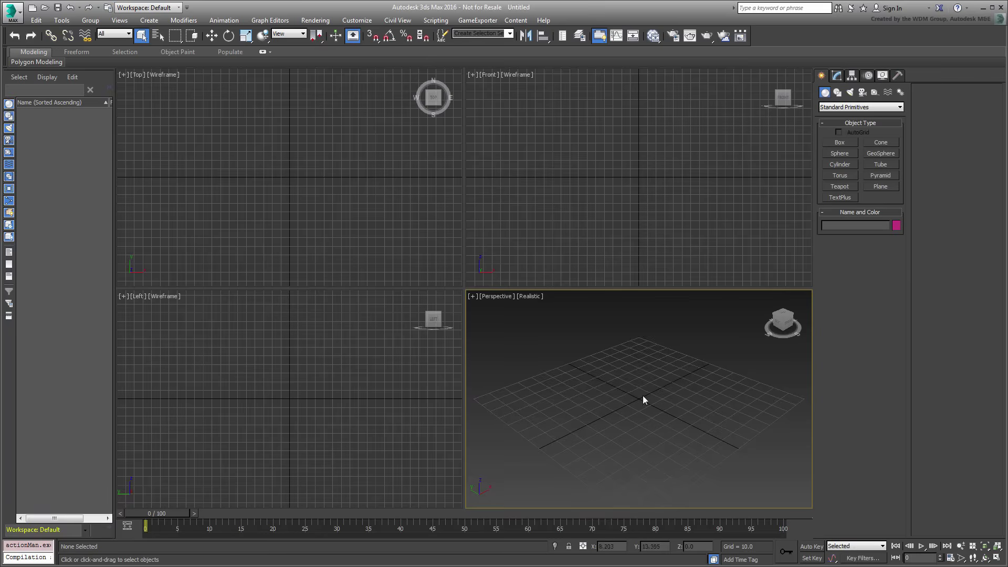
- Reset 3ds Max to a fresh, empty scene
{"action": "left_click", "coordinate": [12, 18]}
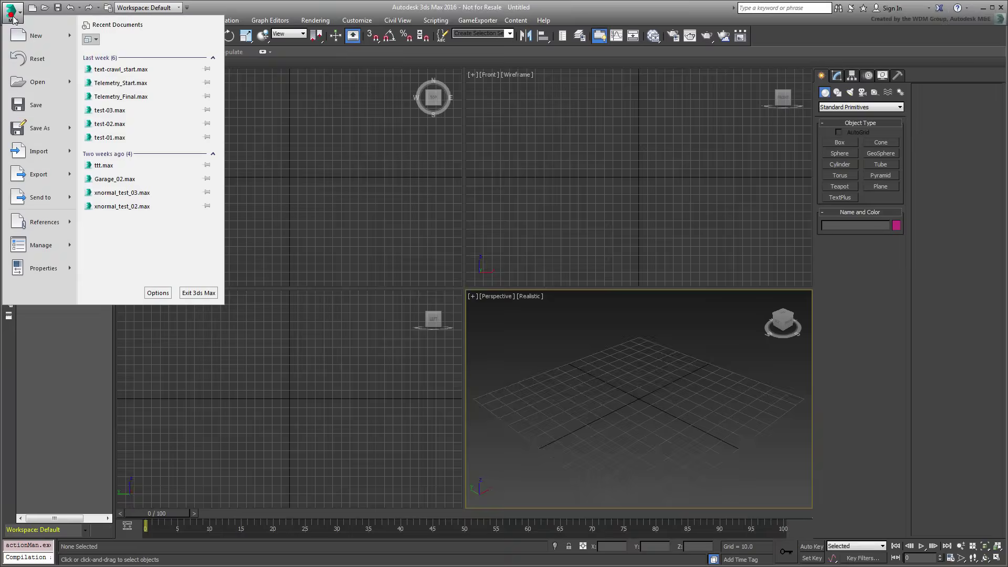
{"action": "left_click", "coordinate": [37, 58]}
{"action": "left_click", "coordinate": [475, 306]}
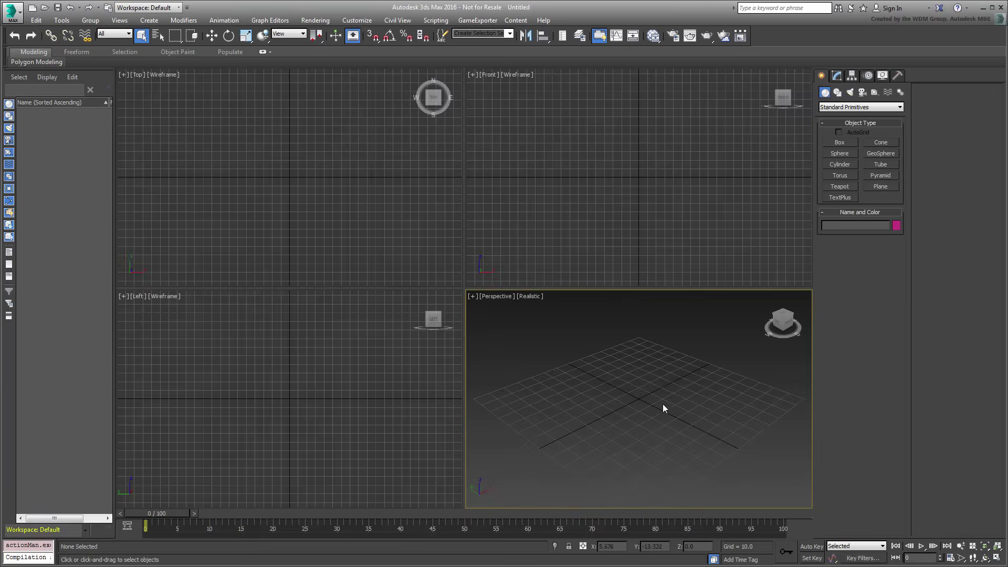
- Confirm Generic Units with the system unit set to 1 Unit = 1.0 Inches
{"action": "left_click", "coordinate": [357, 20]}
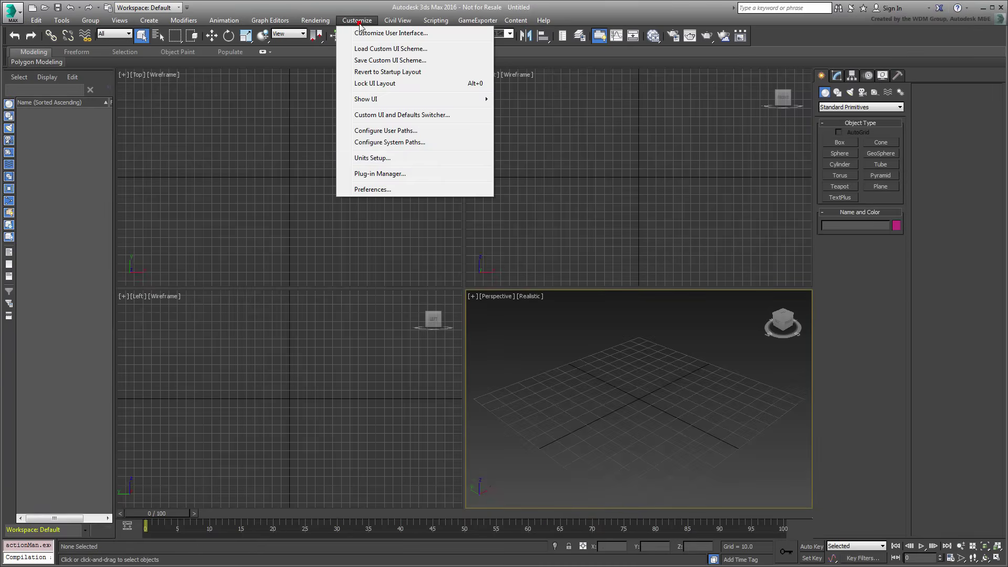
{"action": "left_click", "coordinate": [388, 159]}
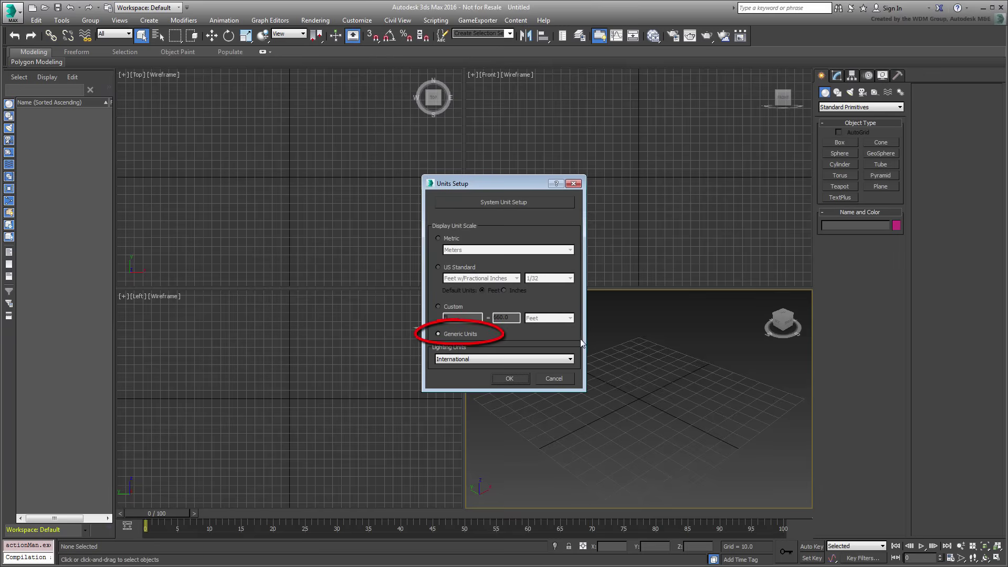
{"action": "left_click", "coordinate": [529, 202]}
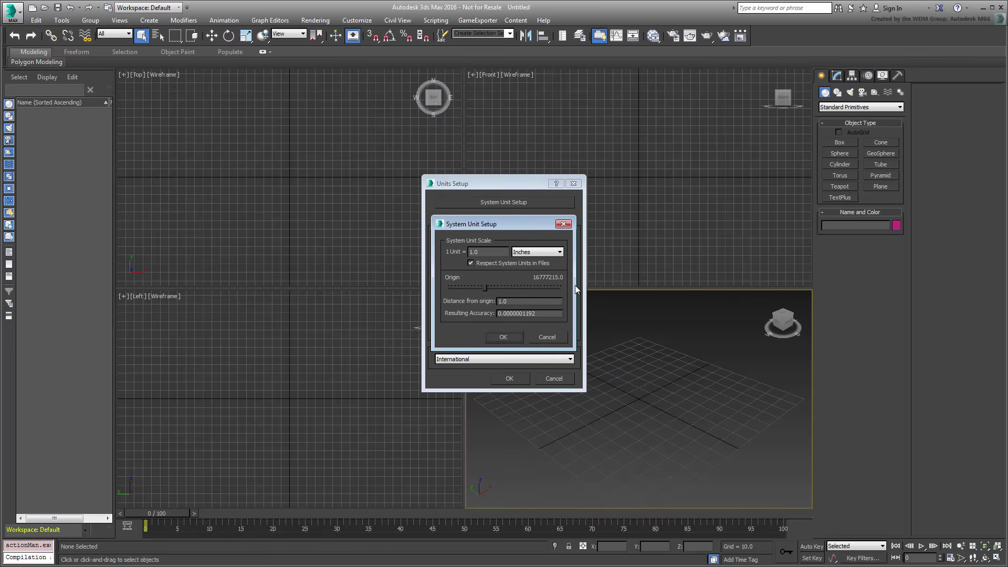
{"action": "left_click", "coordinate": [508, 336]}
{"action": "left_click", "coordinate": [511, 378]}
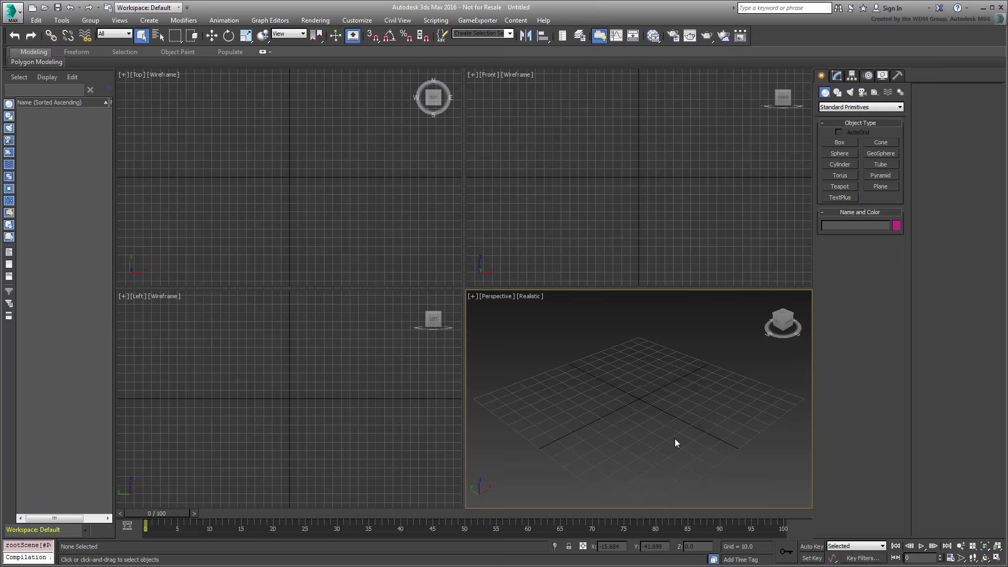
- Place a TextPlus object in the Front view and change its text to '3ds Max 2016'
{"action": "left_click", "coordinate": [839, 197]}
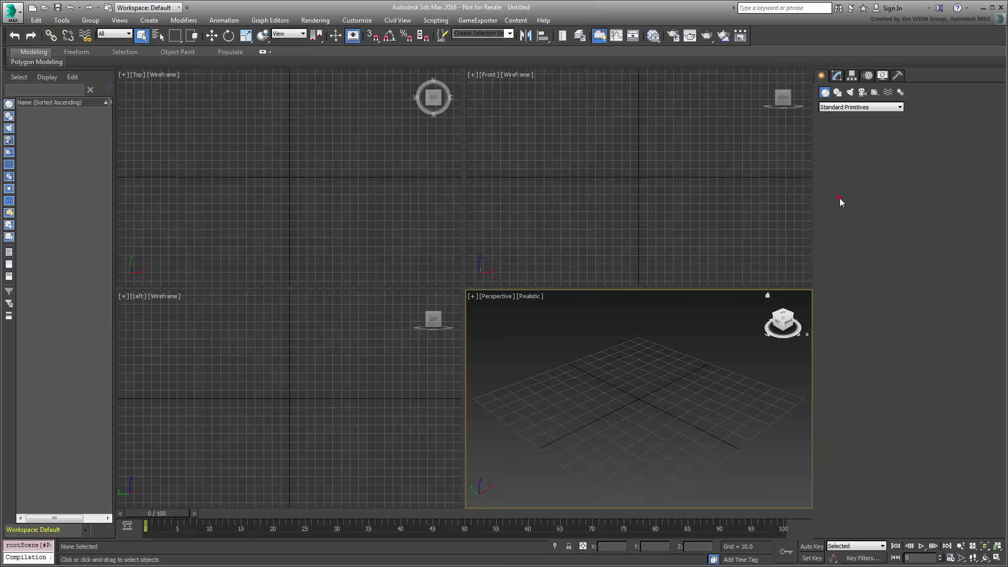
{"action": "left_click", "coordinate": [637, 175]}
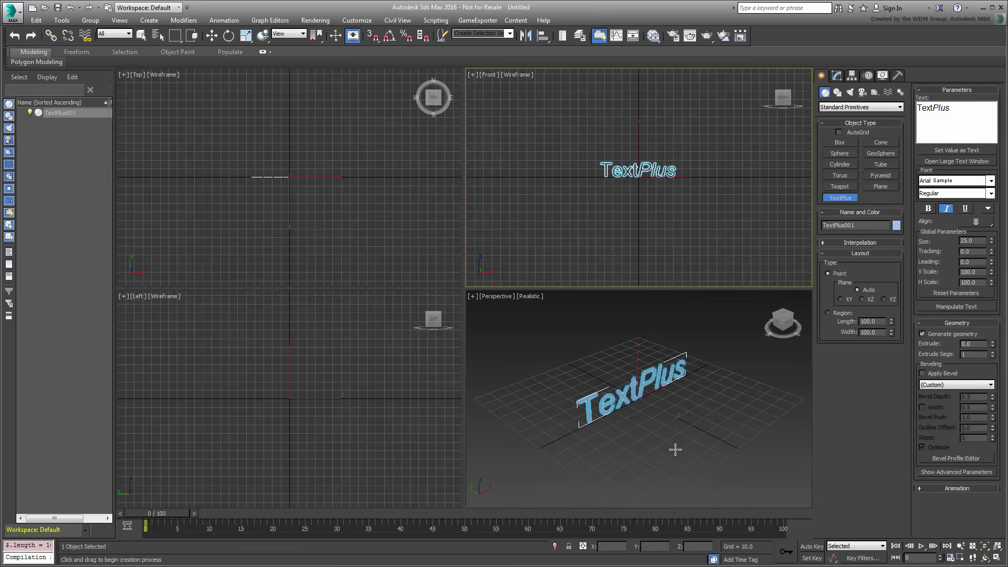
{"action": "left_click", "coordinate": [837, 75]}
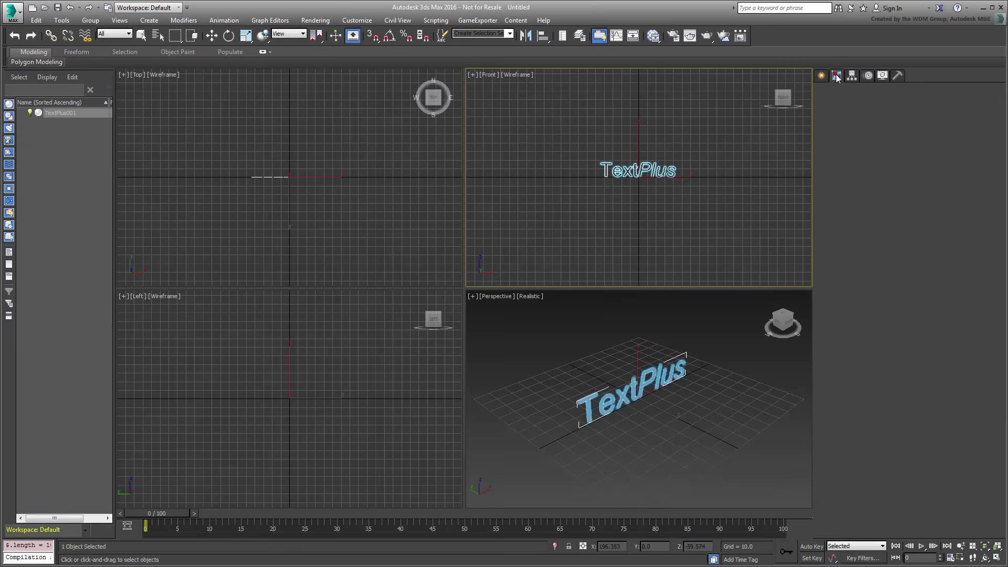
{"action": "left_click_drag", "start_coordinate": [871, 340], "coordinate": [809, 342]}
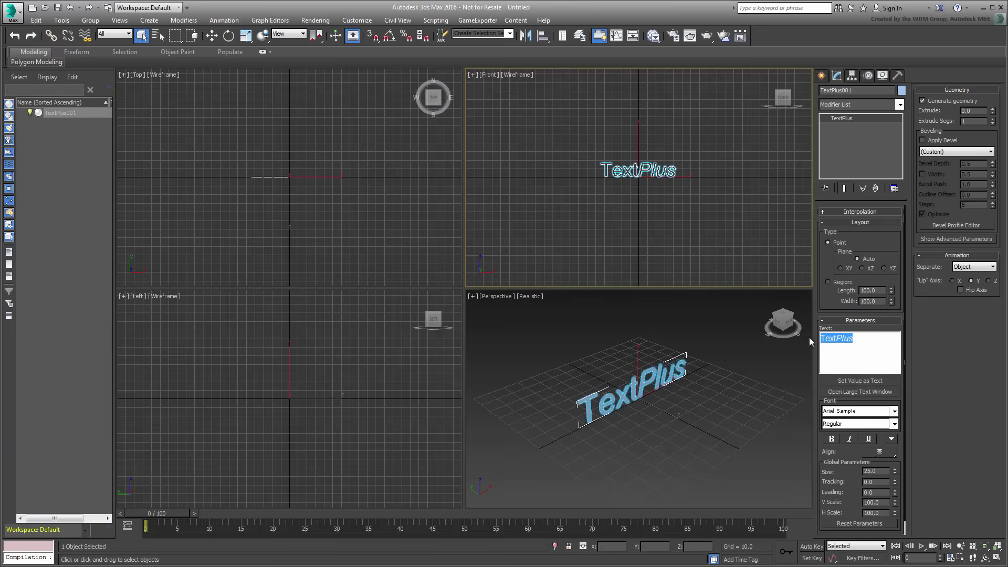
{"action": "type", "text": "3ds "}
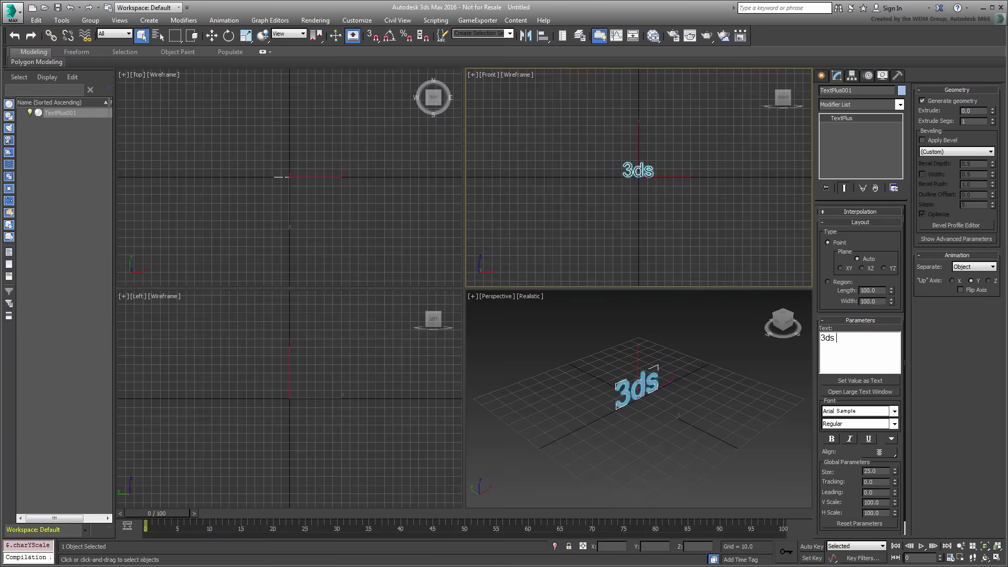
{"action": "type", "text": "Max 2016"}
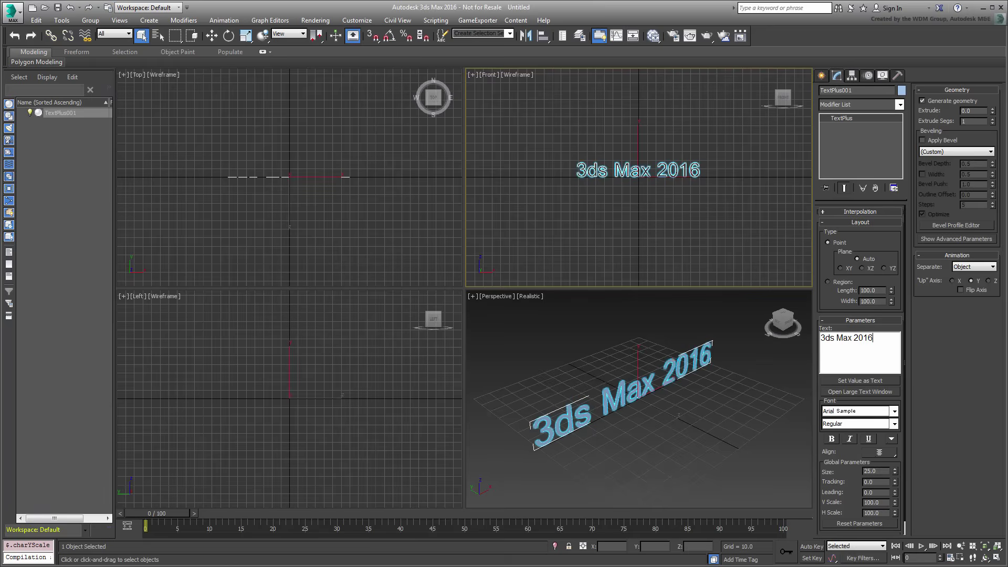
- Maximize the Perspective view with Alt+W and frame the text in it
{"action": "middle_click_drag", "start_coordinate": [668, 441], "coordinate": [647, 419], "text": "alt"}
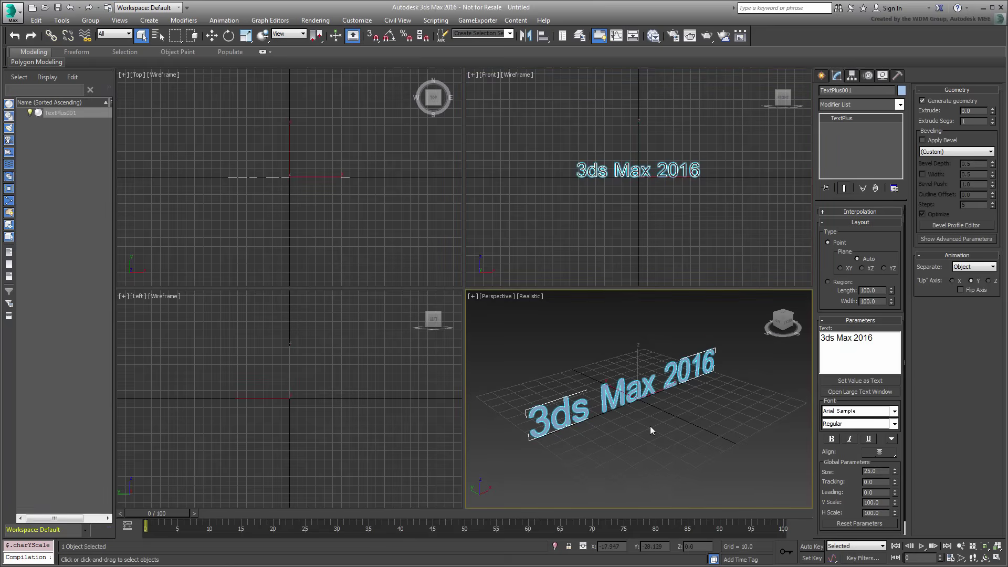
{"action": "key", "text": "alt+w"}
{"action": "middle_click_drag", "start_coordinate": [472, 357], "coordinate": [529, 391]}
{"action": "scroll", "coordinate": [530, 389], "scroll_direction": "up", "scroll_amount": 5}
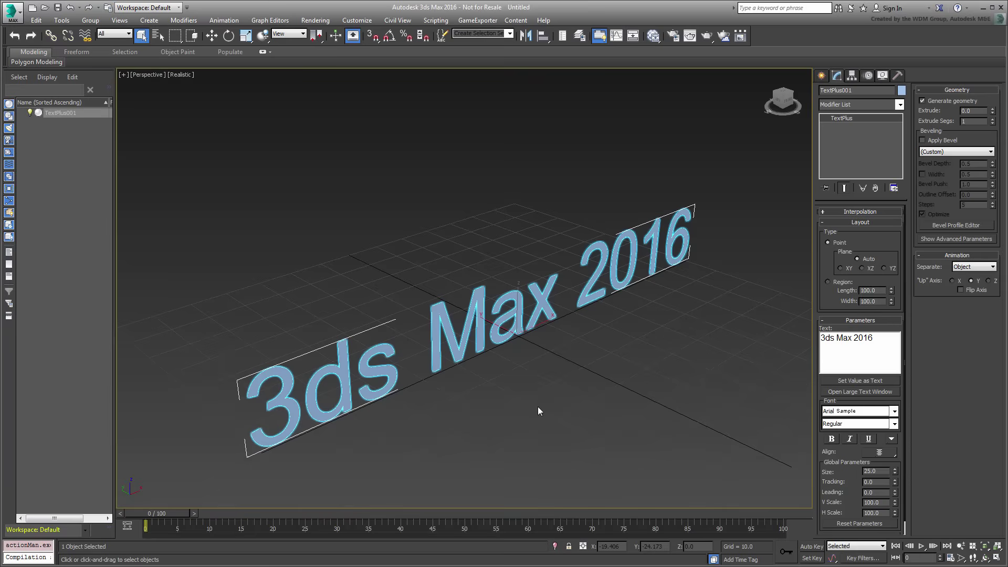
- Set the TextPlus Extrude depth to 3 to make the letters solid
{"action": "double_click", "coordinate": [974, 111]}
{"action": "type", "text": "3"}
{"action": "key", "text": "Return"}
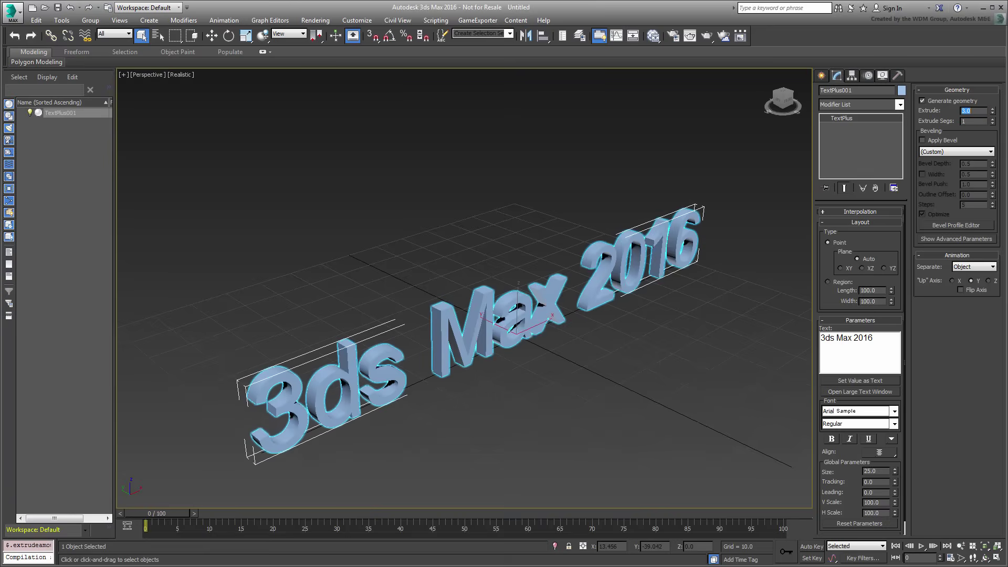
{"action": "middle_click_drag", "start_coordinate": [516, 371], "coordinate": [569, 351], "text": "alt"}
{"action": "scroll", "coordinate": [521, 393], "scroll_direction": "down", "scroll_amount": 3}
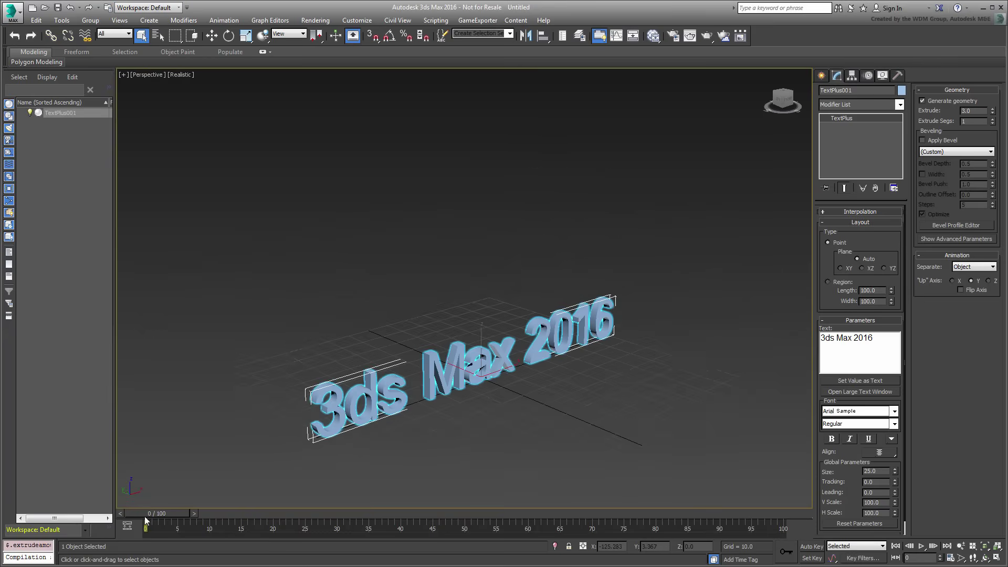
- With Auto Key on at frame 19, raise the text along Z and rotate it upright
{"action": "left_click_drag", "start_coordinate": [150, 517], "coordinate": [265, 519]}
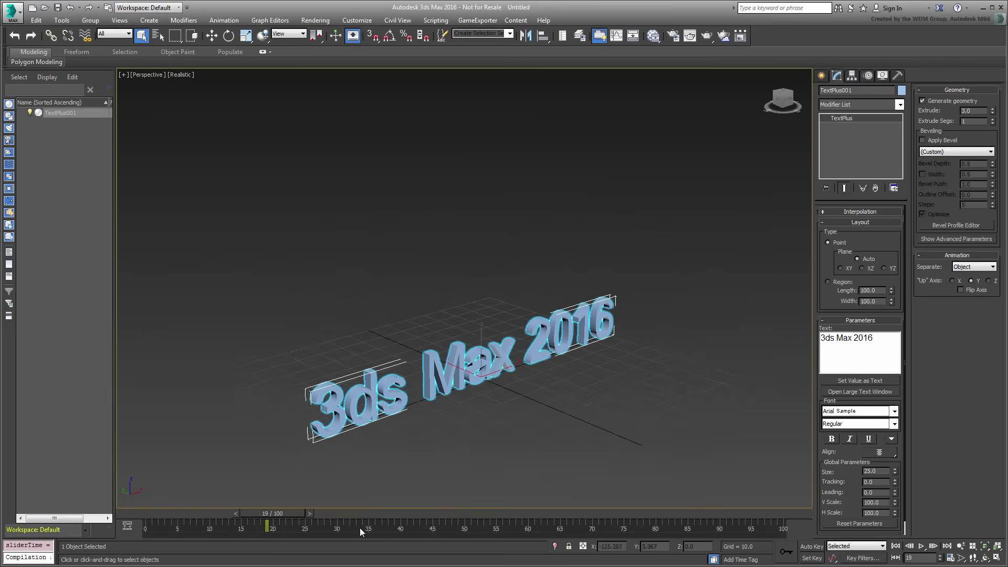
{"action": "left_click", "coordinate": [811, 546]}
{"action": "right_click", "coordinate": [579, 403]}
{"action": "left_click", "coordinate": [575, 383]}
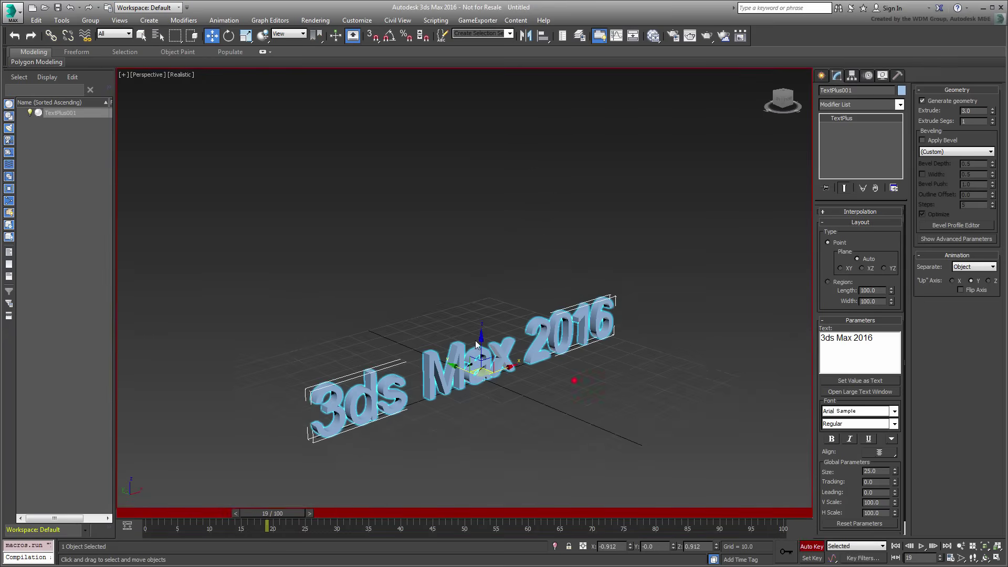
{"action": "left_click_drag", "start_coordinate": [481, 344], "coordinate": [482, 230]}
{"action": "right_click", "coordinate": [544, 298]}
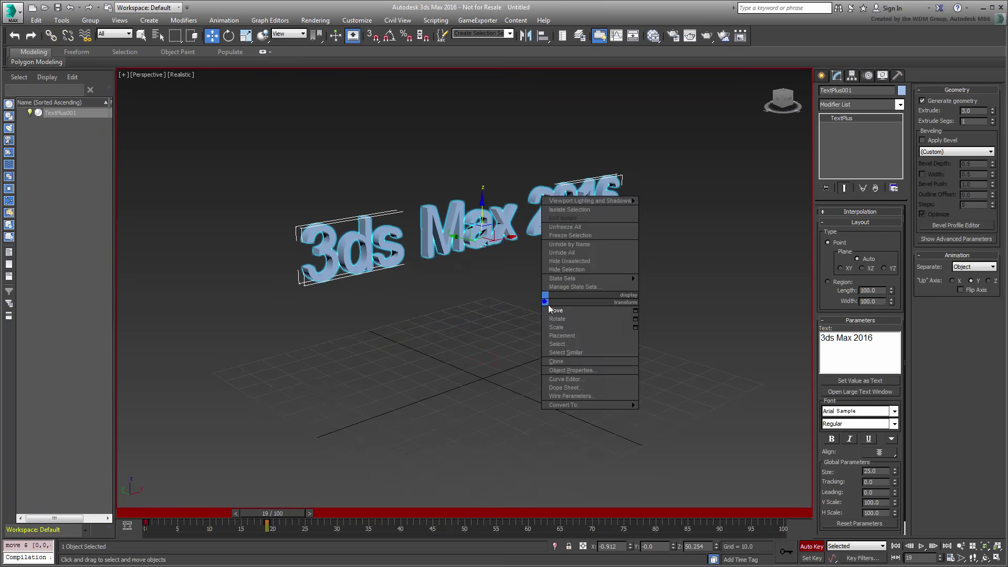
{"action": "left_click", "coordinate": [559, 319]}
{"action": "left_click_drag", "start_coordinate": [468, 271], "coordinate": [288, 447]}
- Preview the test animation, then undo it and turn Auto Key off
{"action": "left_click_drag", "start_coordinate": [279, 511], "coordinate": [184, 508]}
{"action": "key", "text": "period"}
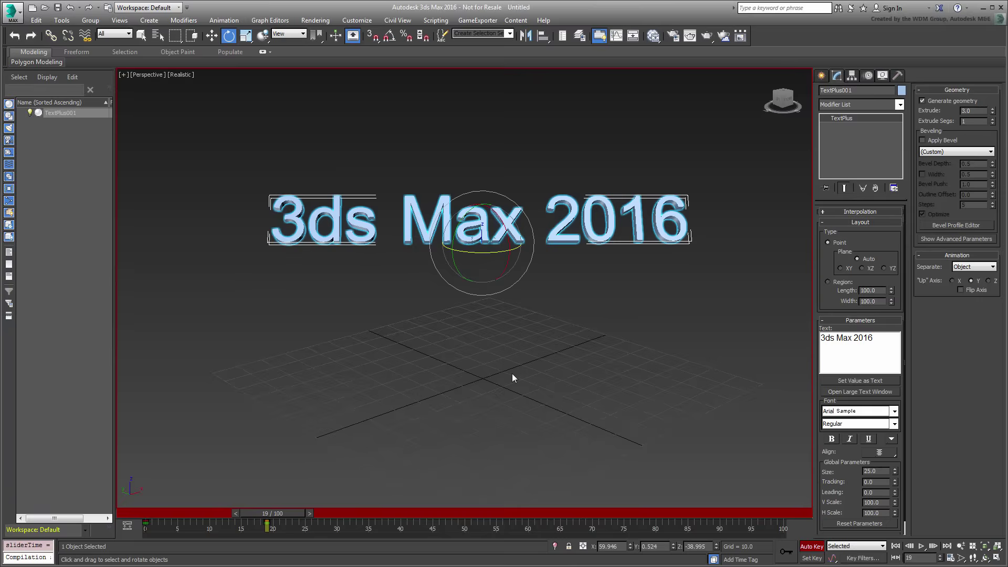
{"action": "key", "text": "ctrl+z"}
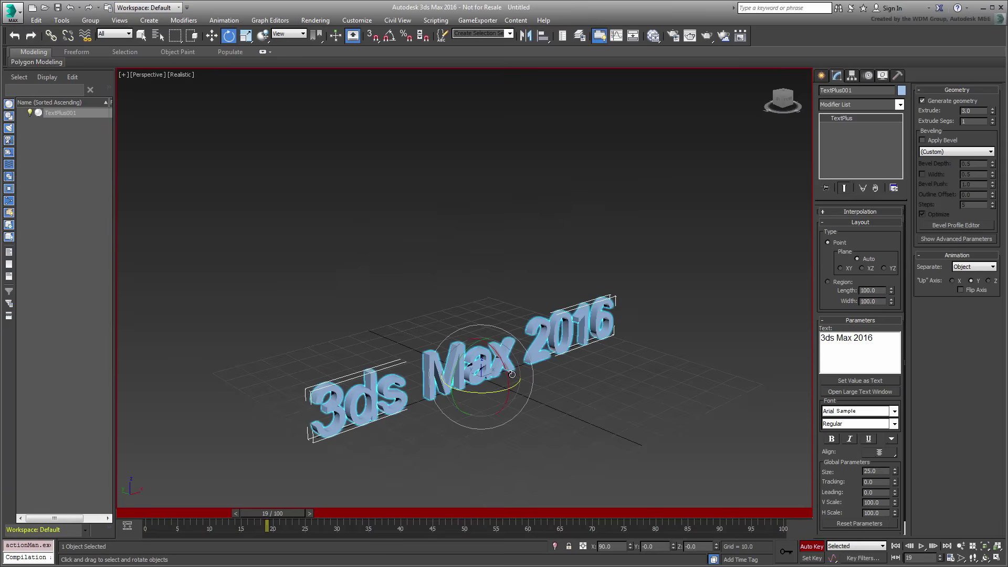
{"action": "left_click", "coordinate": [812, 546]}
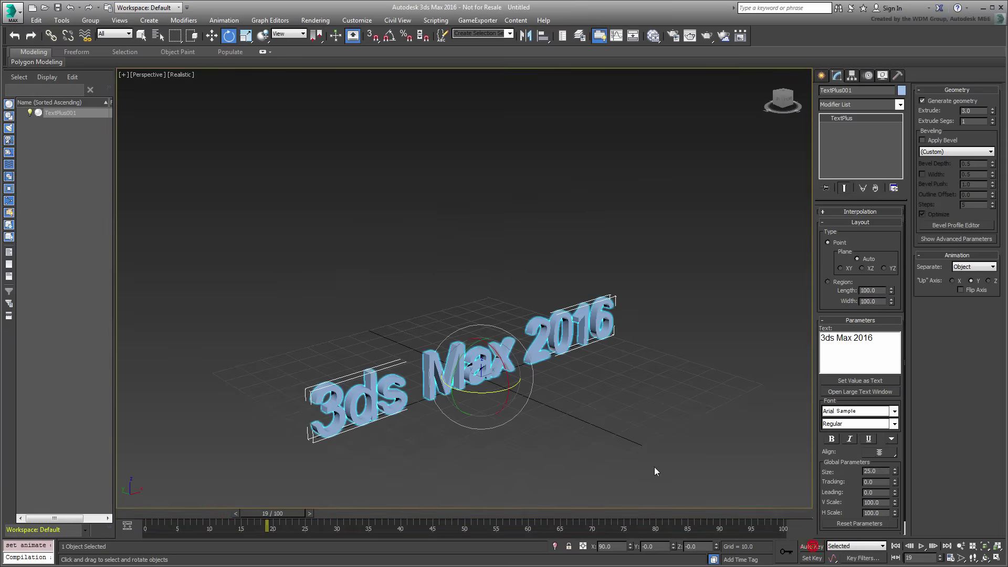
{"action": "left_click", "coordinate": [610, 427]}
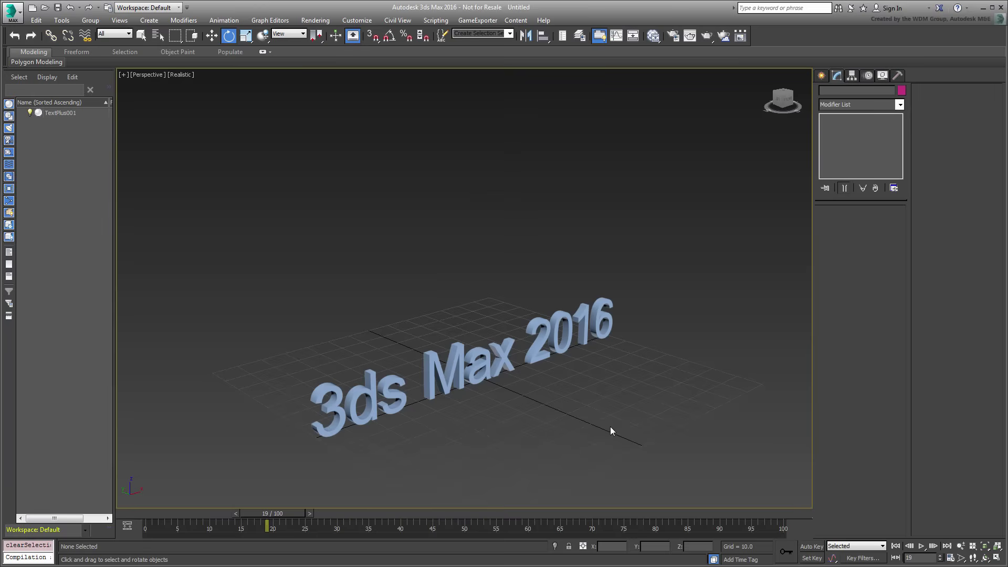
- Create a box beside the text
{"action": "left_click", "coordinate": [821, 76]}
{"action": "left_click", "coordinate": [839, 143]}
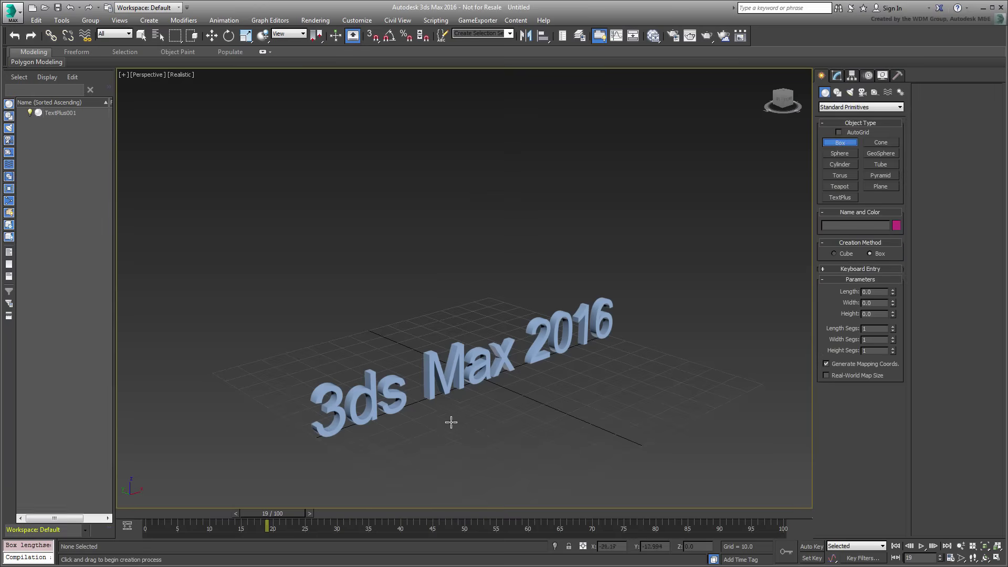
{"action": "left_click_drag", "start_coordinate": [448, 410], "coordinate": [495, 408]}
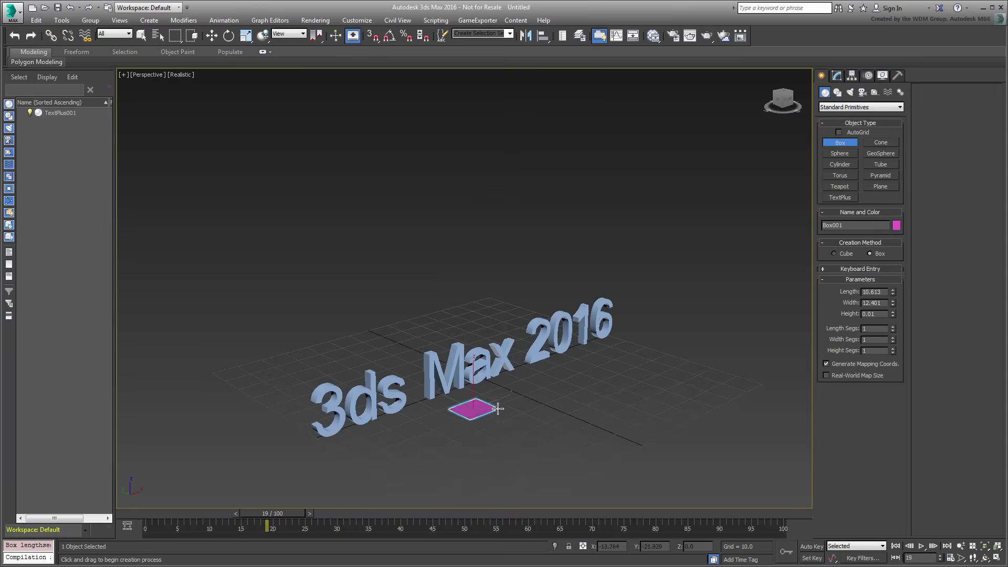
{"action": "left_click", "coordinate": [499, 368]}
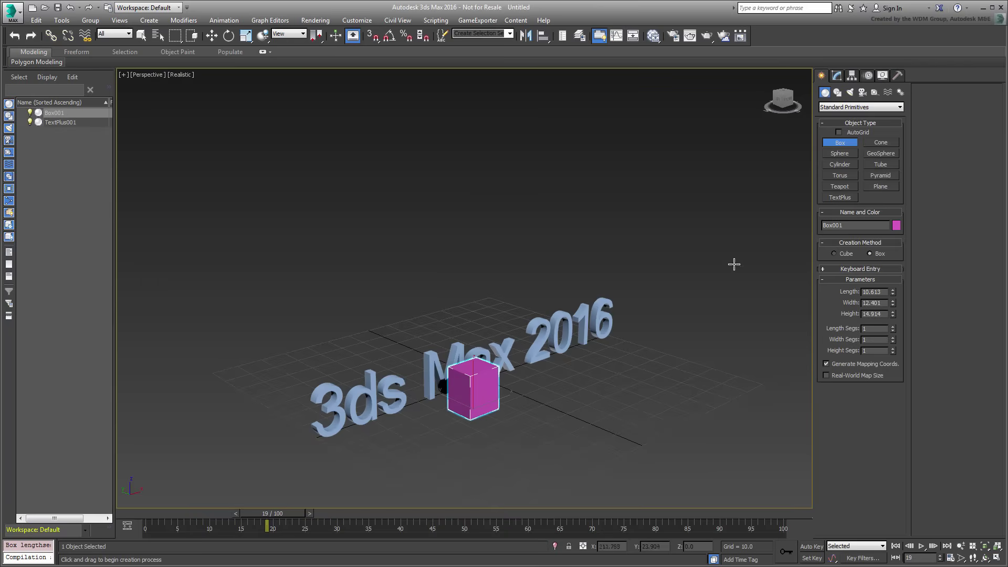
- Center the box's pivot using Affect Pivot Only
{"action": "left_click", "coordinate": [851, 75]}
{"action": "left_click", "coordinate": [863, 142]}
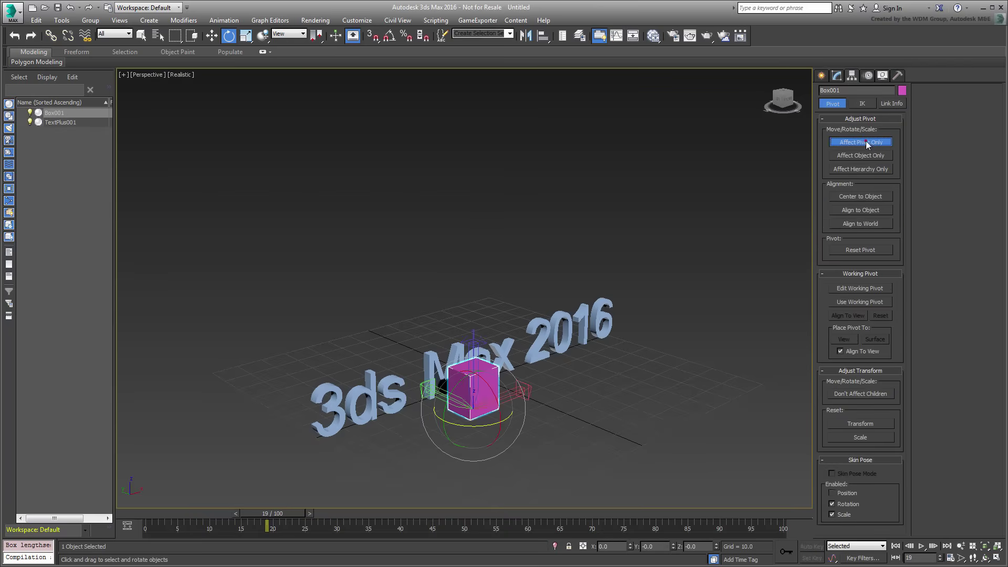
{"action": "left_click", "coordinate": [859, 197]}
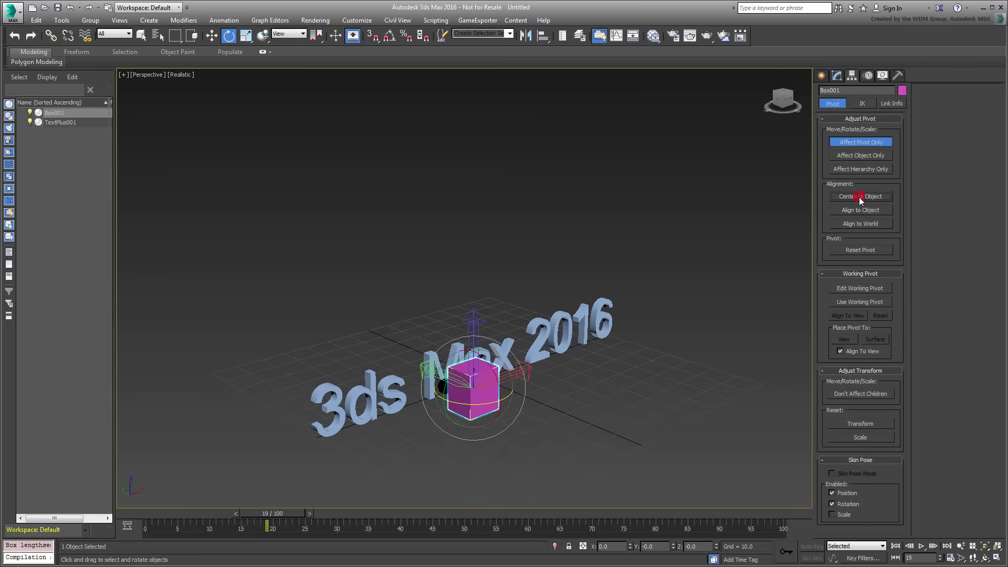
{"action": "left_click", "coordinate": [862, 143]}
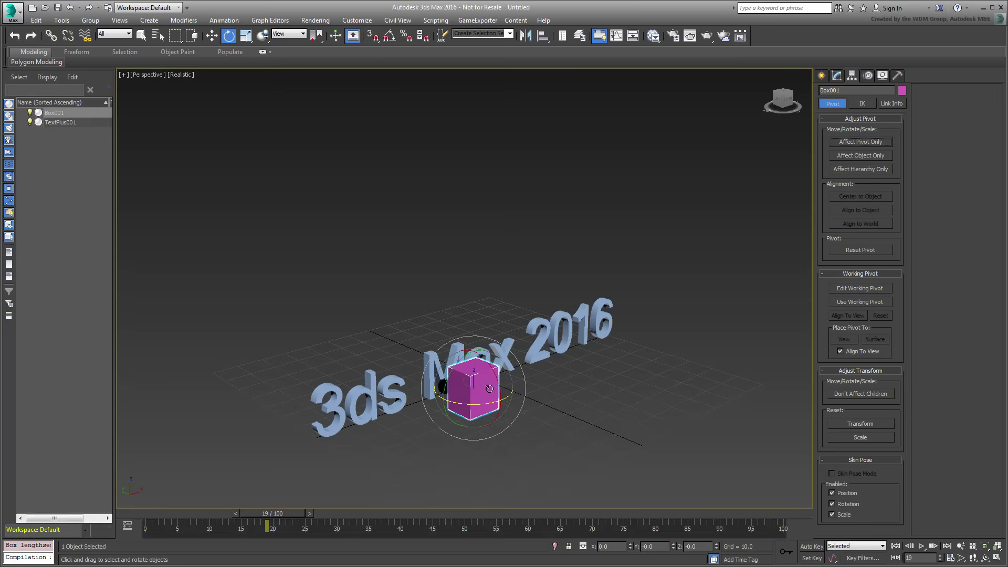
{"action": "mouse_move", "coordinate": [489, 389]}
{"action": "left_mouse_down"}
{"action": "mouse_move", "coordinate": [486, 401]}
{"action": "mouse_move", "coordinate": [491, 379]}
{"action": "mouse_move", "coordinate": [486, 398]}
{"action": "mouse_move", "coordinate": [483, 388]}
{"action": "left_mouse_up"}
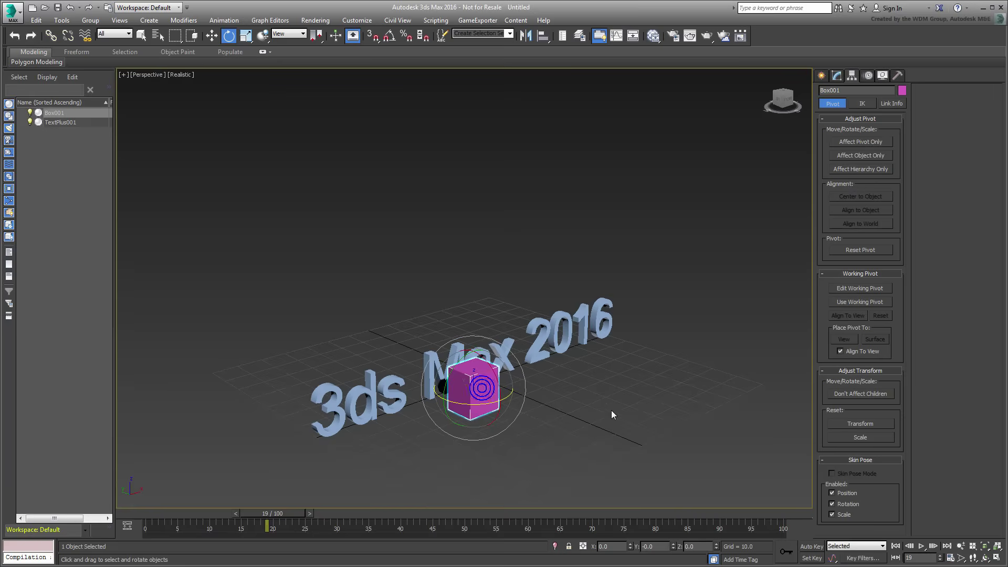
- Move the box high above the text
{"action": "right_click", "coordinate": [642, 410]}
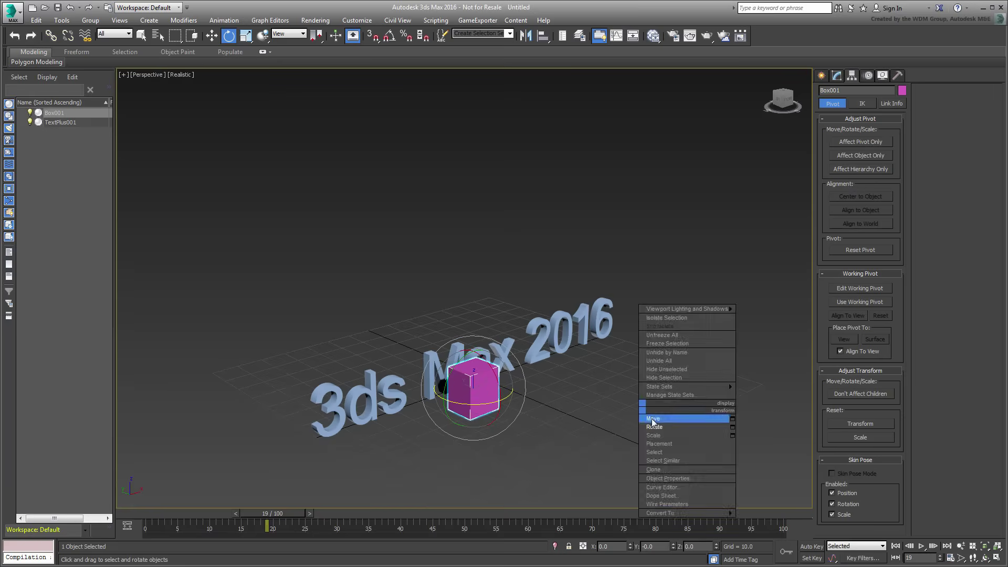
{"action": "left_click", "coordinate": [652, 420]}
{"action": "left_click_drag", "start_coordinate": [462, 362], "coordinate": [463, 115]}
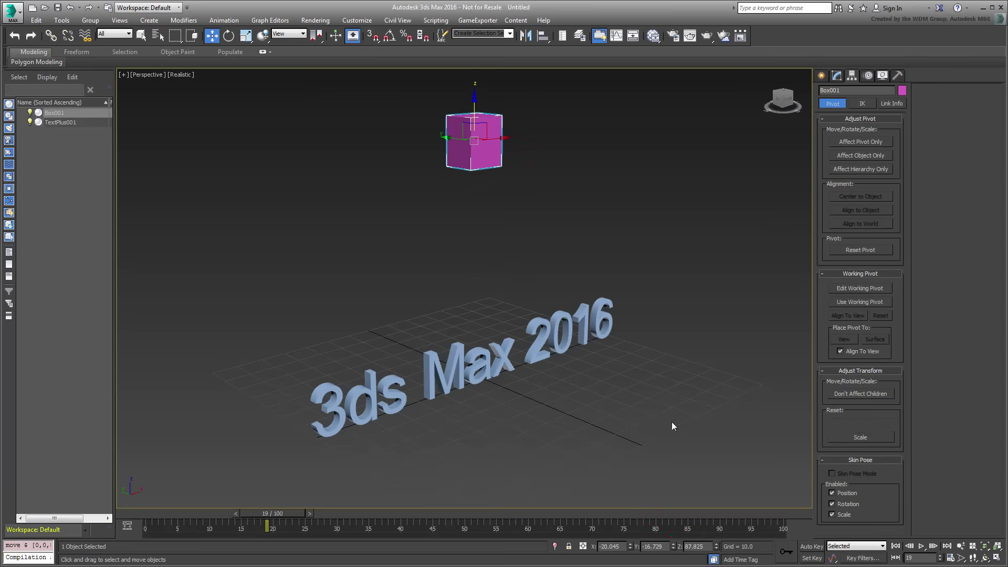
- With Auto Key on at frame 40, lower the box onto the text and tip it about X
{"action": "left_click", "coordinate": [812, 546]}
{"action": "left_click_drag", "start_coordinate": [275, 512], "coordinate": [405, 518]}
{"action": "key", "text": "w"}
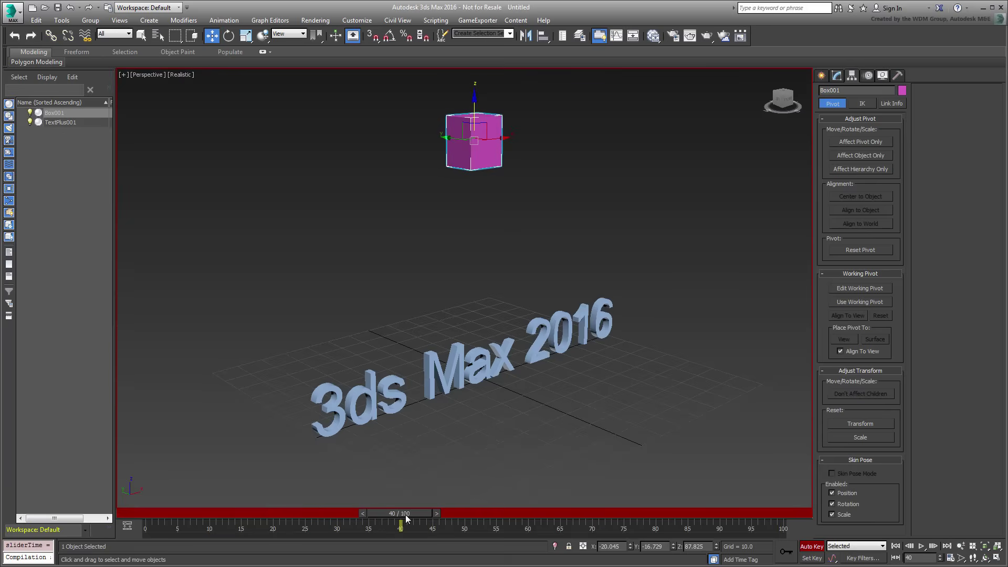
{"action": "left_click_drag", "start_coordinate": [472, 93], "coordinate": [466, 353]}
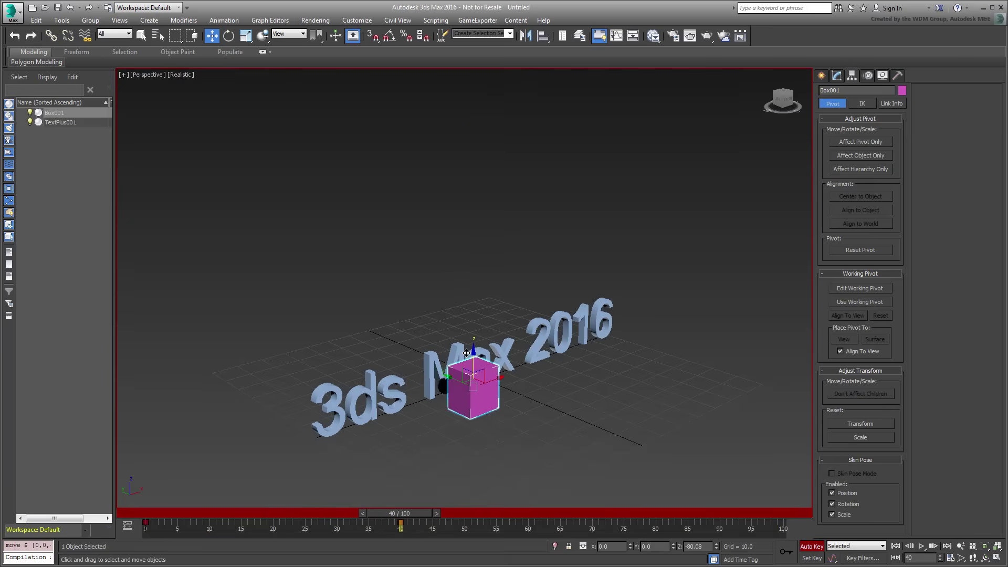
{"action": "right_click", "coordinate": [495, 371]}
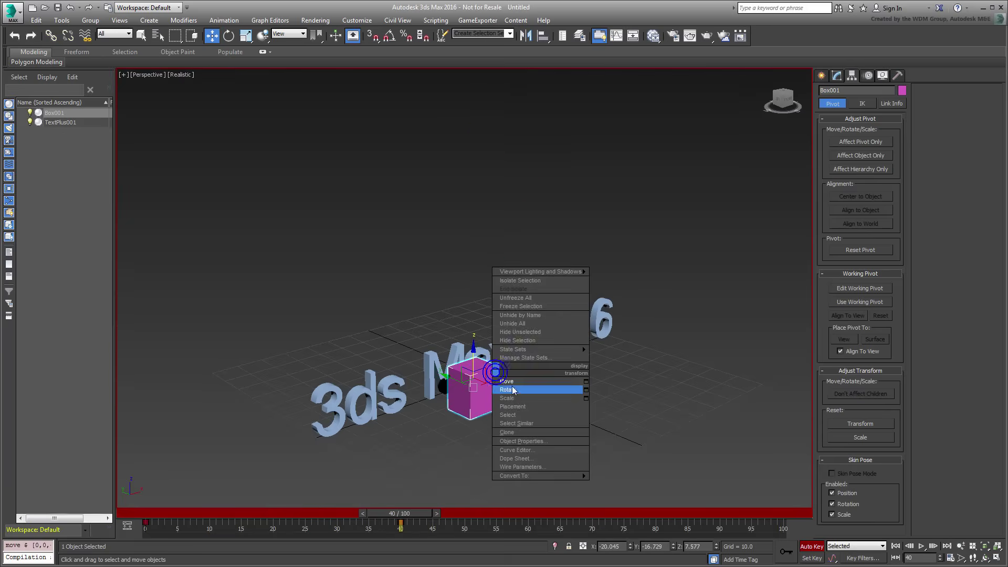
{"action": "left_click", "coordinate": [507, 389]}
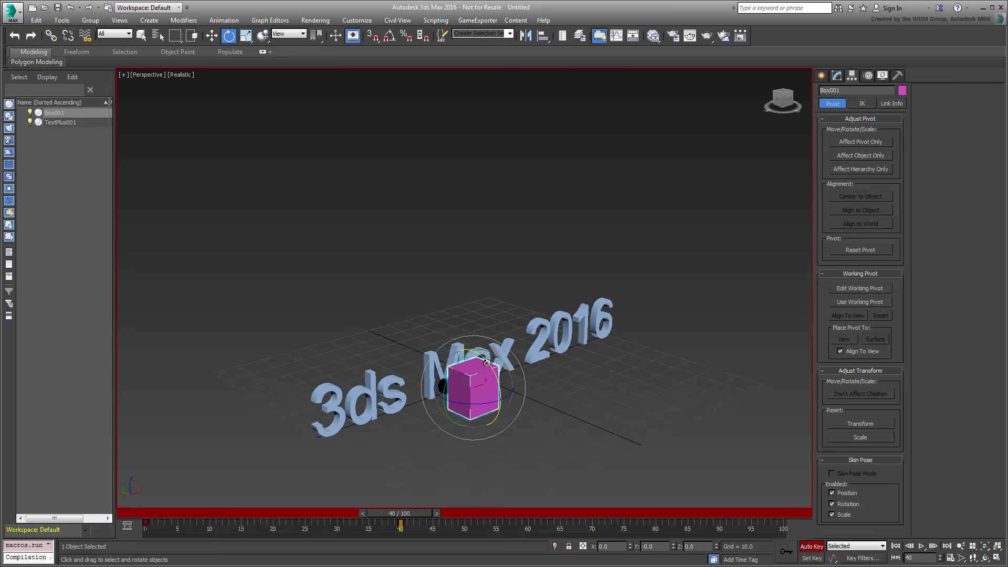
{"action": "left_click_drag", "start_coordinate": [487, 362], "coordinate": [717, 376]}
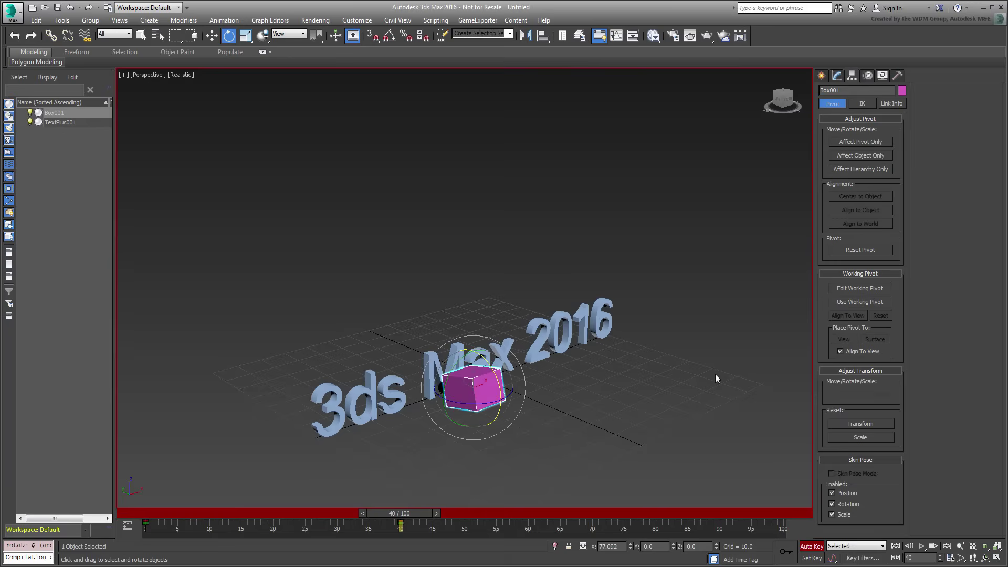
- In the Curve Editor, give the frame-0 Z Position and X Rotation keys linear tangents
{"action": "right_click", "coordinate": [607, 364]}
{"action": "left_click", "coordinate": [632, 442]}
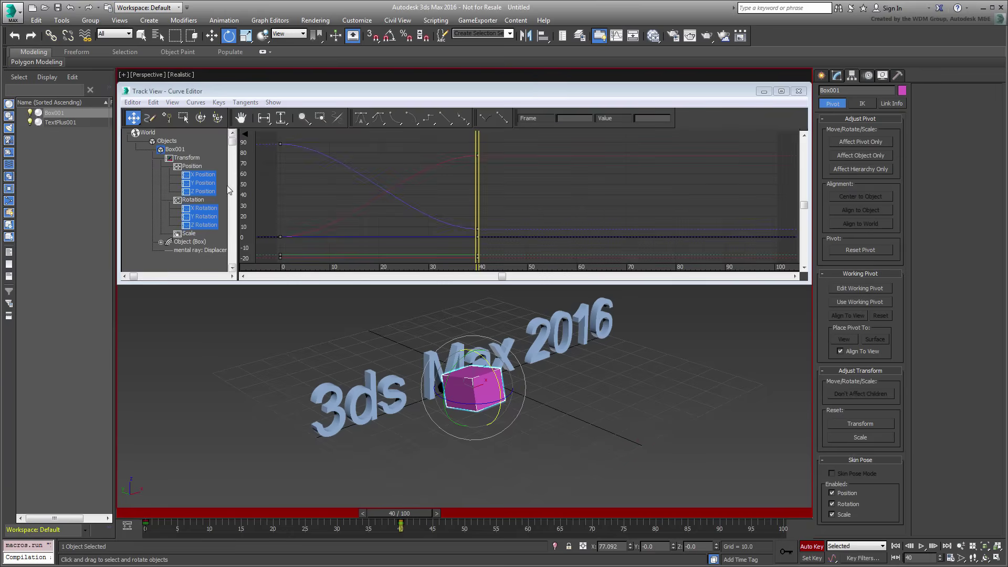
{"action": "left_click", "coordinate": [203, 192]}
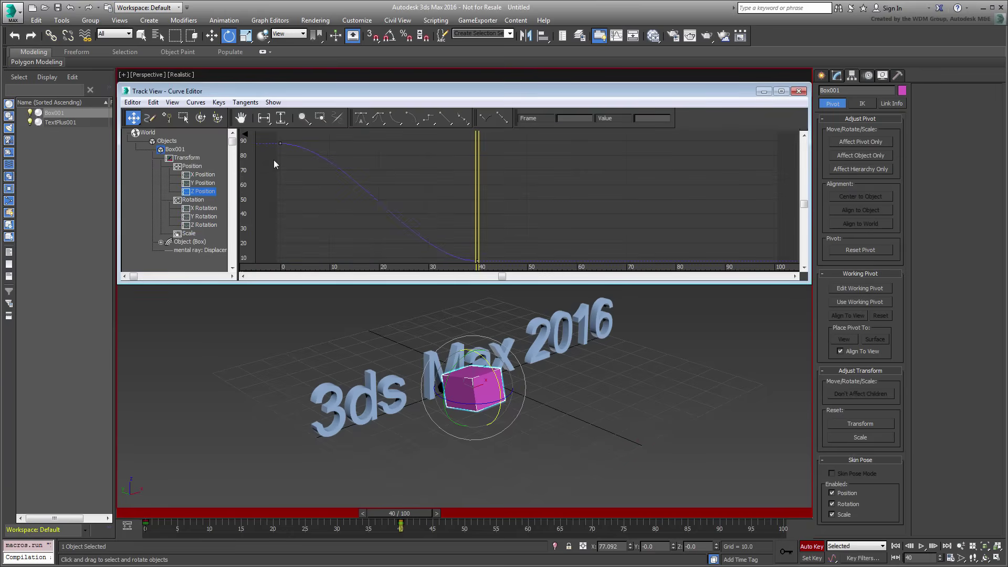
{"action": "left_click_drag", "start_coordinate": [301, 134], "coordinate": [265, 171]}
{"action": "left_click", "coordinate": [445, 118]}
{"action": "left_click", "coordinate": [204, 209]}
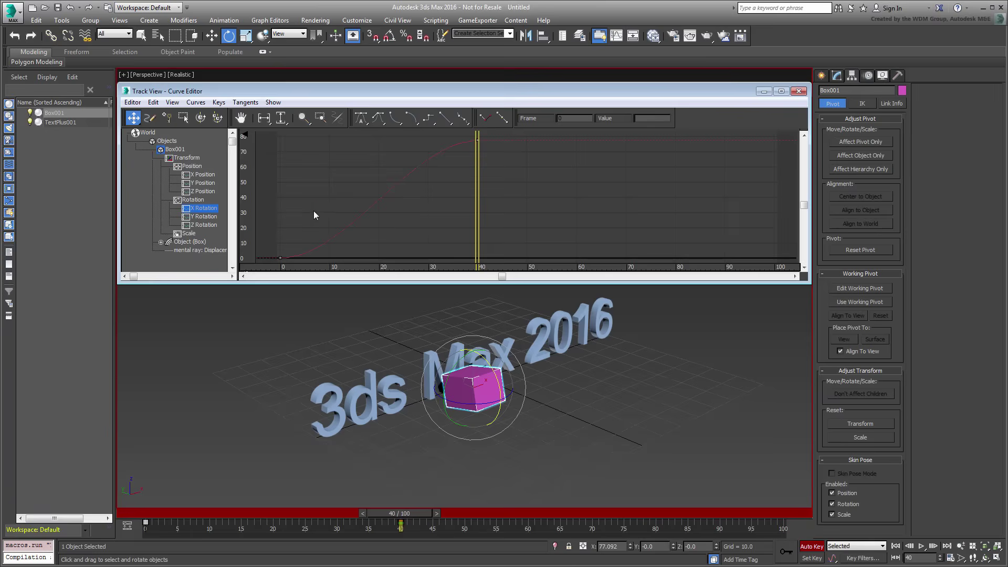
{"action": "left_click_drag", "start_coordinate": [318, 210], "coordinate": [259, 273]}
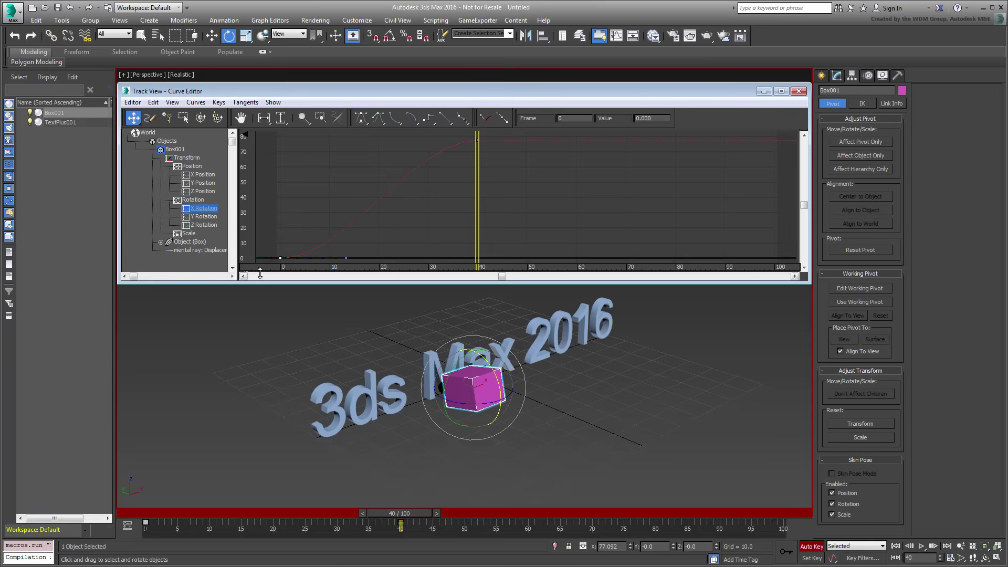
{"action": "left_click", "coordinate": [446, 121]}
- Set the frame-40 X Rotation key value to 720
{"action": "left_click_drag", "start_coordinate": [516, 194], "coordinate": [441, 131]}
{"action": "double_click", "coordinate": [657, 118]}
{"action": "type", "text": "720"}
{"action": "key", "text": "Return"}
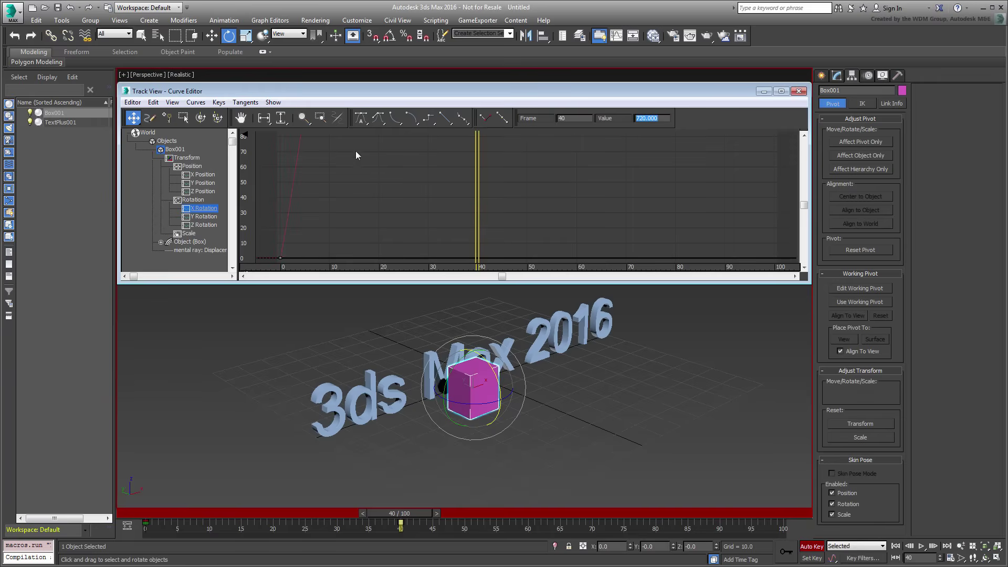
{"action": "left_click", "coordinate": [281, 118]}
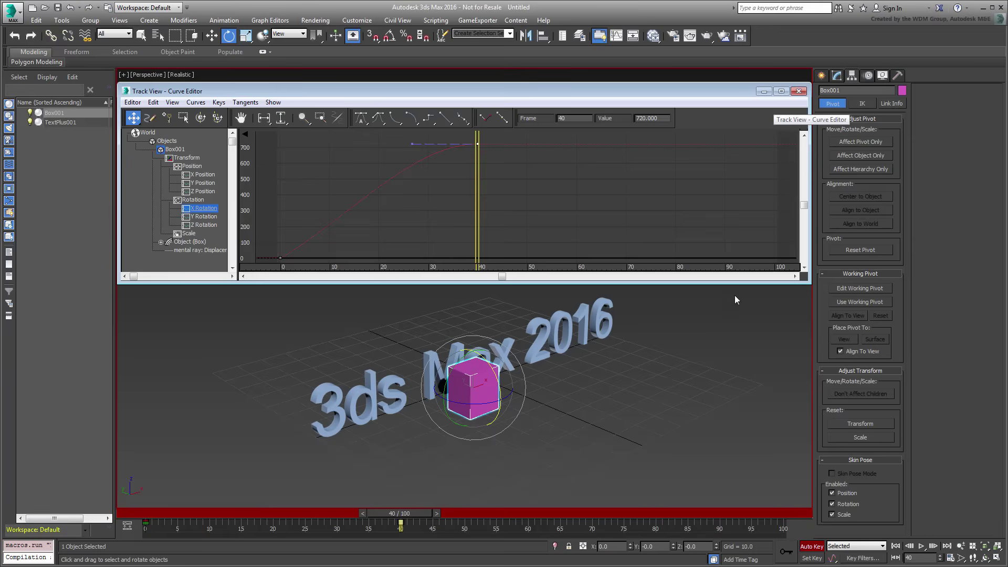
- Turn off Auto Key, scrub to preview the box's fall, and open the Animation menu
{"action": "left_click", "coordinate": [811, 546]}
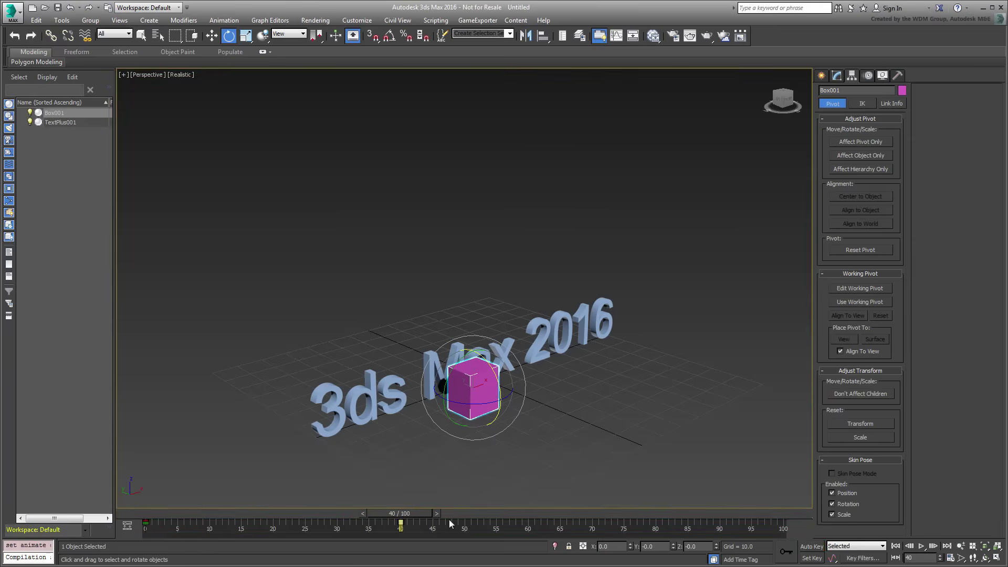
{"action": "mouse_move", "coordinate": [400, 513]}
{"action": "left_mouse_down"}
{"action": "mouse_move", "coordinate": [117, 524]}
{"action": "mouse_move", "coordinate": [438, 524]}
{"action": "mouse_move", "coordinate": [180, 524]}
{"action": "mouse_move", "coordinate": [401, 523]}
{"action": "left_mouse_up"}
{"action": "key", "text": "e"}
{"action": "left_click", "coordinate": [224, 20]}
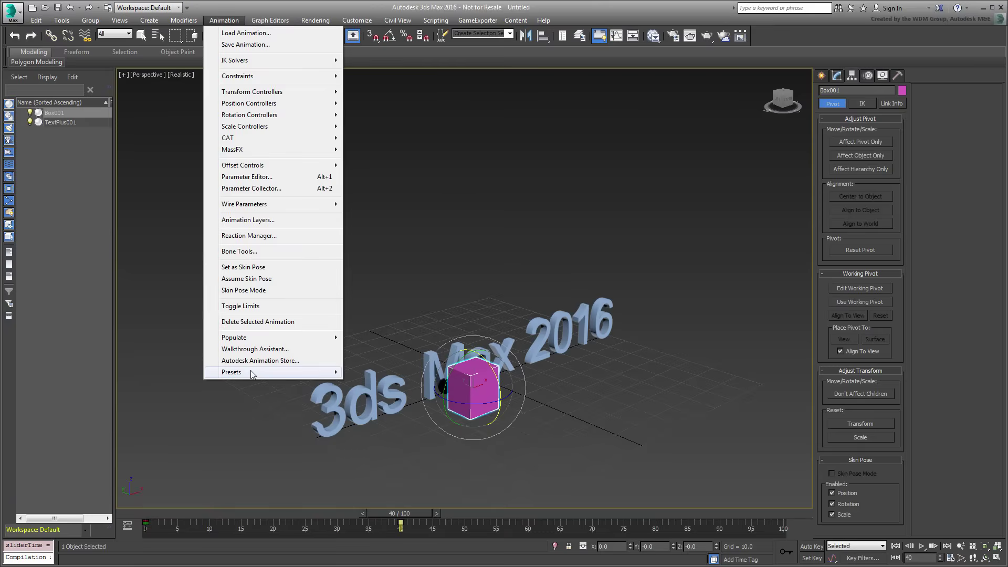
- Start a new preset, showing Transform controllers and excluding Modifiers, Matrix3, Point 3, Rotation, Float and Color
{"action": "mouse_move", "coordinate": [251, 372]}
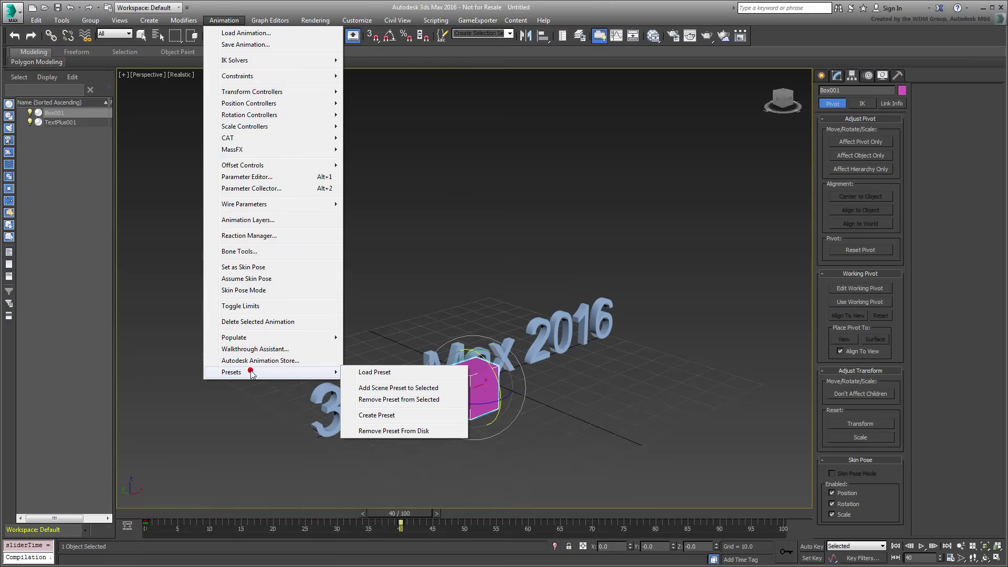
{"action": "left_click", "coordinate": [377, 414]}
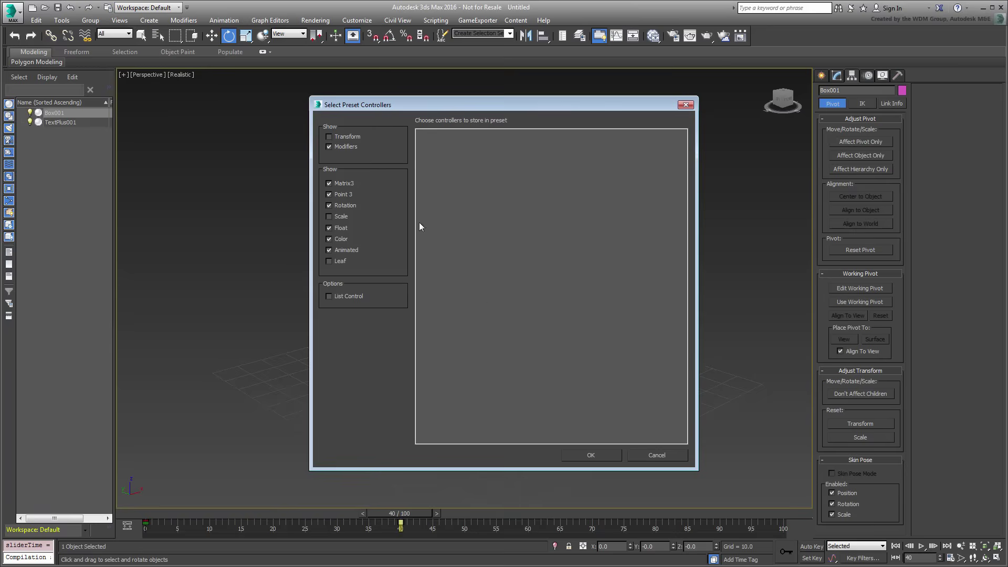
{"action": "left_click", "coordinate": [329, 137]}
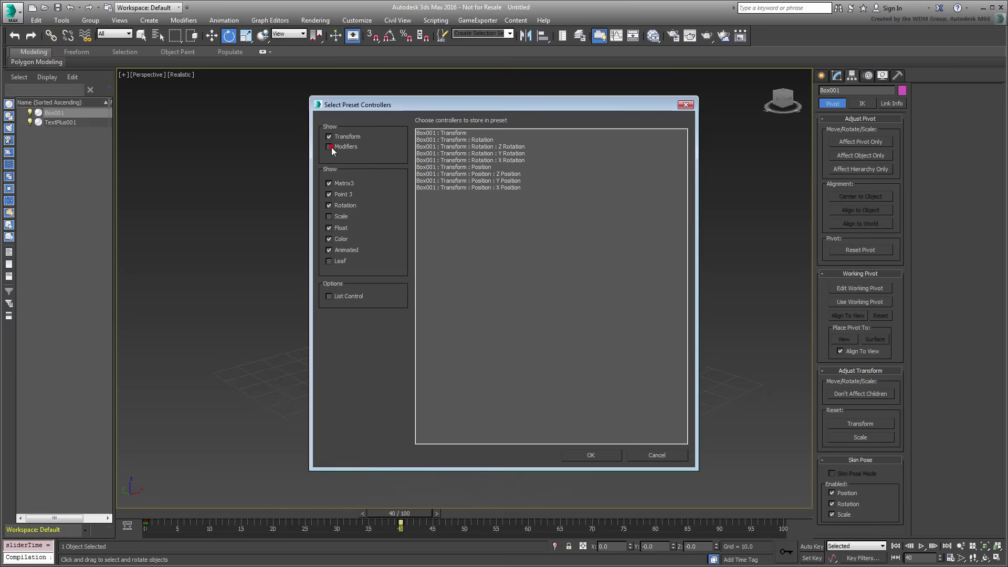
{"action": "left_click", "coordinate": [329, 147]}
{"action": "left_click", "coordinate": [329, 183]}
{"action": "left_click", "coordinate": [329, 194]}
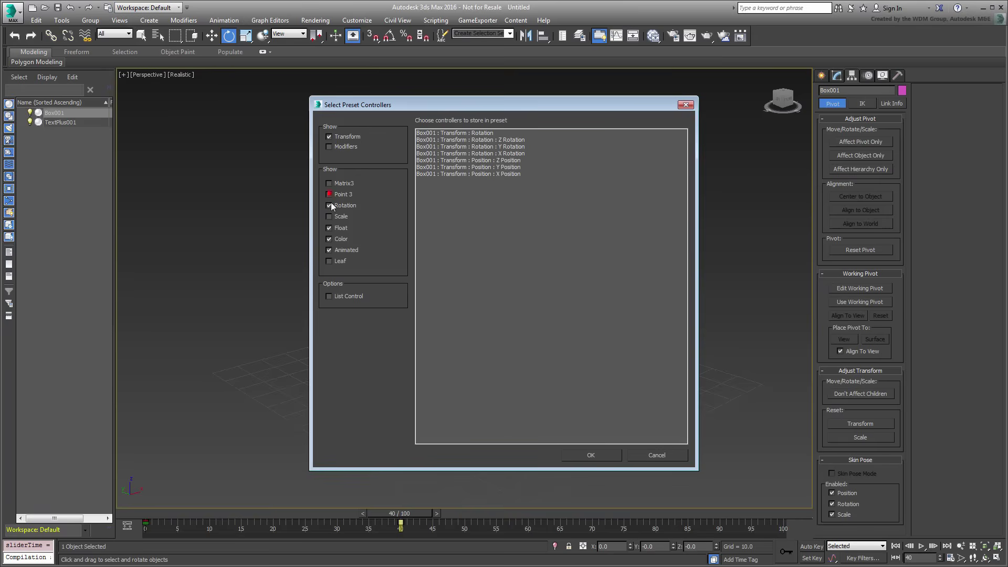
{"action": "left_click", "coordinate": [330, 205]}
{"action": "left_click", "coordinate": [329, 228]}
{"action": "left_click", "coordinate": [329, 238]}
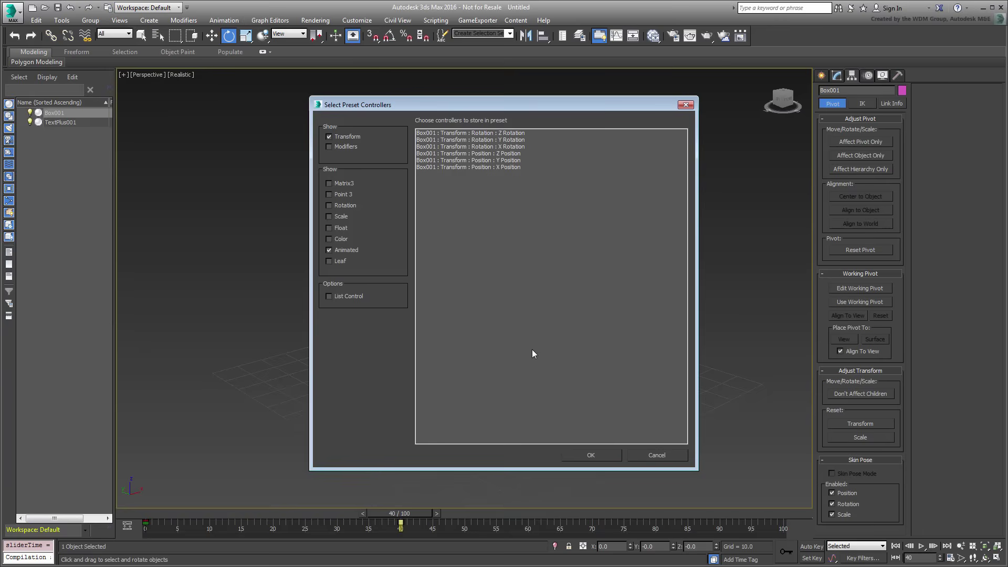
- Select all six X/Y/Z Position and Rotation controllers and confirm
{"action": "left_click", "coordinate": [473, 134]}
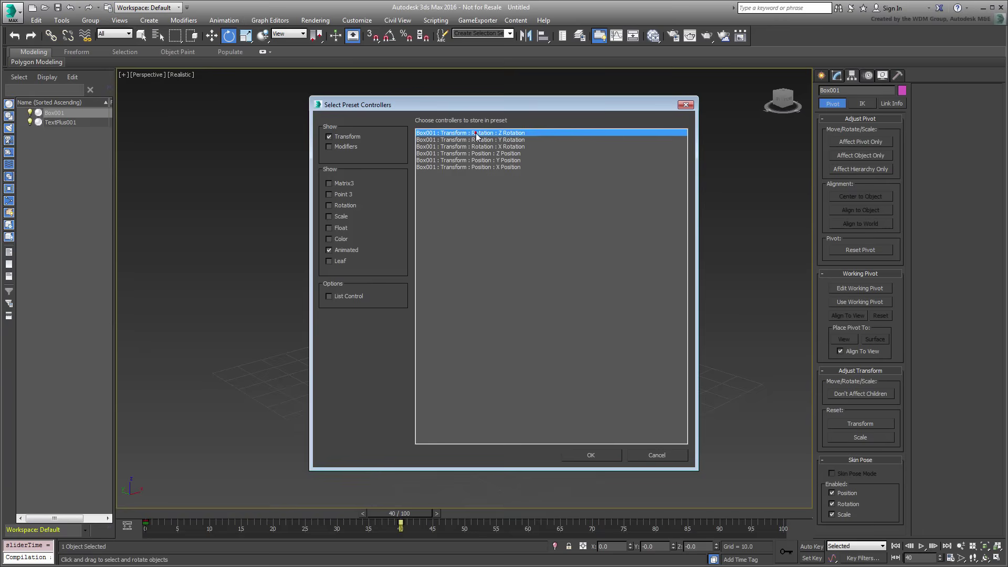
{"action": "left_click", "coordinate": [475, 168], "text": "shift"}
{"action": "left_click", "coordinate": [594, 454]}
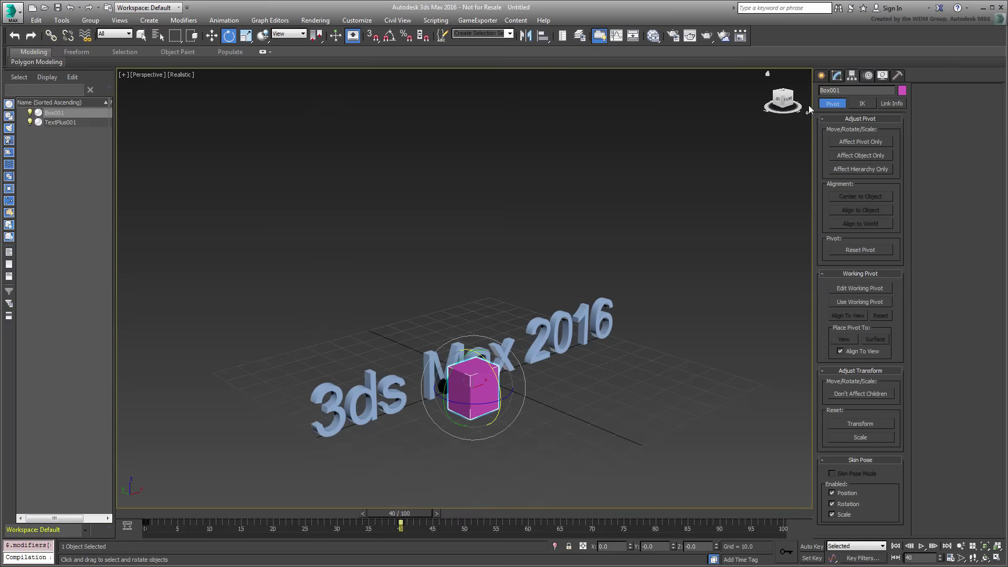
- Save Box001's animation as the Preset Maker preset 'Tumble', then delete the box
{"action": "left_click", "coordinate": [837, 76]}
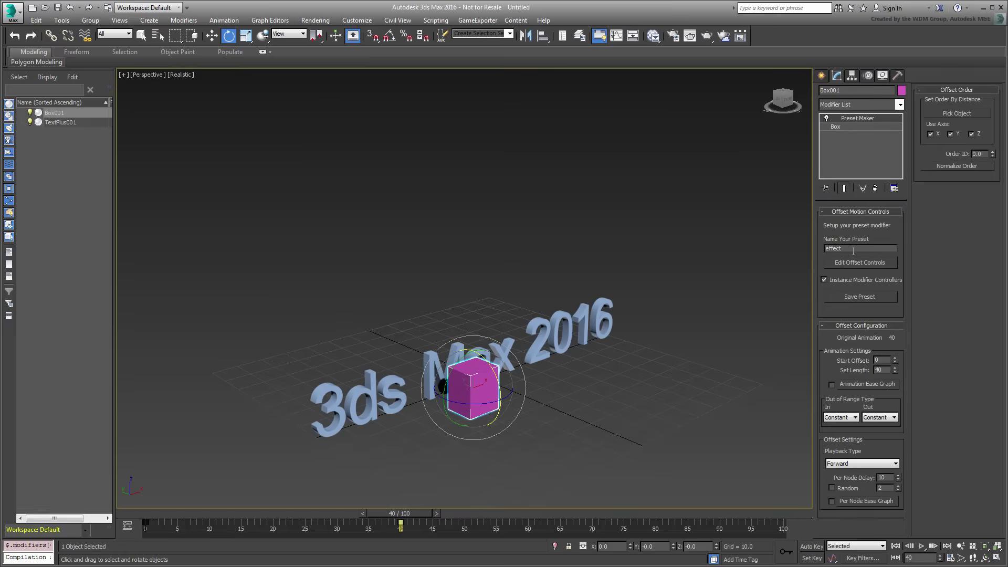
{"action": "type", "text": "Tumble"}
{"action": "left_click", "coordinate": [863, 295]}
{"action": "middle_click_drag", "start_coordinate": [648, 348], "coordinate": [637, 347]}
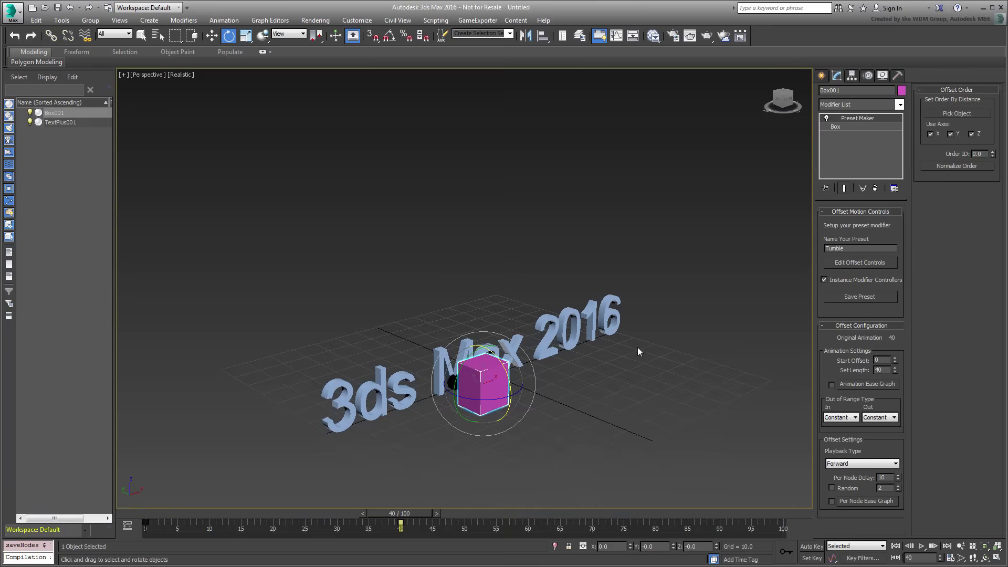
{"action": "key", "text": "Delete"}
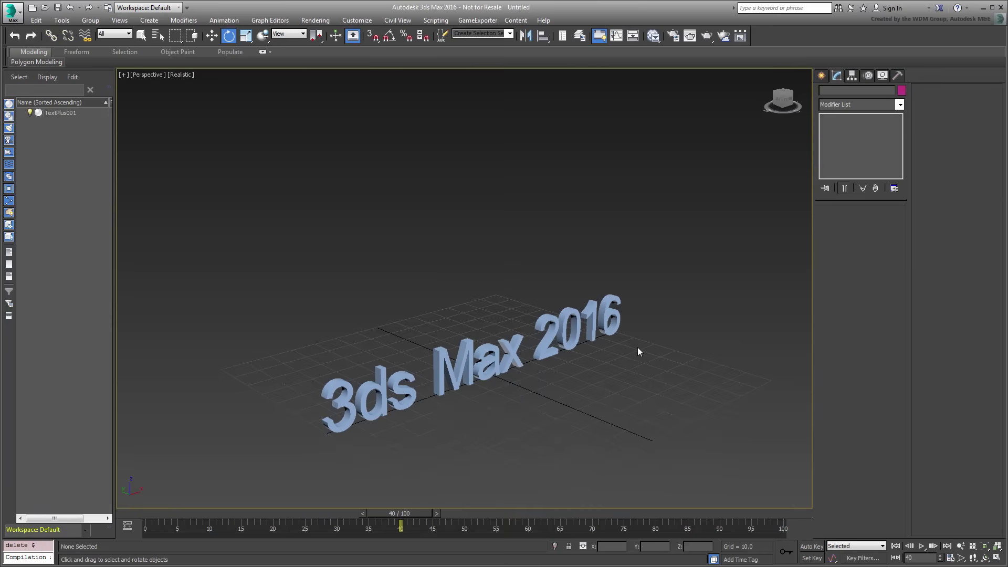
- Load the Tumble preset onto the TextPlus text and scrub to preview its fall
{"action": "left_click", "coordinate": [558, 345]}
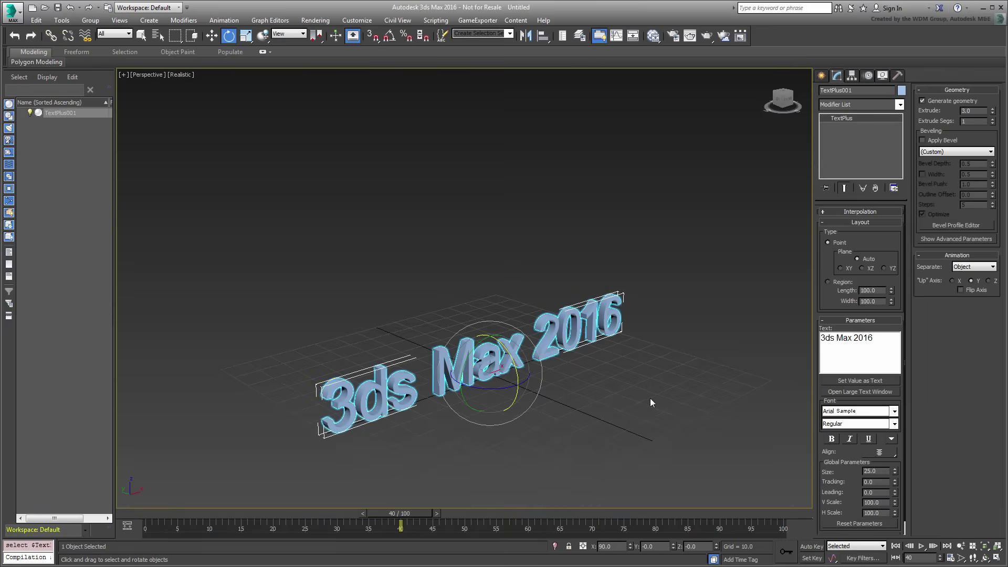
{"action": "left_click", "coordinate": [224, 20]}
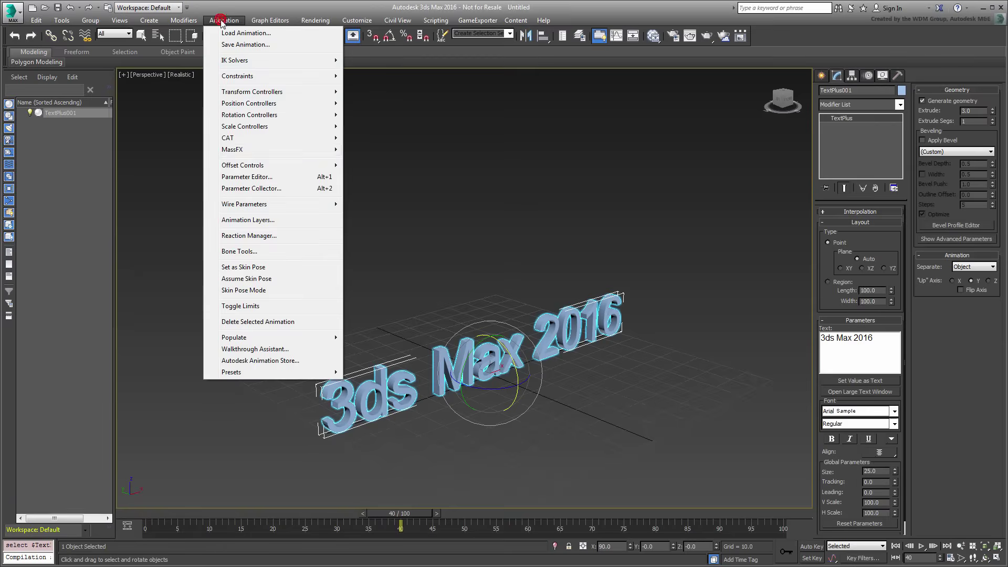
{"action": "mouse_move", "coordinate": [252, 374]}
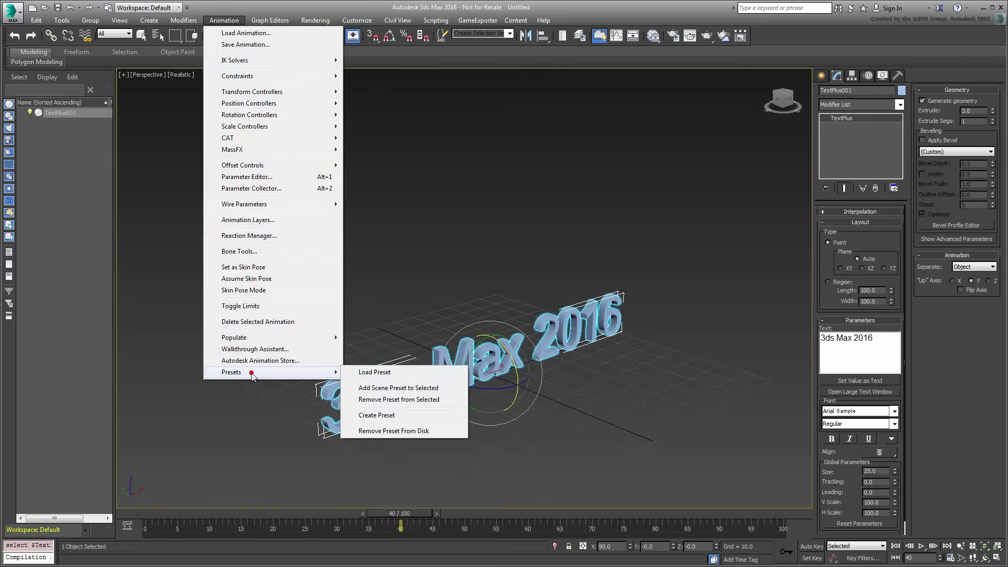
{"action": "left_click", "coordinate": [405, 378]}
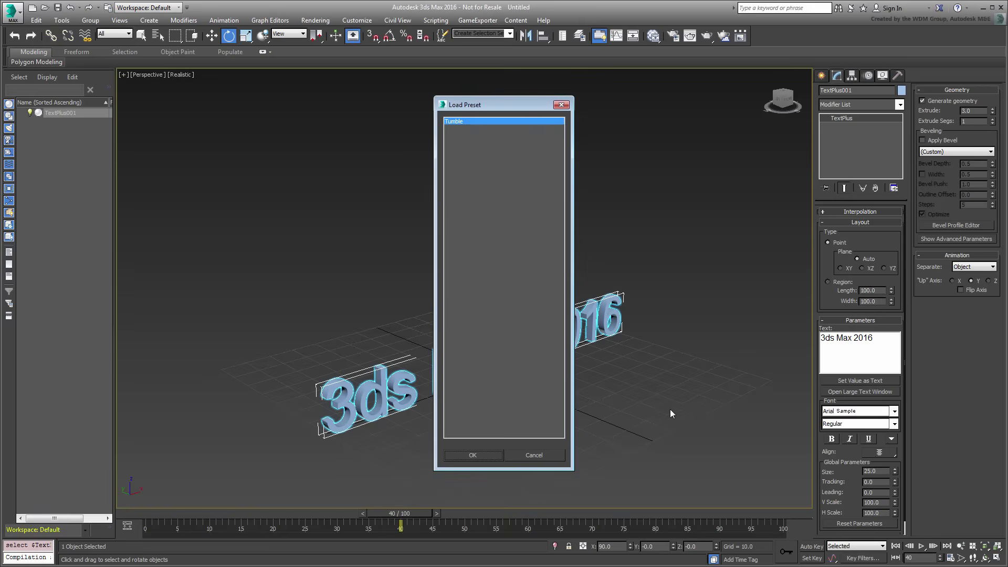
{"action": "left_click", "coordinate": [496, 455]}
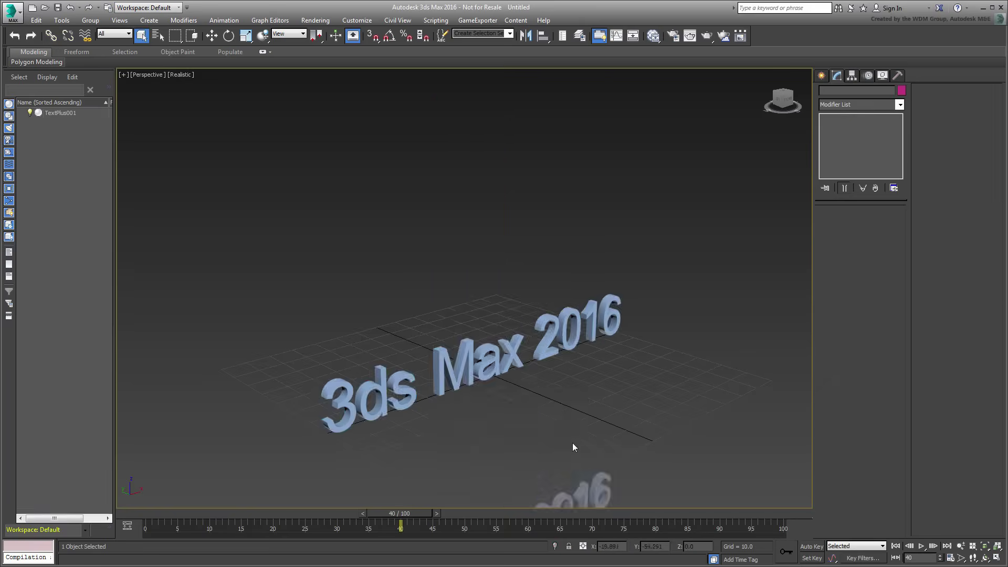
{"action": "middle_click_drag", "start_coordinate": [568, 259], "coordinate": [568, 268]}
{"action": "mouse_move", "coordinate": [137, 512]}
{"action": "left_mouse_down"}
{"action": "mouse_move", "coordinate": [446, 518]}
{"action": "mouse_move", "coordinate": [146, 521]}
{"action": "left_mouse_up"}
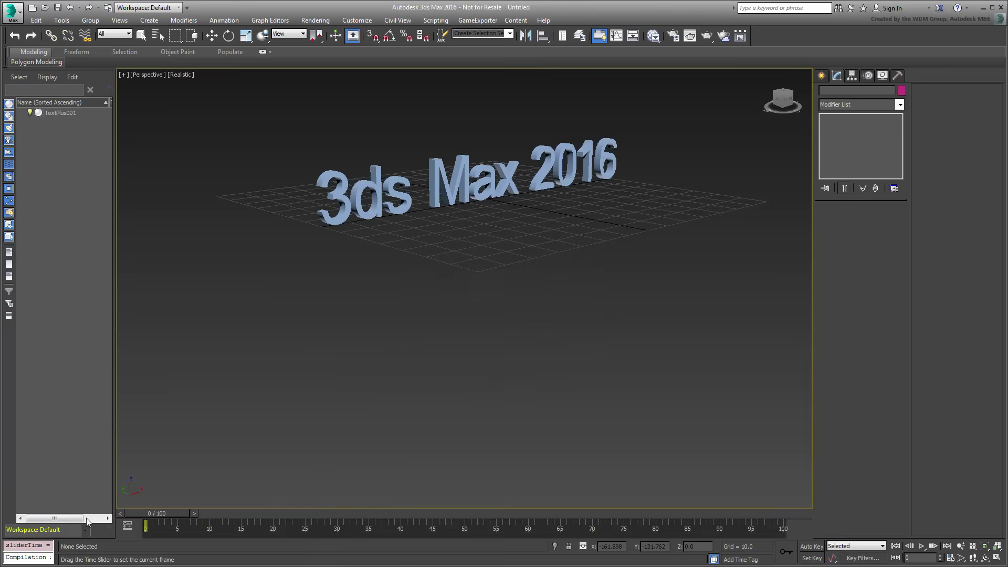
- Select the text, center its pivot with Affect Pivot Only, and preview the tumble at frame 31
{"action": "key", "text": "q"}
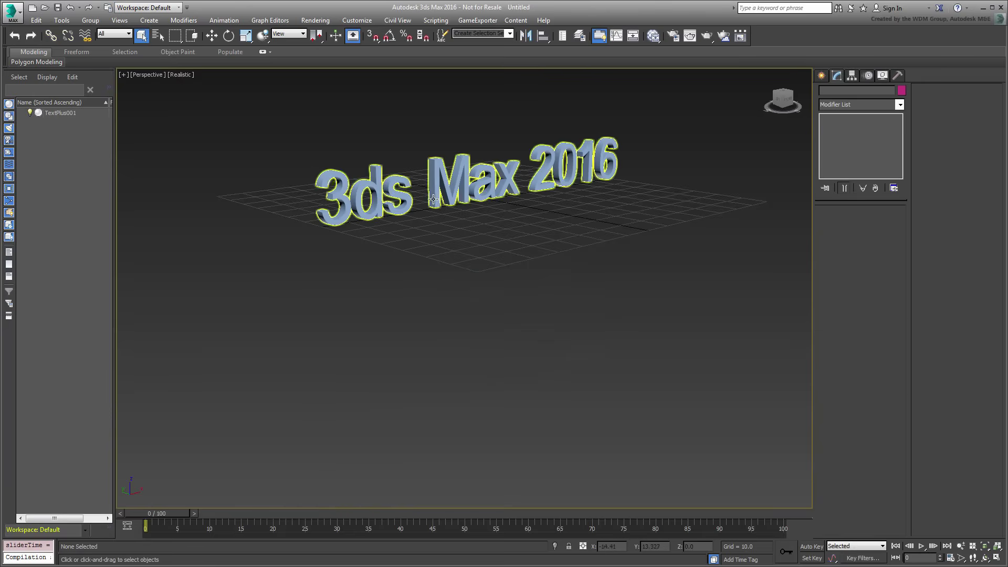
{"action": "left_click", "coordinate": [365, 189]}
{"action": "left_click", "coordinate": [852, 75]}
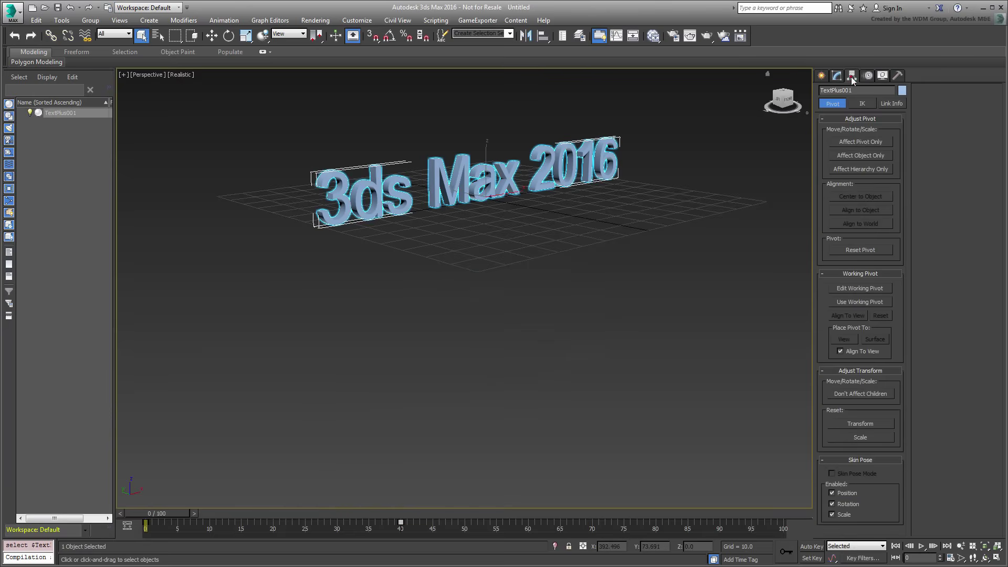
{"action": "left_click", "coordinate": [859, 141]}
{"action": "left_click", "coordinate": [862, 196]}
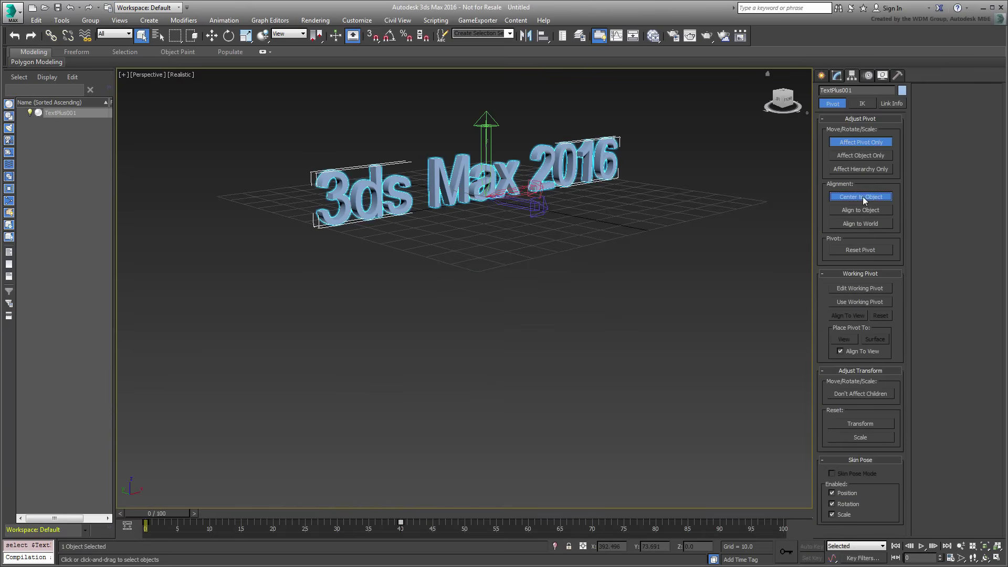
{"action": "left_click", "coordinate": [861, 142]}
{"action": "left_click", "coordinate": [837, 75]}
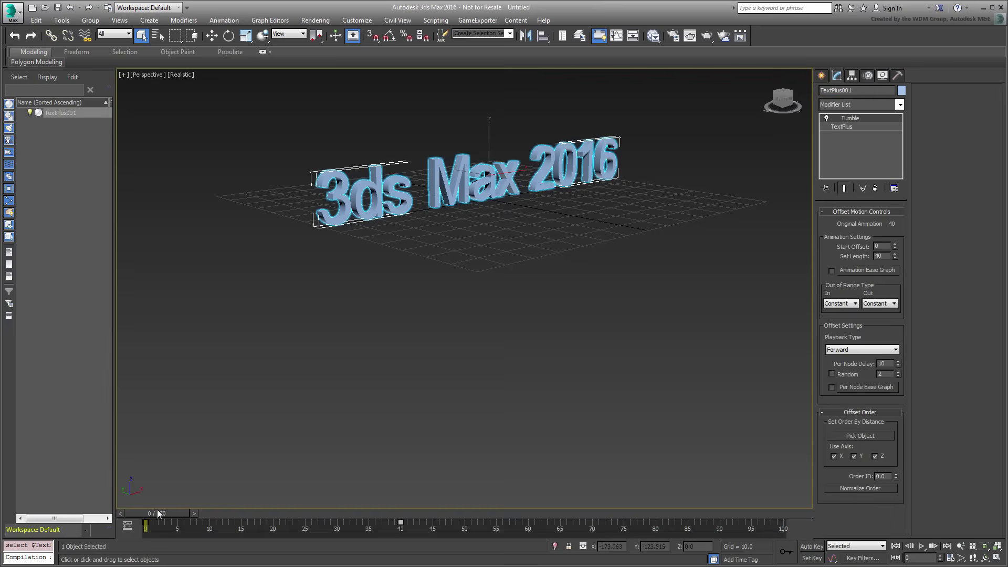
{"action": "left_click_drag", "start_coordinate": [156, 509], "coordinate": [112, 524]}
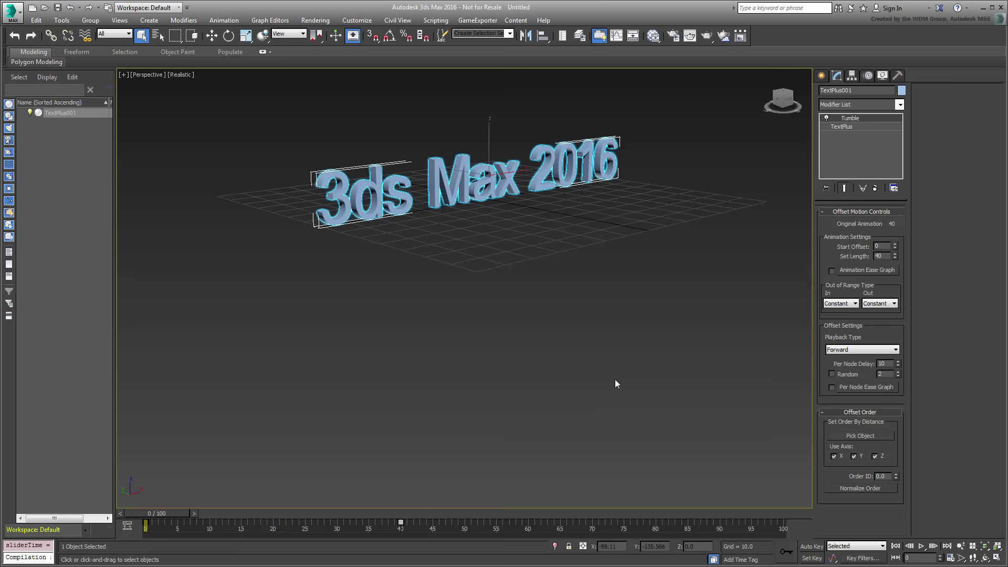
- Set the TextPlus Animation rollout's Separate option to Character
{"action": "left_click", "coordinate": [857, 128]}
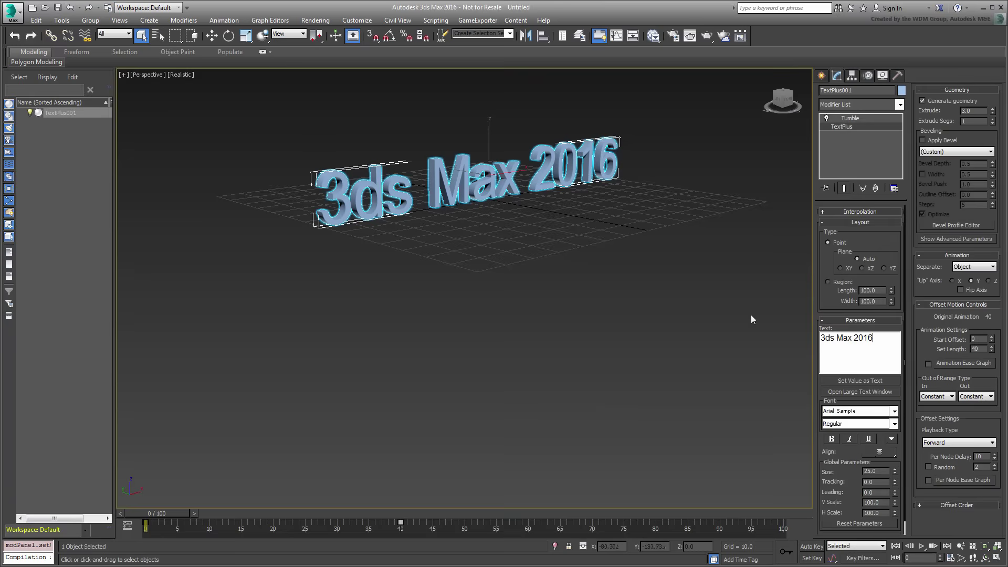
{"action": "left_click", "coordinate": [933, 256]}
{"action": "left_click", "coordinate": [934, 256]}
{"action": "left_click", "coordinate": [962, 267]}
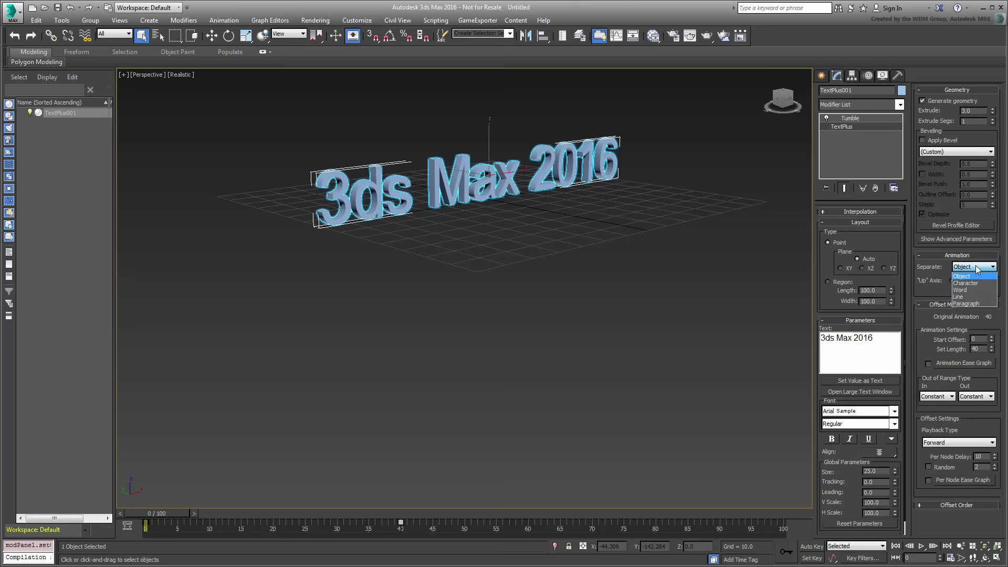
{"action": "left_click", "coordinate": [965, 290]}
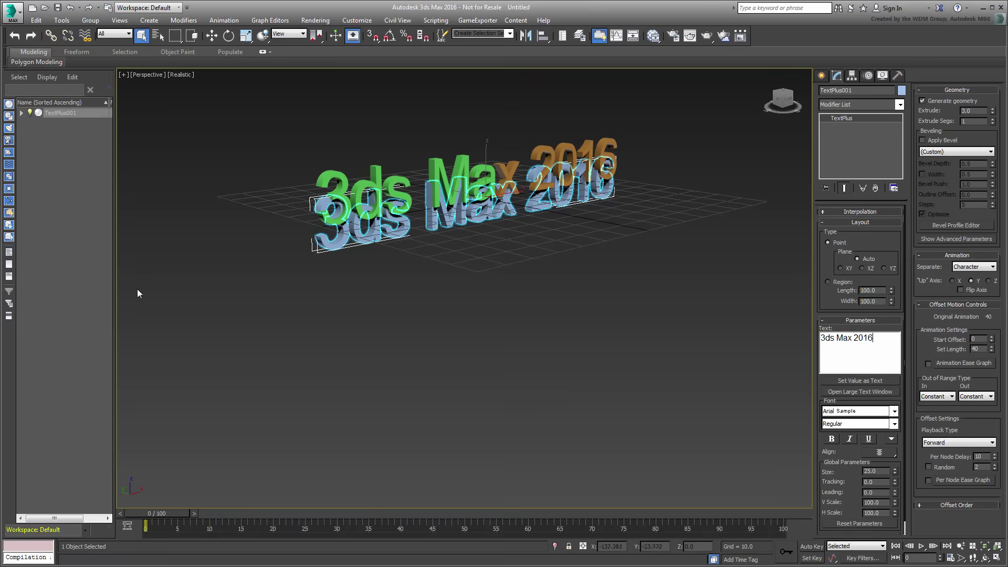
- Expand TextPlus001 to list its letter element nodes and scrub around frame 14 to preview
{"action": "left_click", "coordinate": [21, 113]}
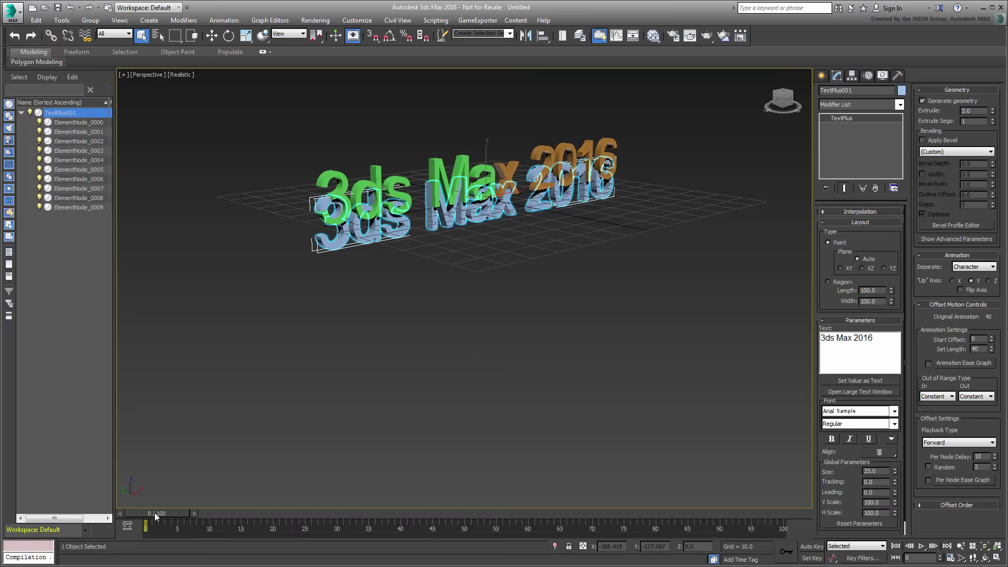
{"action": "left_click_drag", "start_coordinate": [154, 512], "coordinate": [110, 518]}
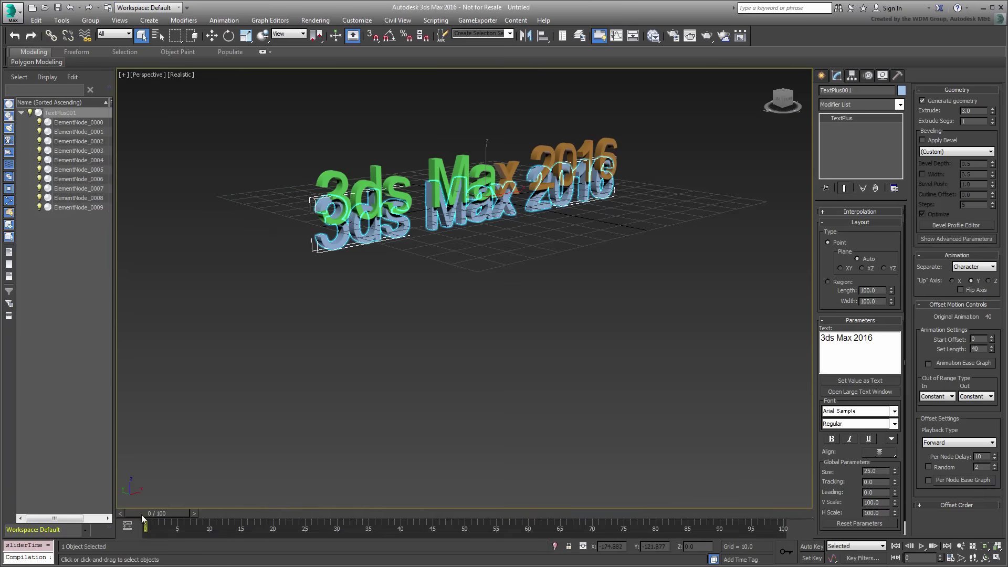
{"action": "left_click_drag", "start_coordinate": [141, 514], "coordinate": [182, 502]}
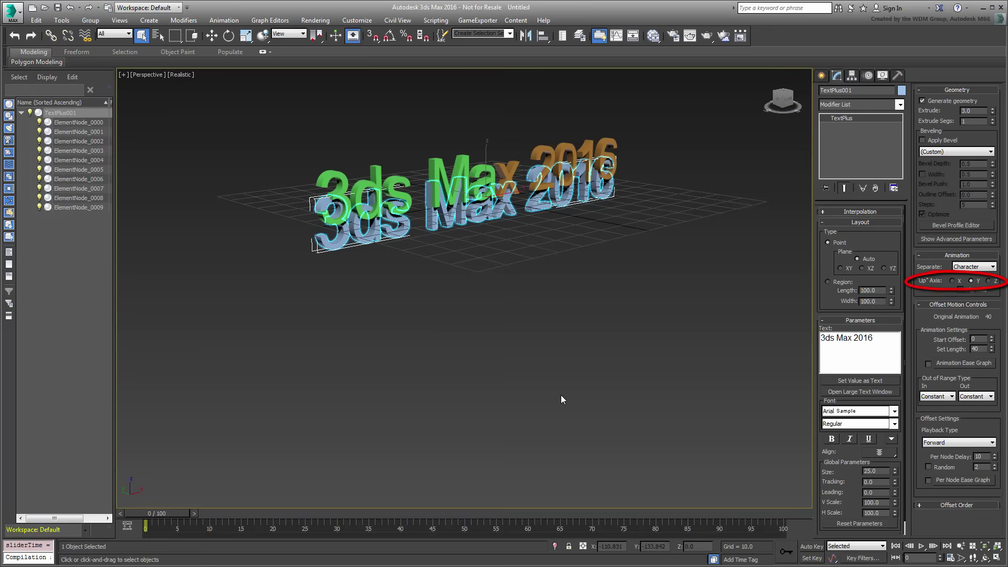
- Set Up Axis to Z, change the animation length to 150 frames, and scrub the timeline
{"action": "left_click", "coordinate": [988, 280]}
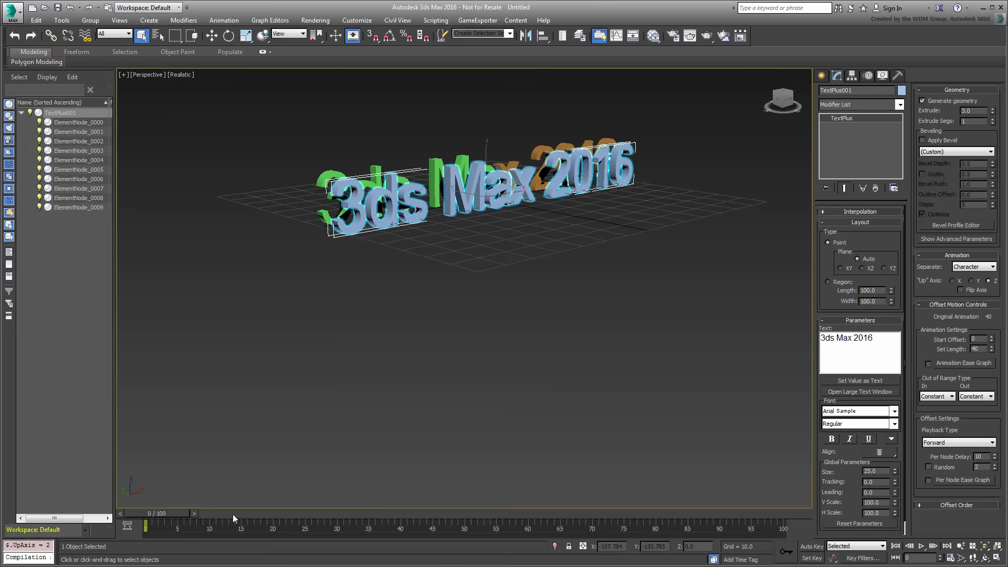
{"action": "left_click_drag", "start_coordinate": [158, 514], "coordinate": [803, 514]}
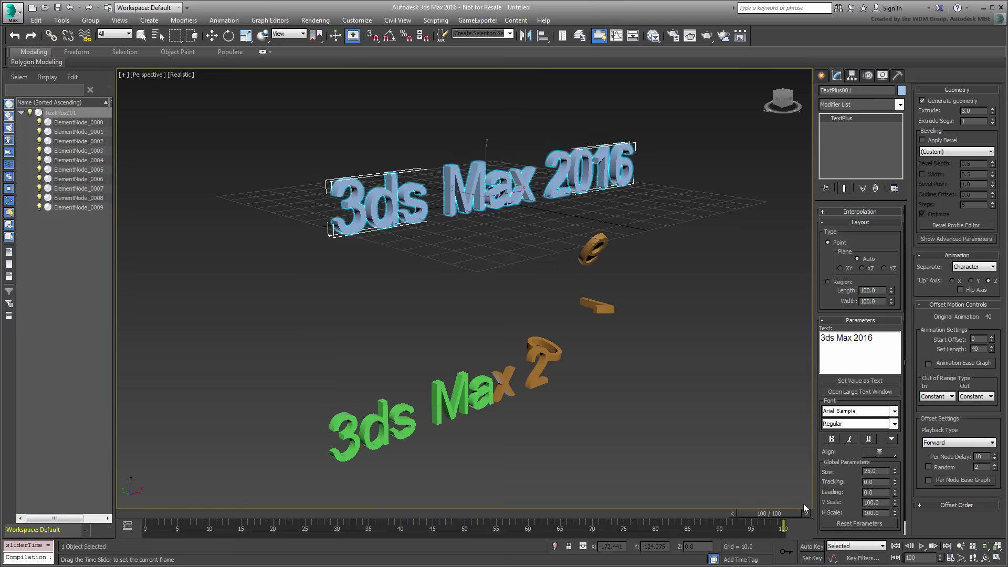
{"action": "left_click", "coordinate": [950, 559]}
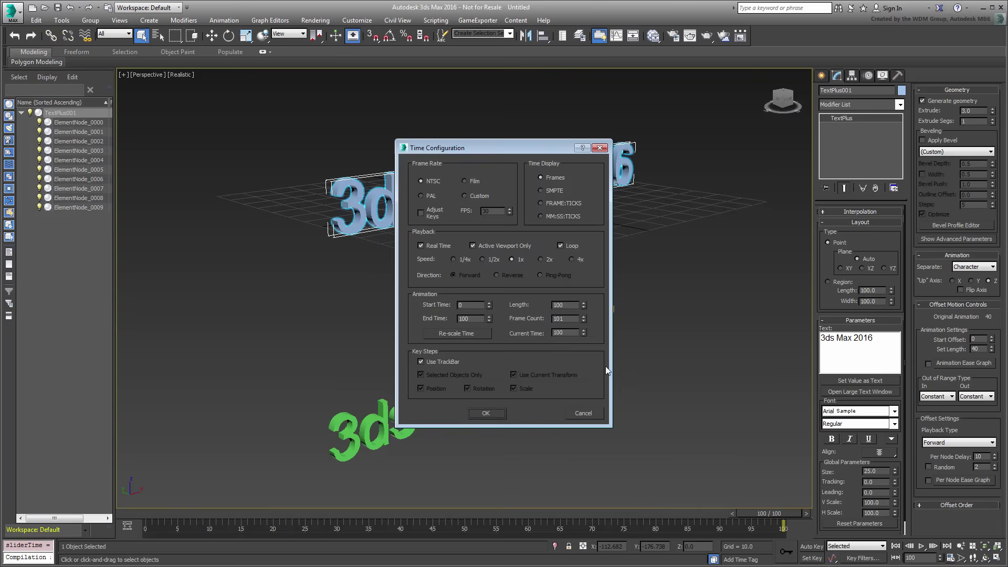
{"action": "double_click", "coordinate": [567, 305]}
{"action": "type", "text": "150"}
{"action": "key", "text": "Return"}
{"action": "left_click", "coordinate": [497, 413]}
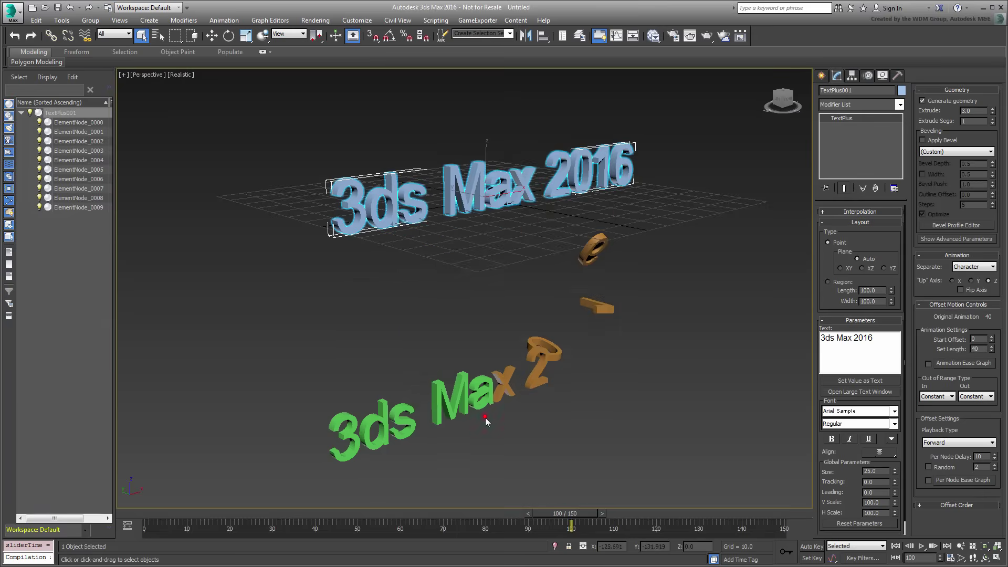
{"action": "left_click_drag", "start_coordinate": [568, 513], "coordinate": [16, 557]}
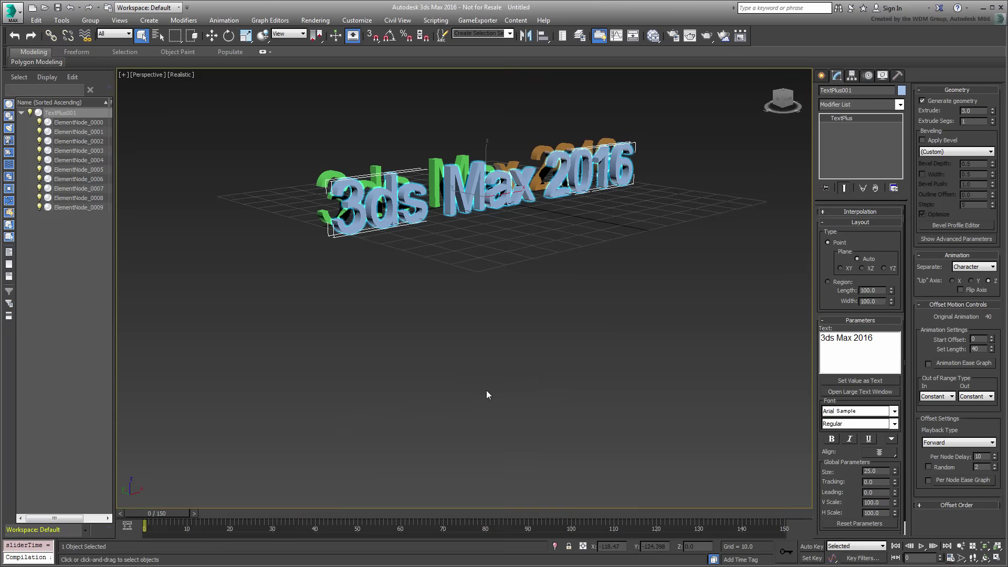
- Hide the original text object, play the per-character animation, and rewind to frame 0
{"action": "left_click", "coordinate": [29, 113]}
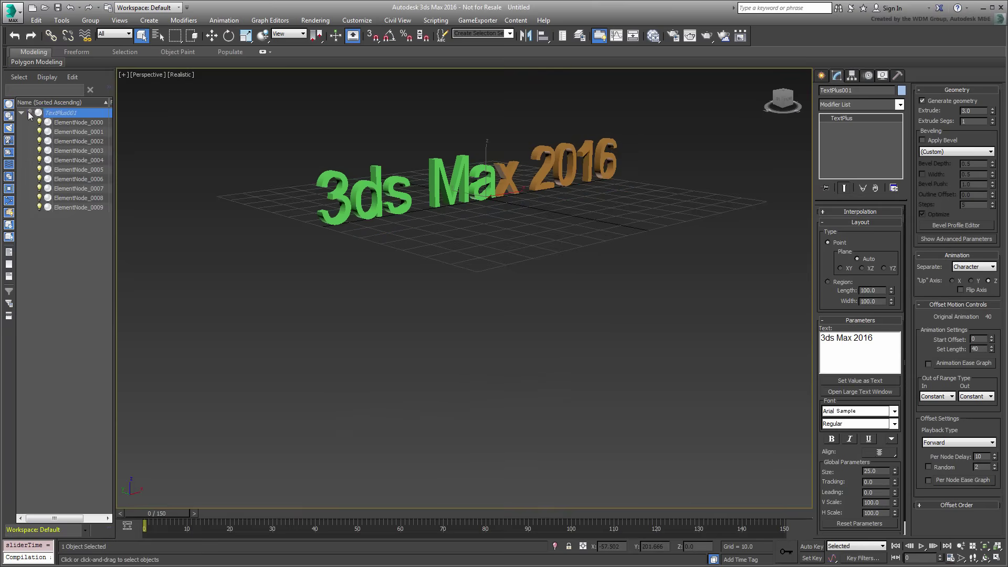
{"action": "left_click", "coordinate": [922, 547]}
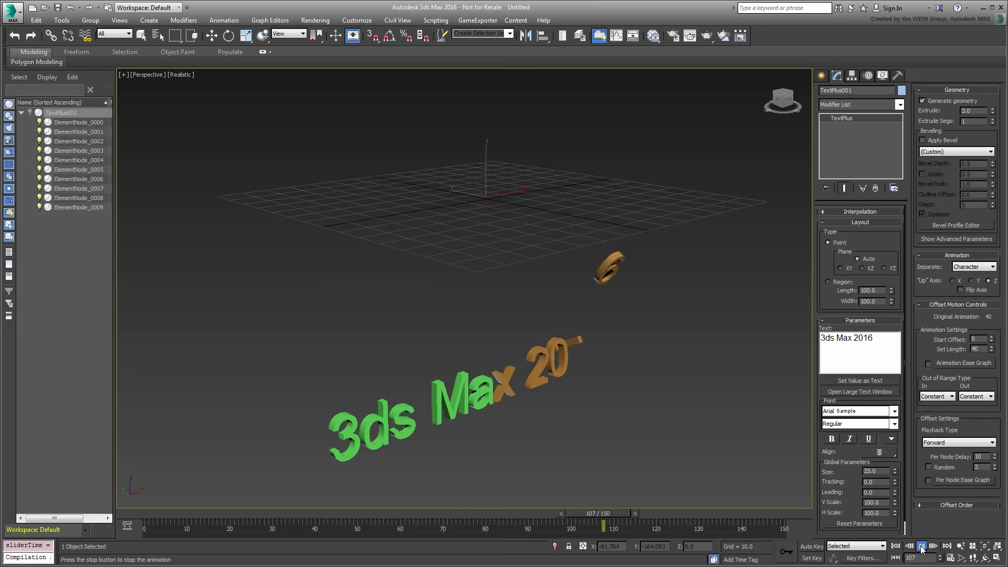
{"action": "left_click", "coordinate": [922, 546]}
{"action": "left_click_drag", "start_coordinate": [638, 517], "coordinate": [158, 517]}
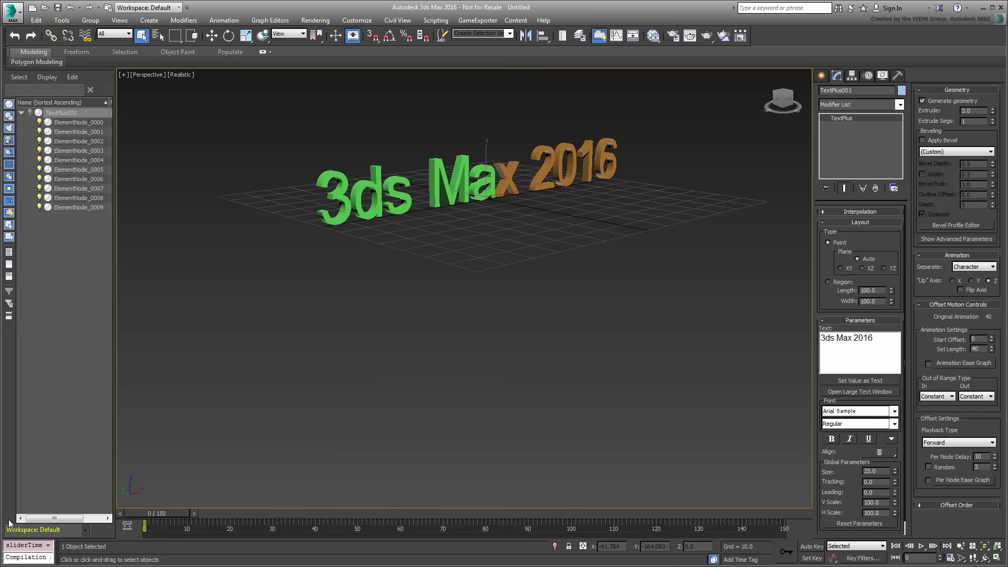
- Center every letter element's pivot on its own object, then replay the animation
{"action": "left_click_drag", "start_coordinate": [253, 100], "coordinate": [688, 289]}
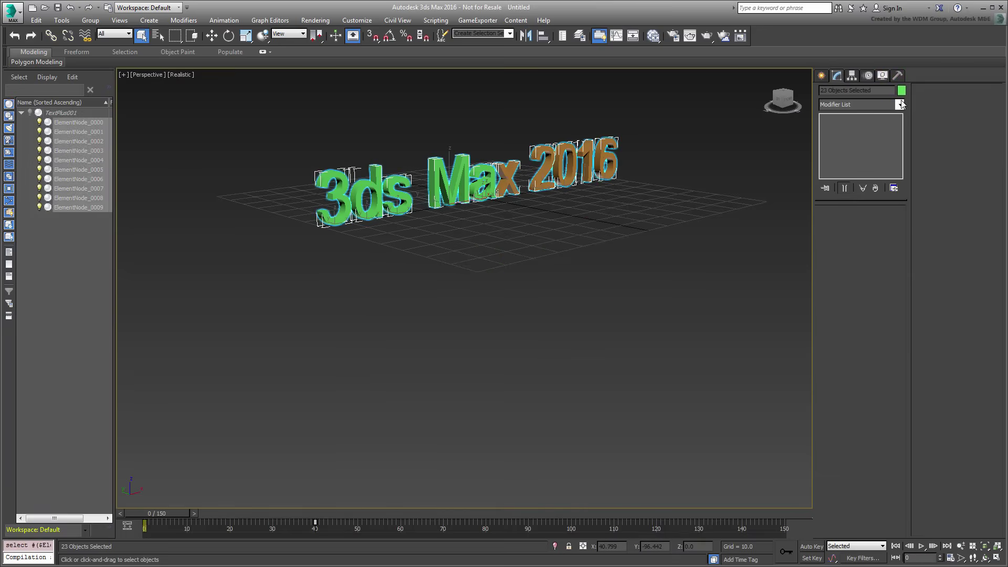
{"action": "left_click", "coordinate": [860, 142]}
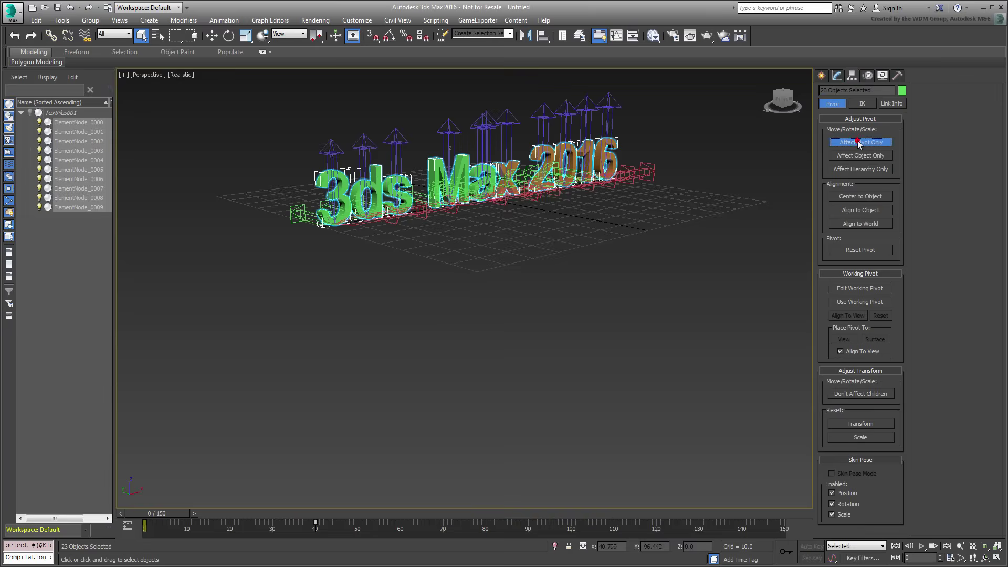
{"action": "left_click", "coordinate": [858, 197]}
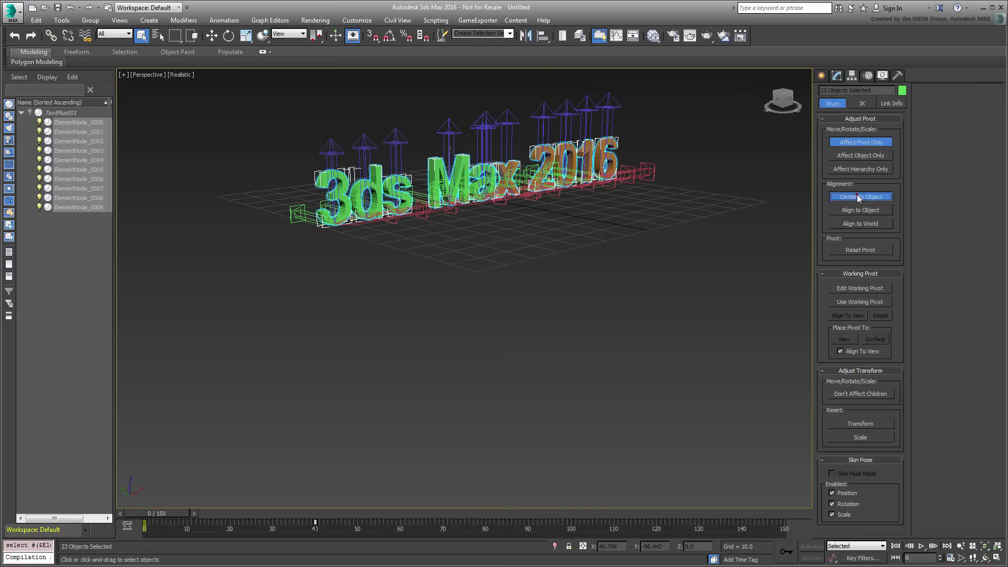
{"action": "left_click", "coordinate": [863, 142]}
{"action": "left_click", "coordinate": [443, 377]}
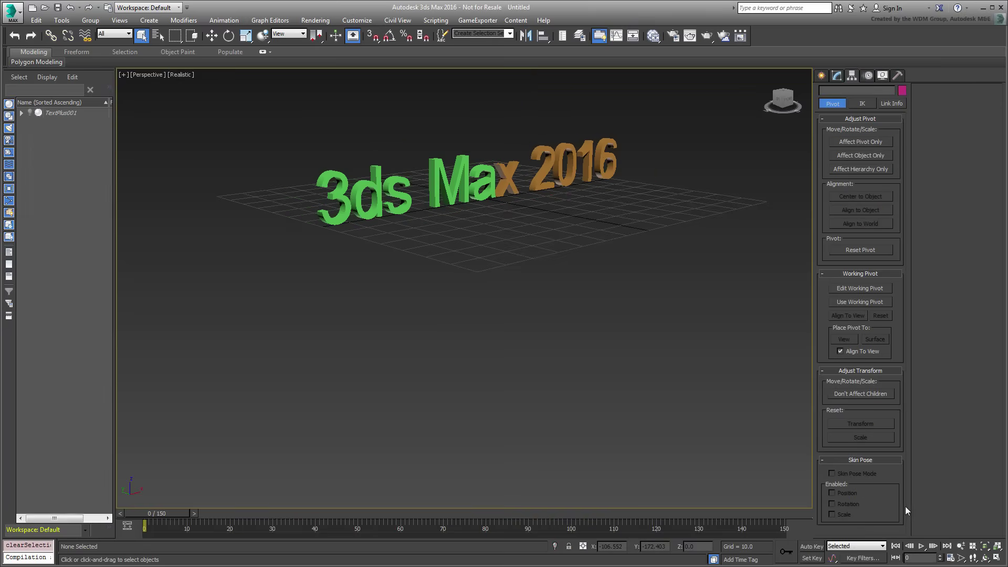
{"action": "left_click", "coordinate": [921, 546]}
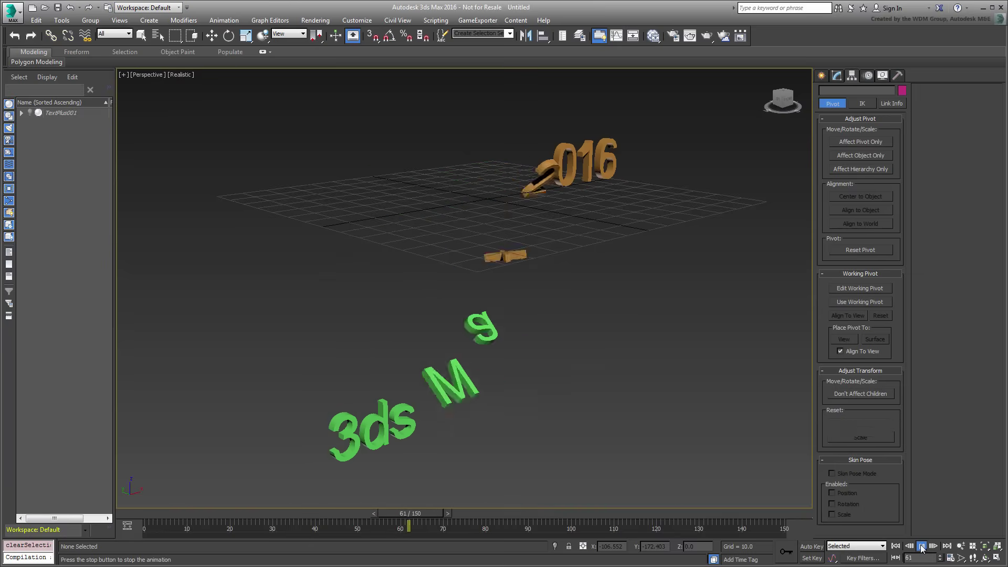
{"action": "left_click", "coordinate": [921, 547]}
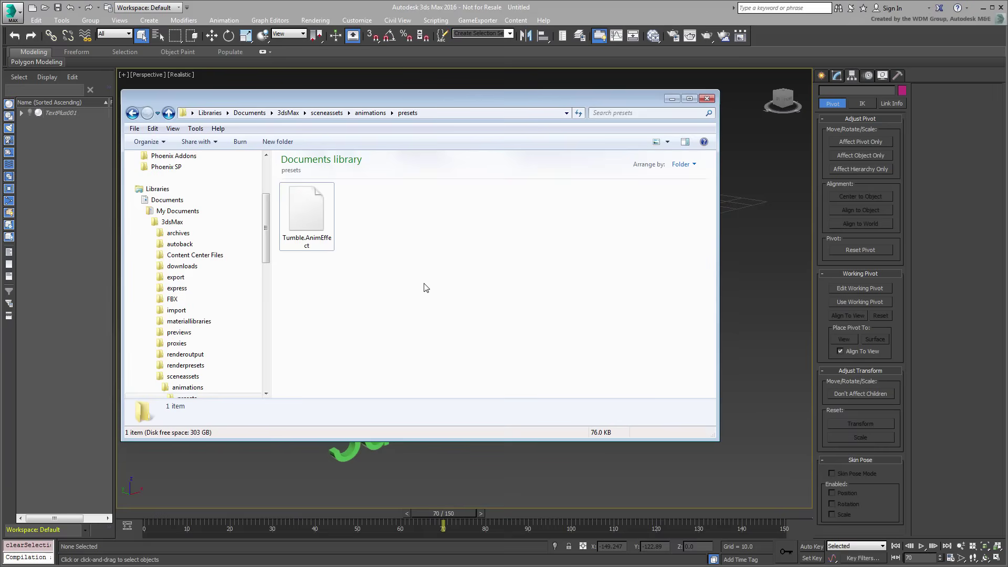
- Paste the Drunk, Shock and Speed preset files into the presets folder and reset without saving
{"action": "right_click", "coordinate": [448, 268]}
{"action": "left_click", "coordinate": [489, 339]}
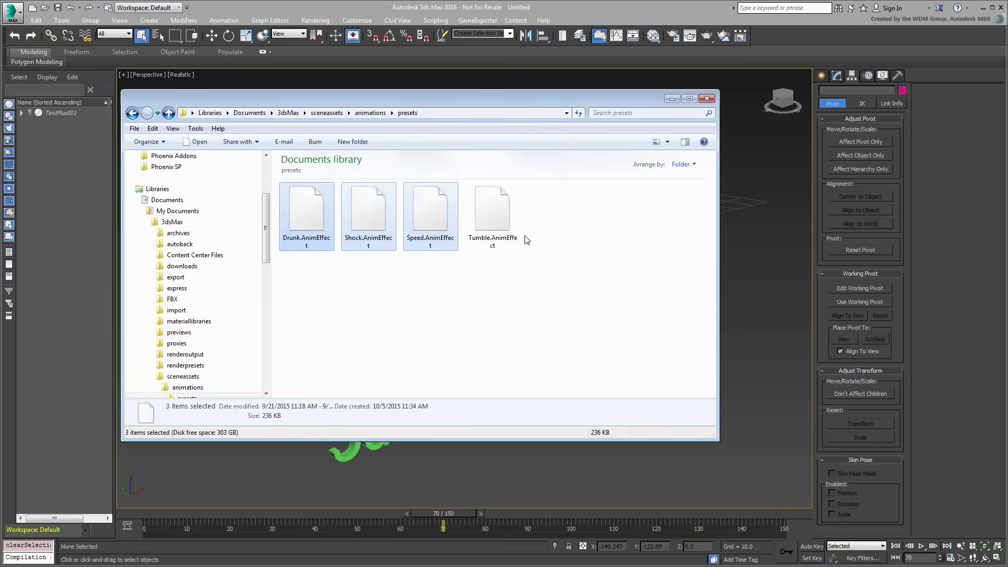
{"action": "left_click", "coordinate": [575, 7]}
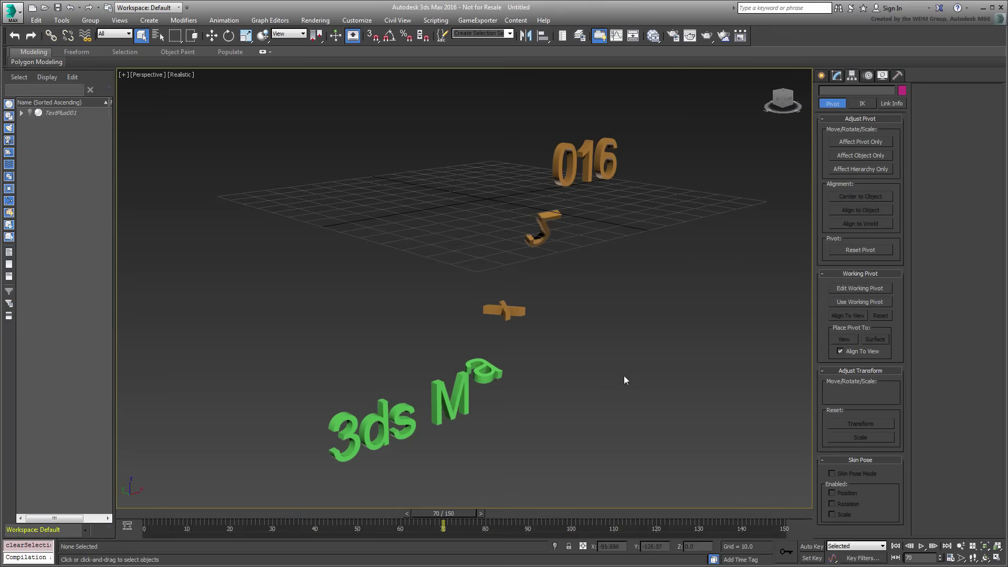
{"action": "left_click", "coordinate": [11, 16]}
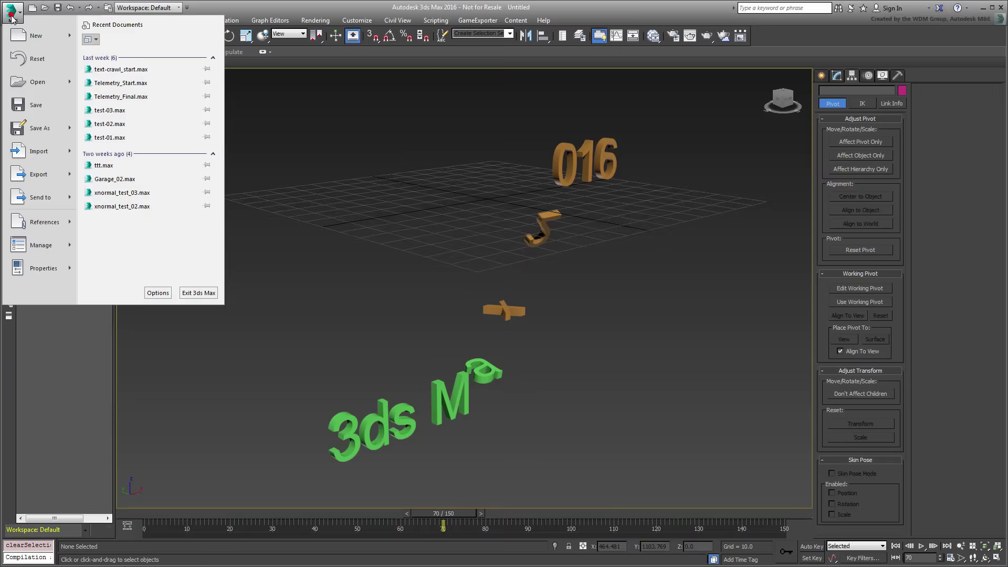
{"action": "left_click", "coordinate": [27, 54]}
{"action": "left_click", "coordinate": [508, 307]}
{"action": "left_click", "coordinate": [474, 305]}
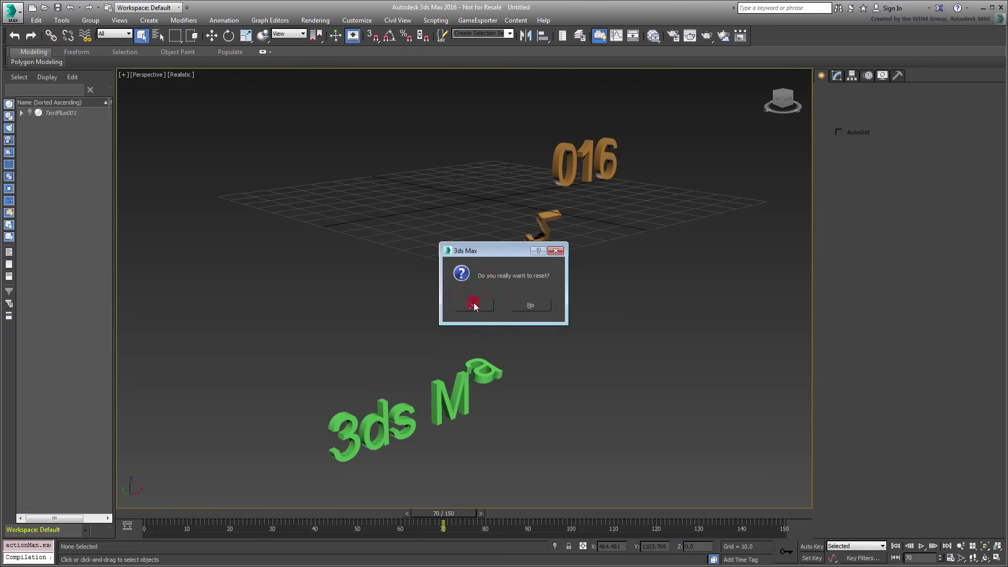
{"action": "left_click", "coordinate": [840, 197]}
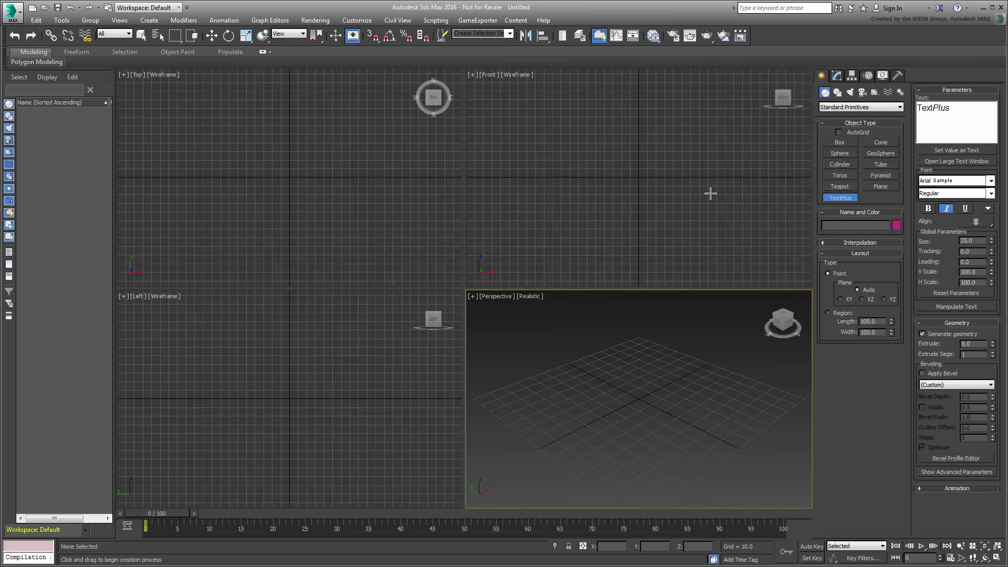
- Create a TextPlus object reading 'ShocK' with an extrude depth of 3
{"action": "left_click", "coordinate": [628, 176]}
{"action": "left_click", "coordinate": [836, 75]}
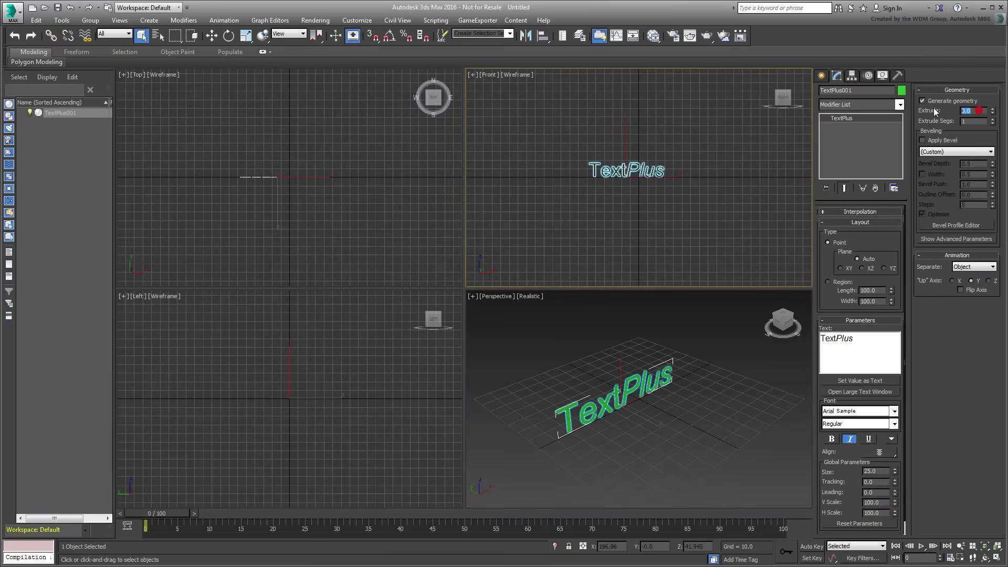
{"action": "type", "text": "3"}
{"action": "key", "text": "Return"}
{"action": "key", "text": "ctrl+a"}
{"action": "type", "text": "ShocK"}
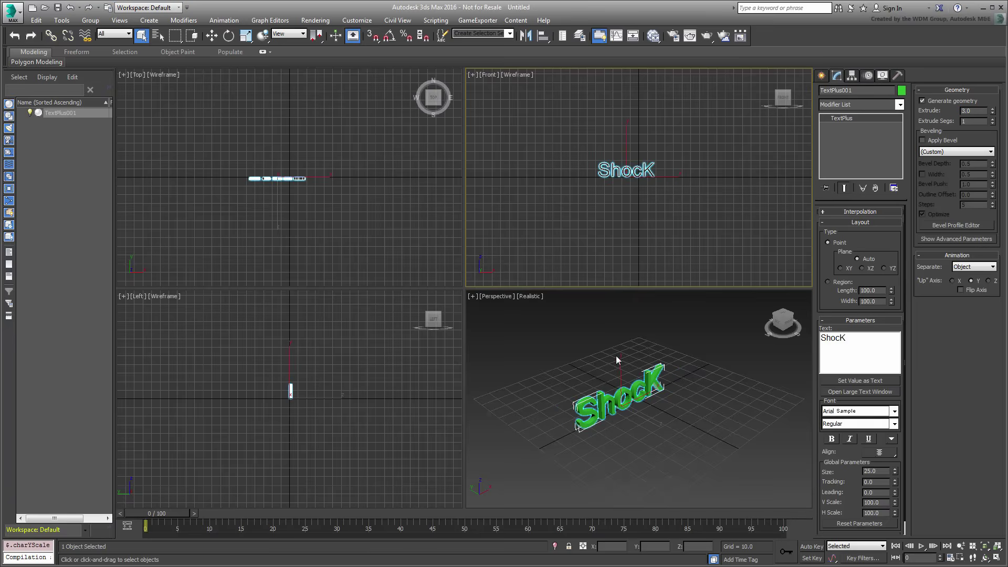
{"action": "key", "text": "alt+w"}
{"action": "middle_click_drag", "start_coordinate": [511, 357], "coordinate": [507, 333], "text": "alt"}
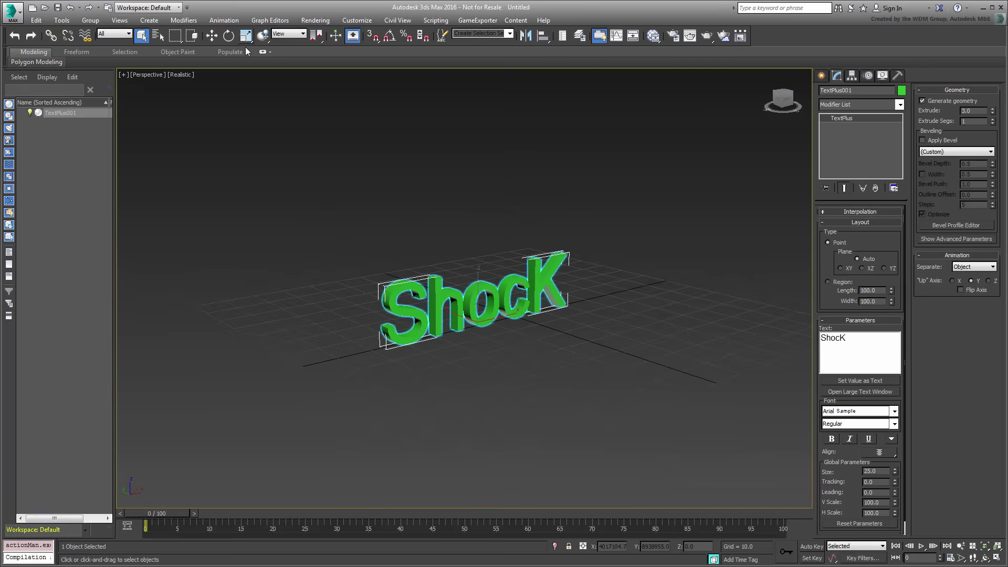
- Load the Shock animation preset onto the ShocK text
{"action": "left_click", "coordinate": [225, 21]}
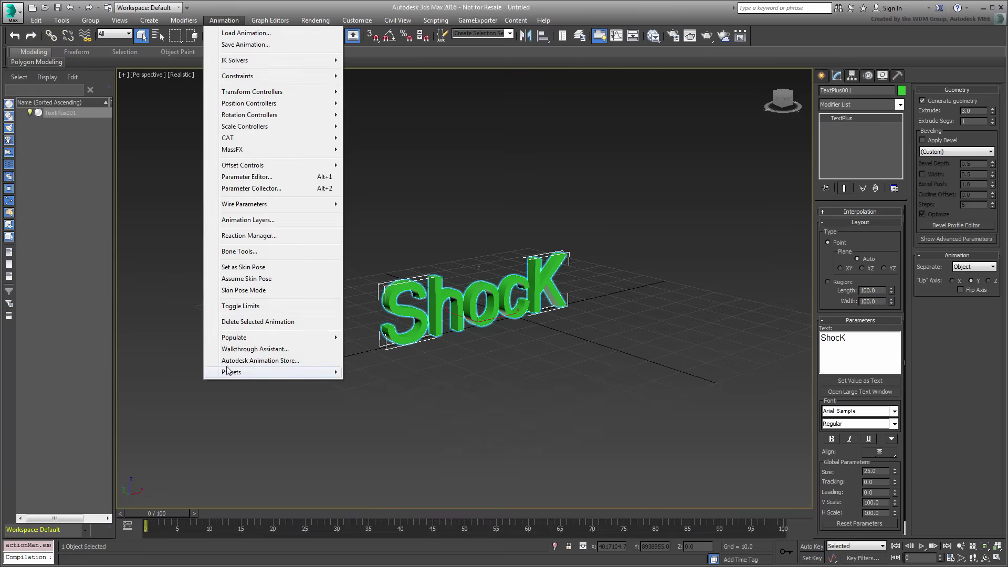
{"action": "mouse_move", "coordinate": [234, 371]}
{"action": "left_click", "coordinate": [379, 370]}
{"action": "left_click", "coordinate": [464, 128]}
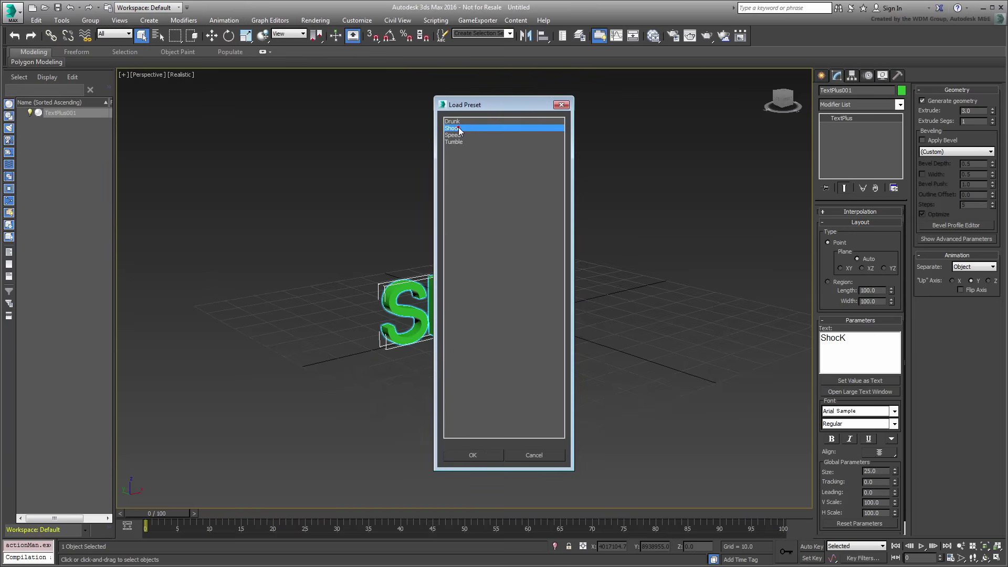
{"action": "left_click", "coordinate": [474, 455]}
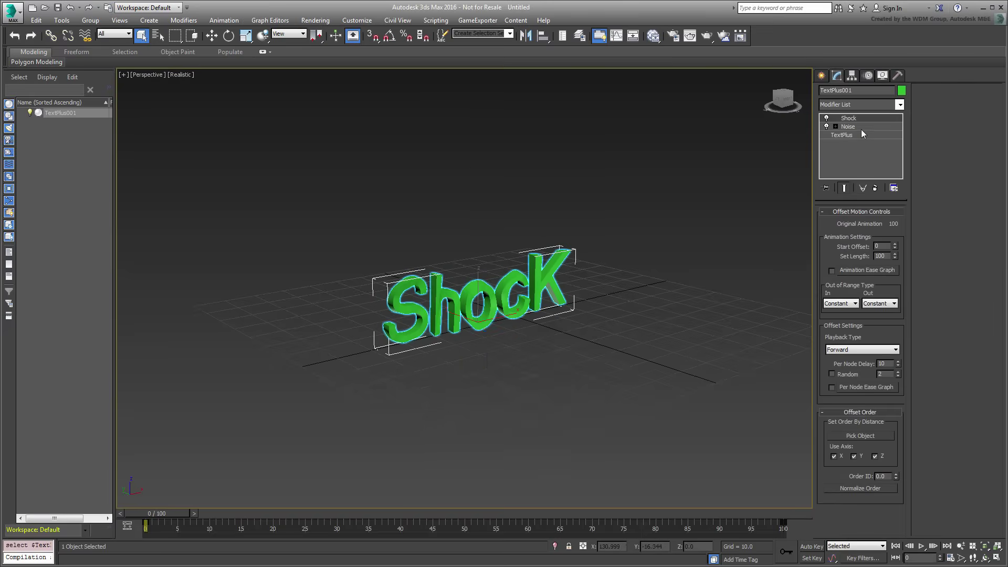
- Set Up Axis to Z, separate the animation by Character, and list the letter elements
{"action": "left_click", "coordinate": [861, 134]}
{"action": "left_click", "coordinate": [989, 281]}
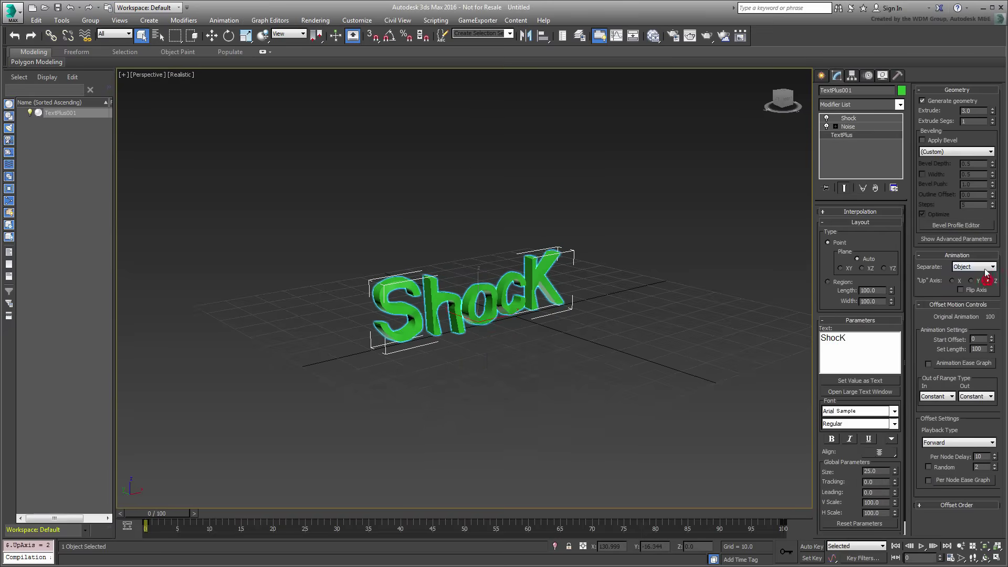
{"action": "left_click", "coordinate": [973, 267]}
{"action": "left_click", "coordinate": [968, 294]}
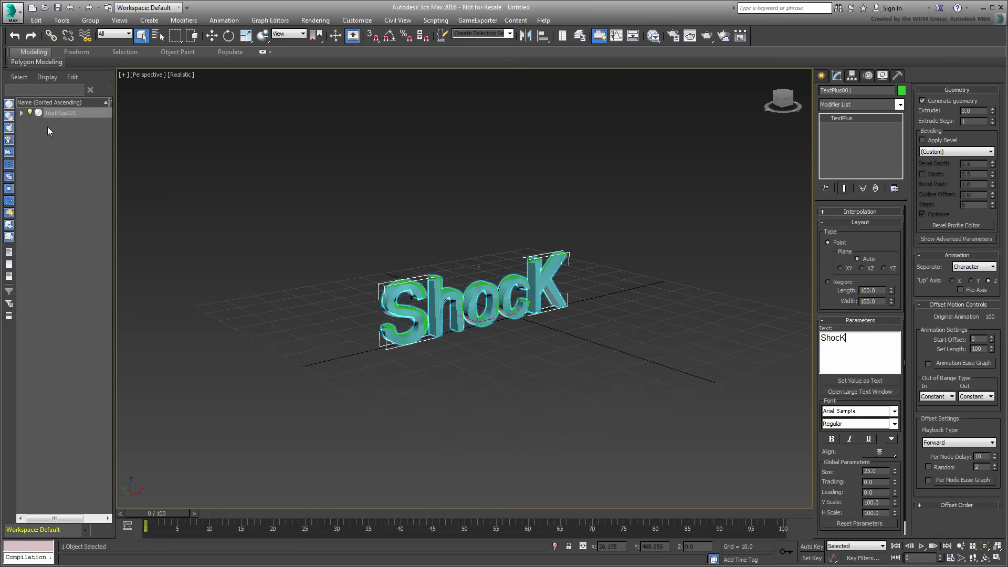
{"action": "left_click", "coordinate": [21, 113]}
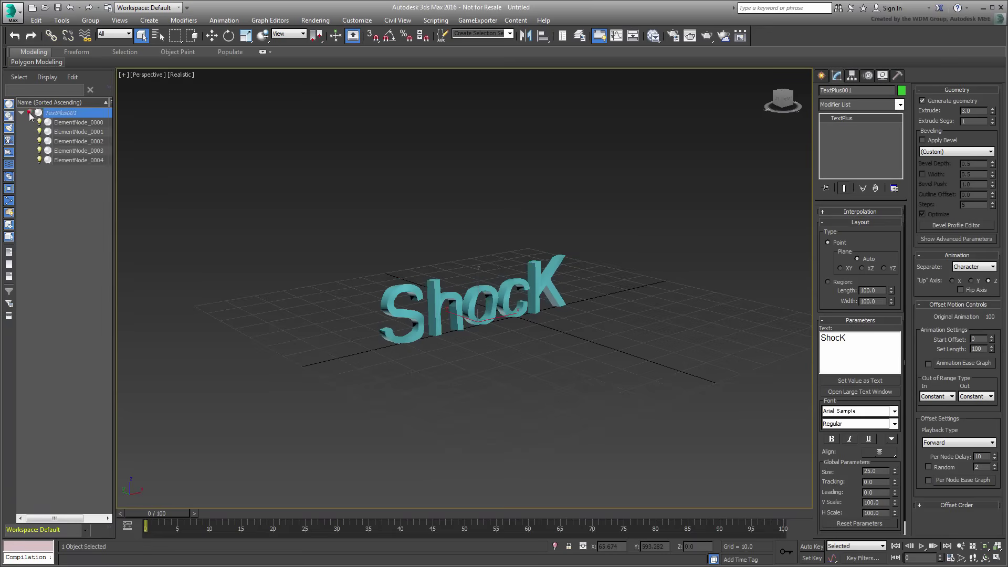
- For the letter h, adjust the delay and set both range types to Relative Repeat
{"action": "left_click", "coordinate": [449, 304]}
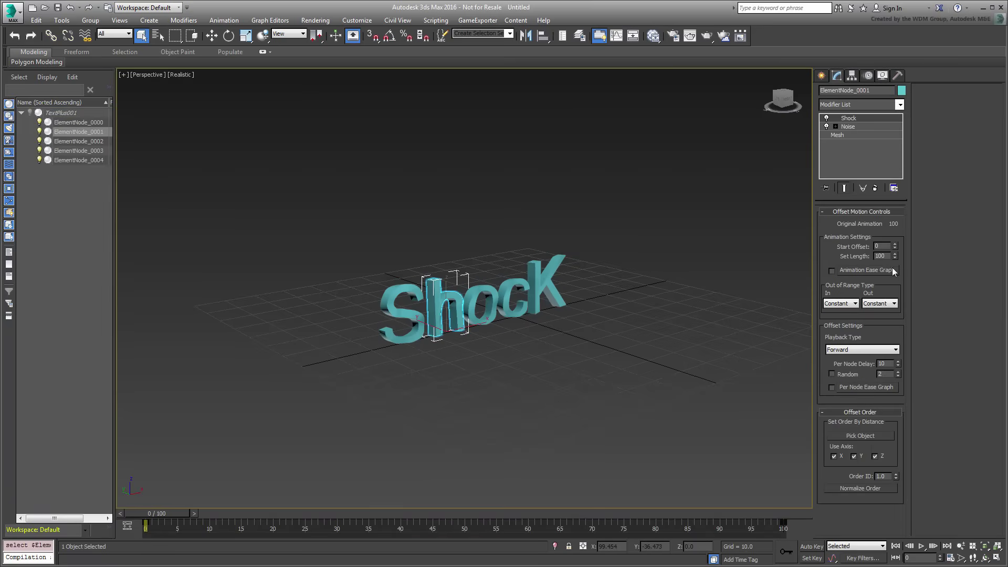
{"action": "double_click", "coordinate": [886, 363]}
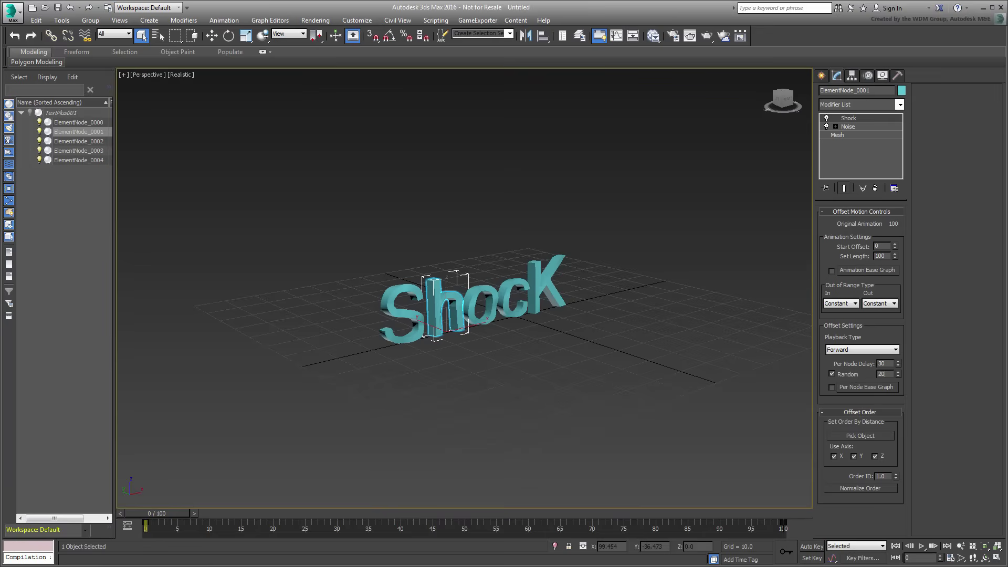
{"action": "left_click", "coordinate": [855, 303]}
{"action": "left_click", "coordinate": [840, 353]}
{"action": "left_click", "coordinate": [894, 304]}
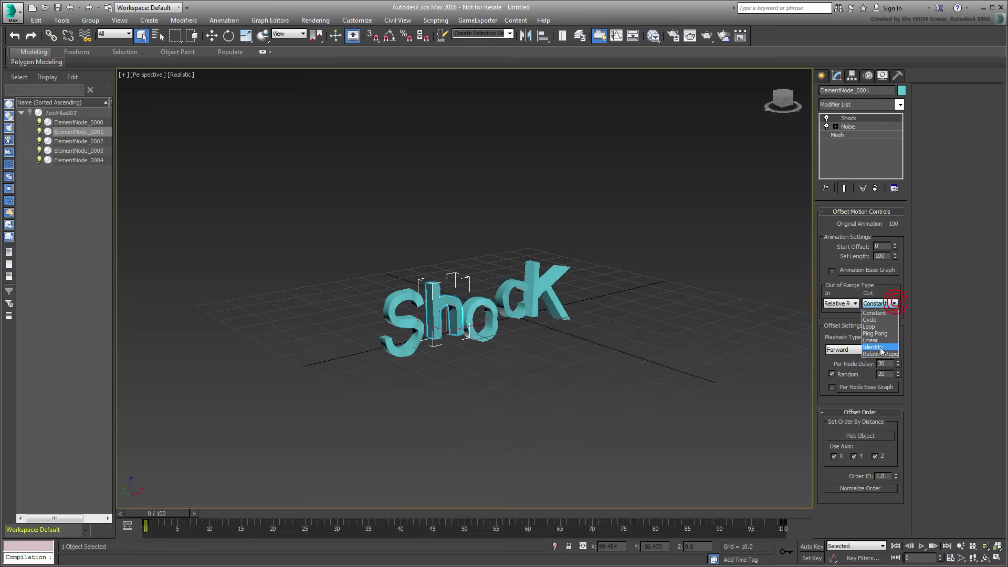
{"action": "left_click", "coordinate": [877, 351]}
- Play the Shock animation, then return to the four-viewport layout with Front active
{"action": "left_click", "coordinate": [920, 546]}
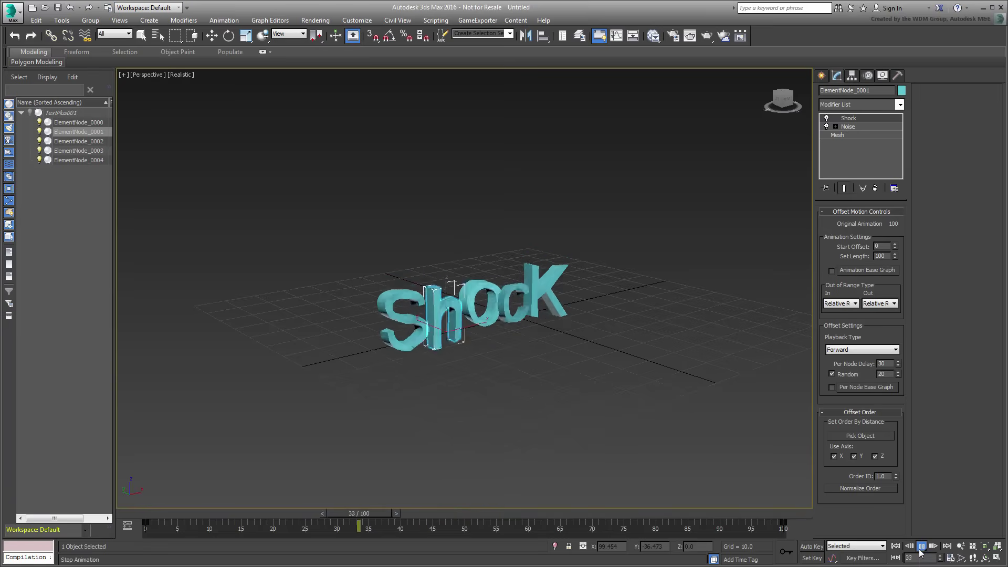
{"action": "key", "text": "/"}
{"action": "key", "text": "alt+w"}
{"action": "right_click", "coordinate": [708, 214]}
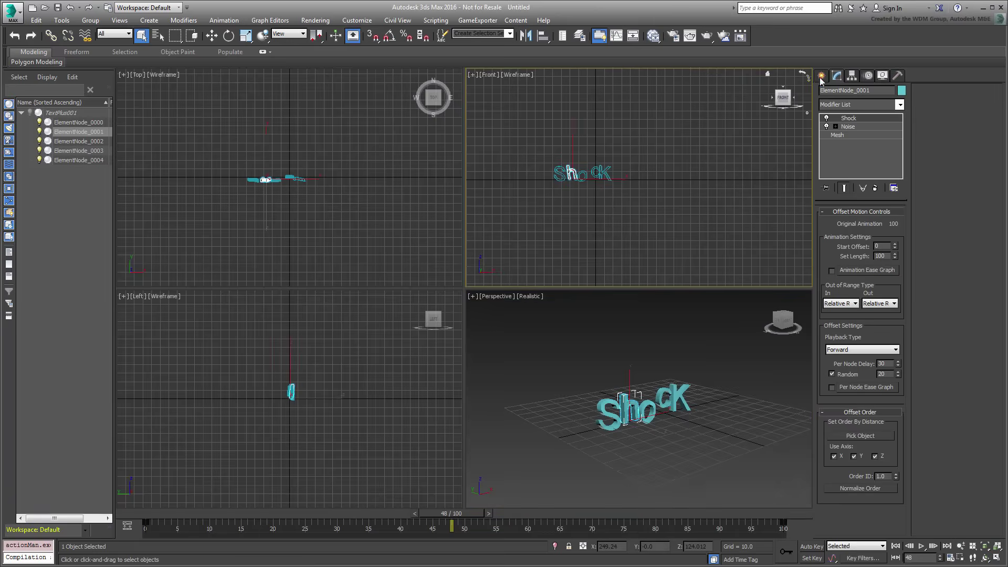
- Create a second TextPlus object reading 'DrunK' with an extrude depth of 3
{"action": "left_click", "coordinate": [822, 75]}
{"action": "left_click", "coordinate": [840, 197]}
{"action": "left_click", "coordinate": [705, 180]}
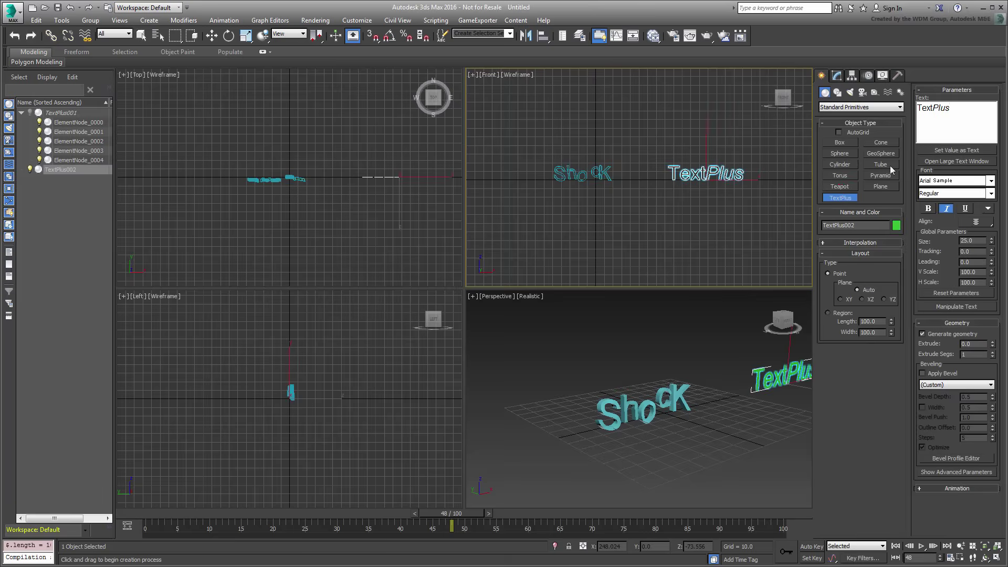
{"action": "left_click", "coordinate": [837, 76]}
{"action": "type", "text": "3"}
{"action": "key", "text": "Return"}
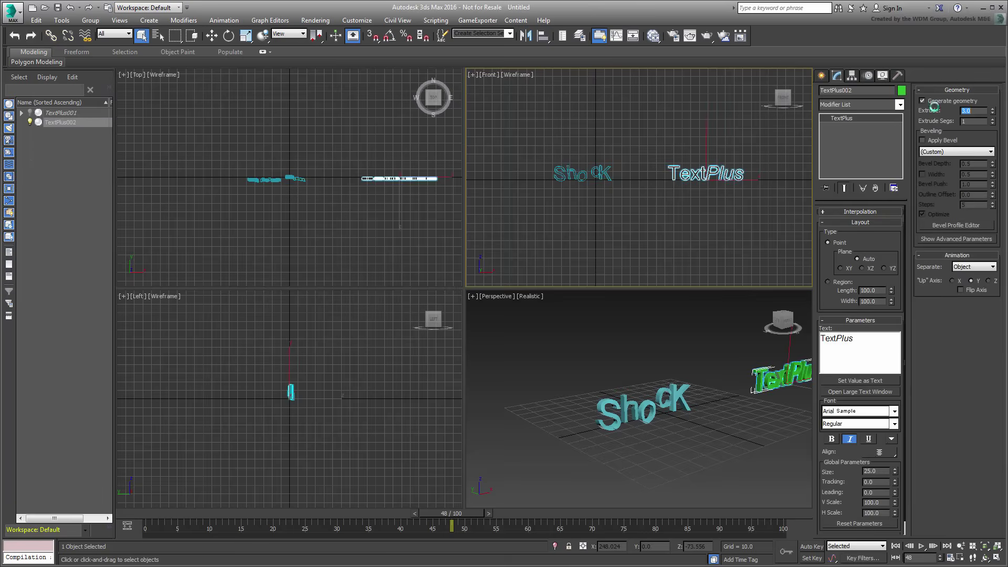
{"action": "left_click_drag", "start_coordinate": [866, 339], "coordinate": [817, 339]}
{"action": "type", "text": "DrunK"}
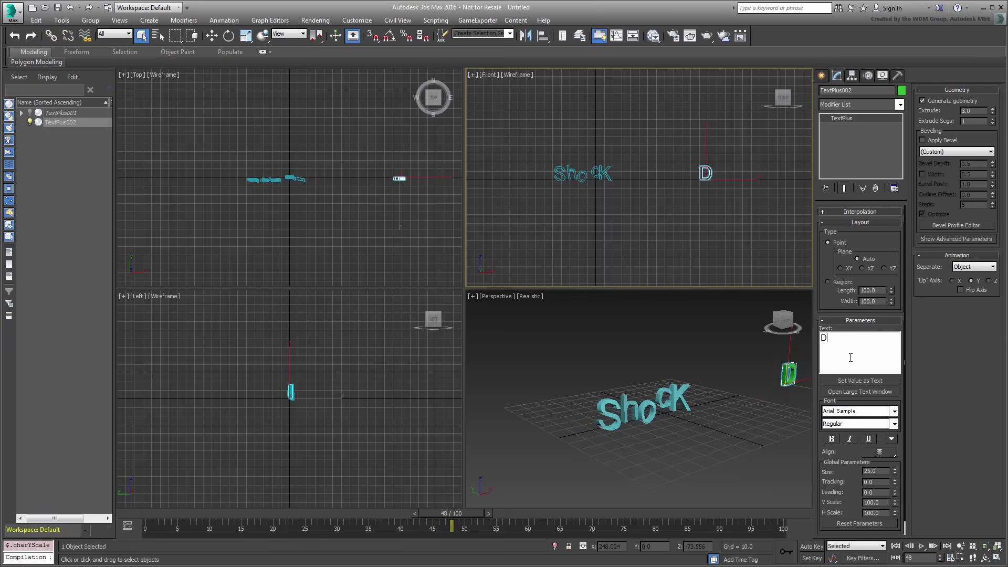
{"action": "right_click", "coordinate": [597, 409]}
{"action": "key", "text": "z"}
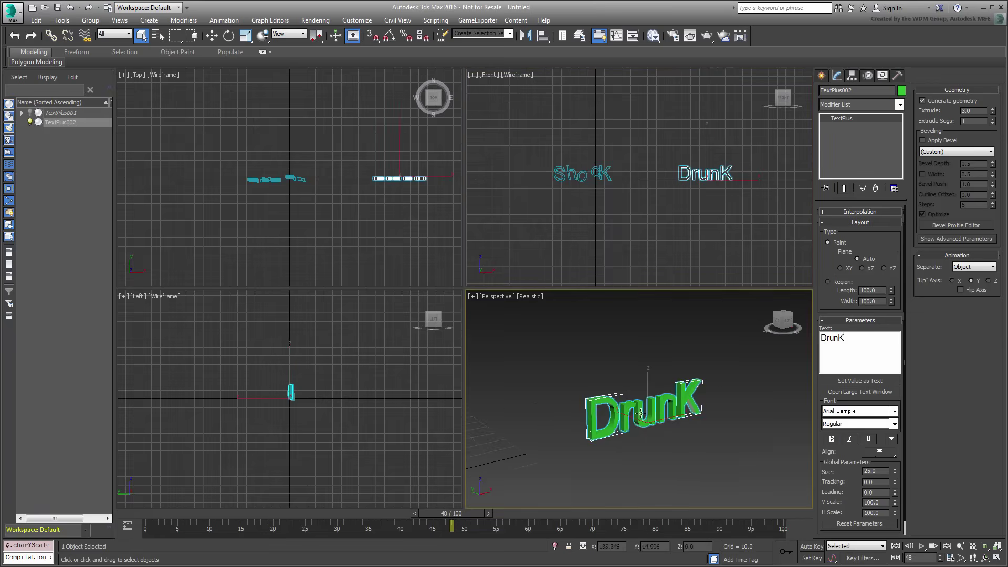
{"action": "key", "text": "alt+w"}
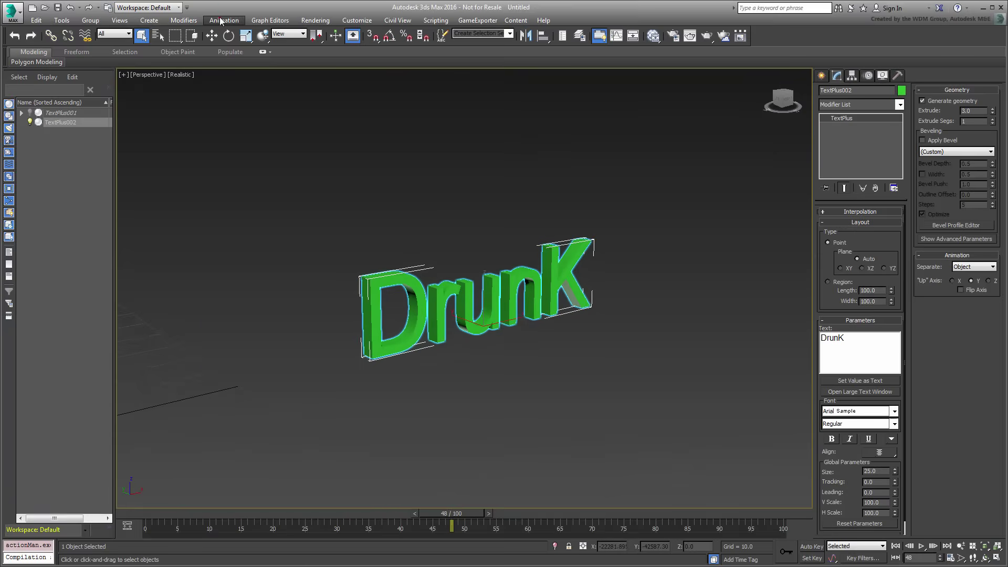
- Load the Drunk animation preset onto the DrunK text
{"action": "left_click", "coordinate": [224, 20]}
{"action": "mouse_move", "coordinate": [294, 373]}
{"action": "left_click", "coordinate": [399, 372]}
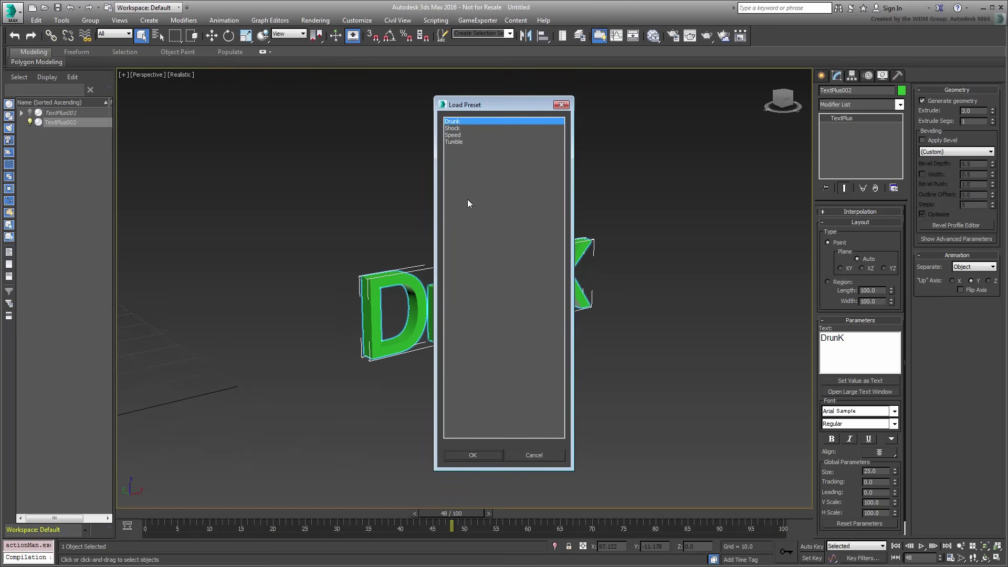
{"action": "left_click", "coordinate": [472, 455]}
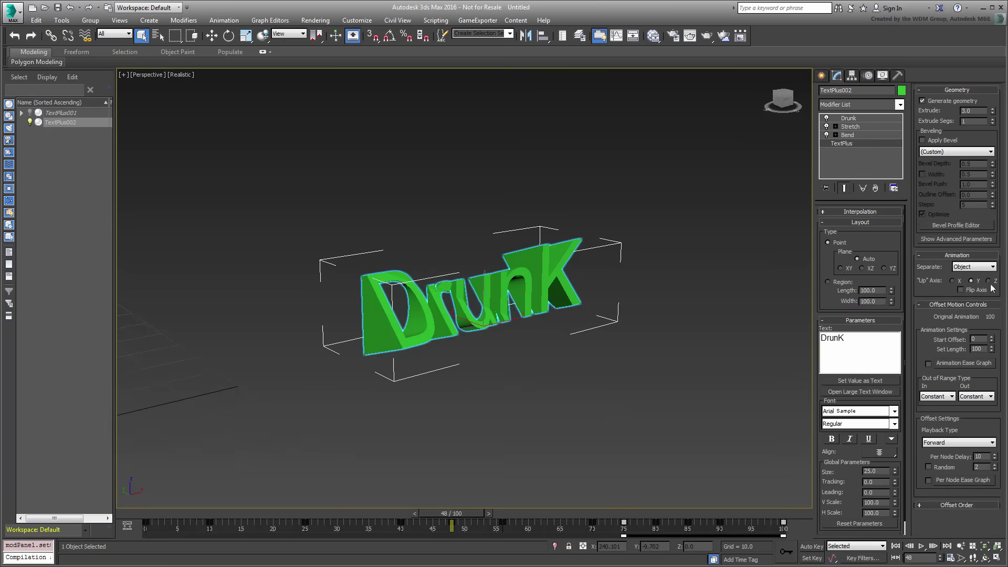
- Set Up Axis to Z and separate the animation by Character
{"action": "left_click", "coordinate": [989, 281]}
{"action": "left_click", "coordinate": [986, 267]}
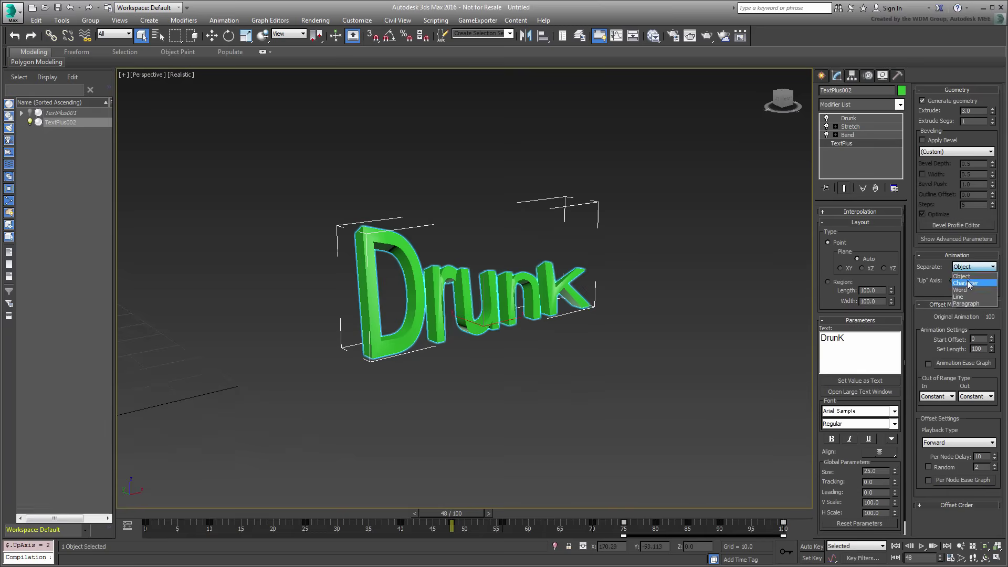
{"action": "left_click", "coordinate": [970, 282]}
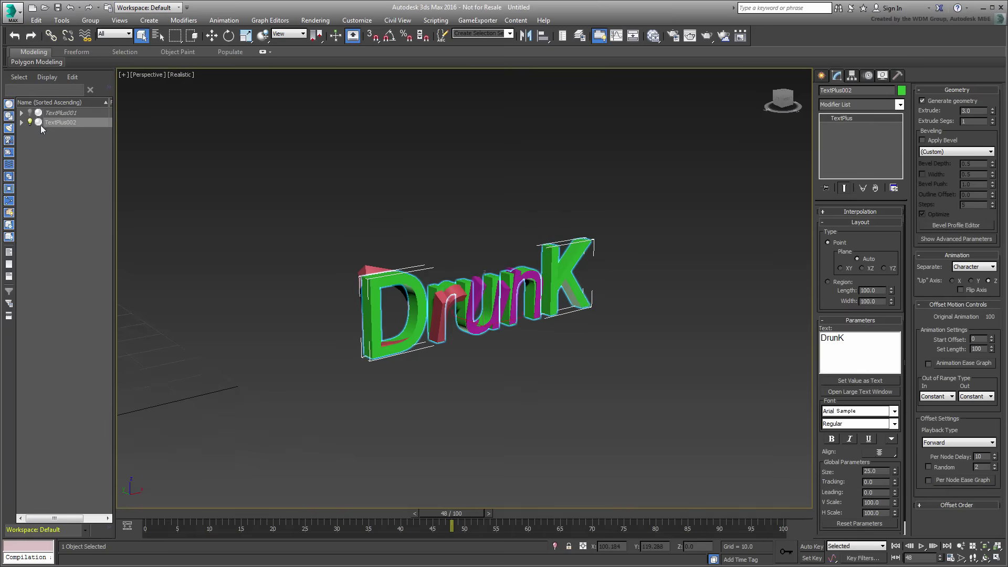
- For the letter u, enable Random offset and set both range types to Relative Repeat
{"action": "left_click", "coordinate": [500, 294]}
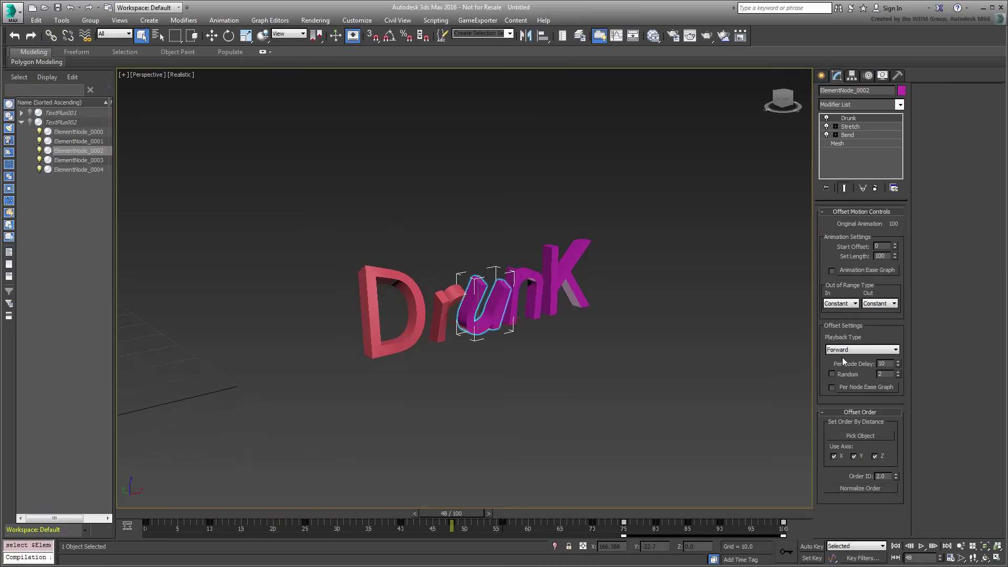
{"action": "left_click", "coordinate": [844, 375]}
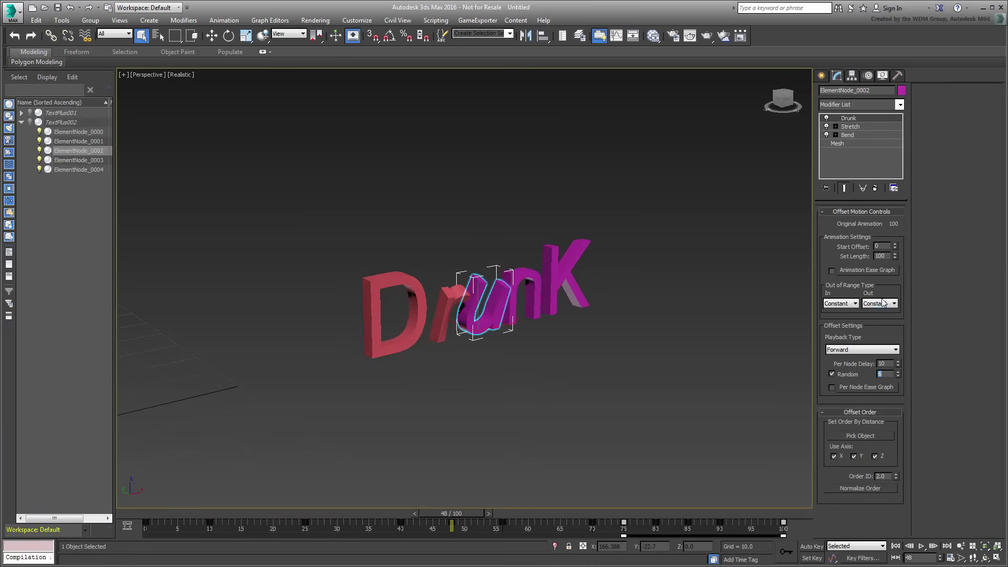
{"action": "left_click", "coordinate": [840, 303]}
{"action": "left_click", "coordinate": [840, 354]}
{"action": "left_click", "coordinate": [879, 304]}
{"action": "left_click", "coordinate": [880, 353]}
- Set the animation length to 60 frames and play it back, stopping at frame 34
{"action": "left_click", "coordinate": [921, 546]}
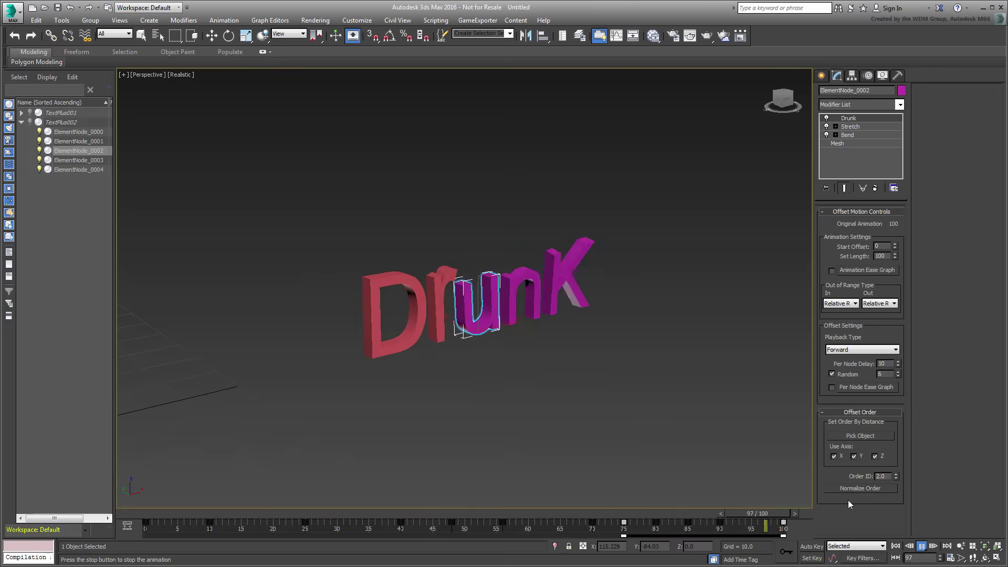
{"action": "type", "text": "60"}
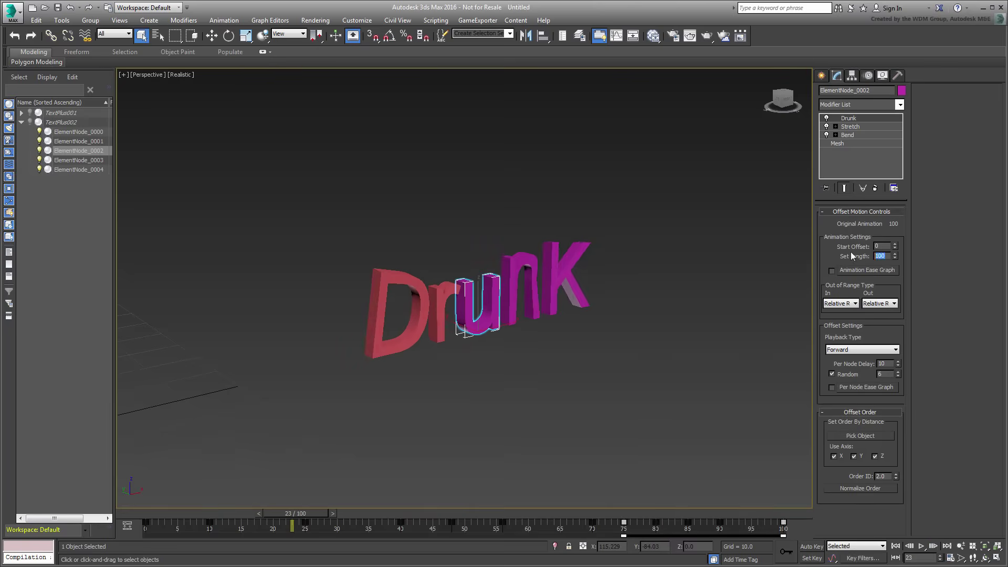
{"action": "key", "text": "Return"}
{"action": "left_click", "coordinate": [921, 546]}
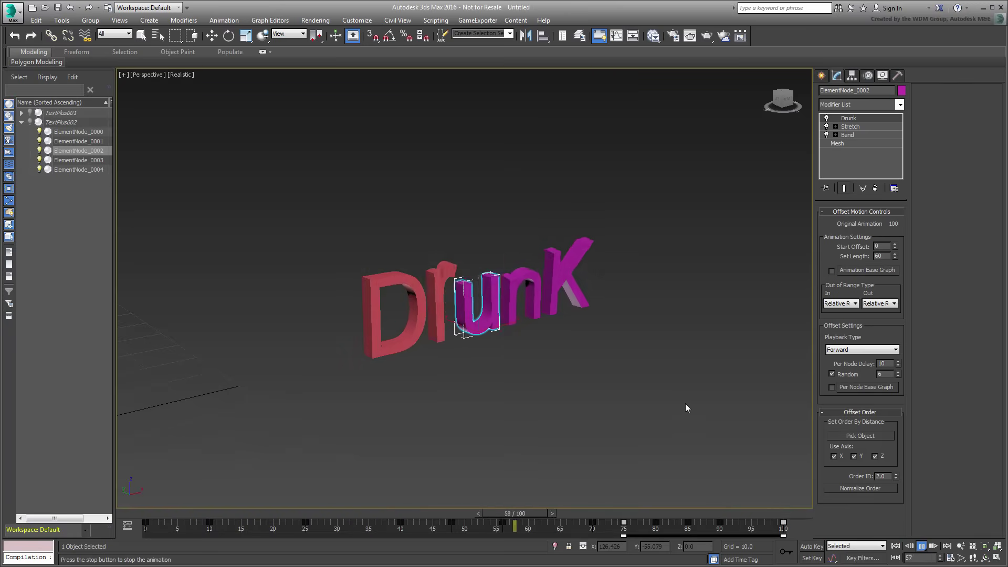
{"action": "left_click", "coordinate": [922, 545]}
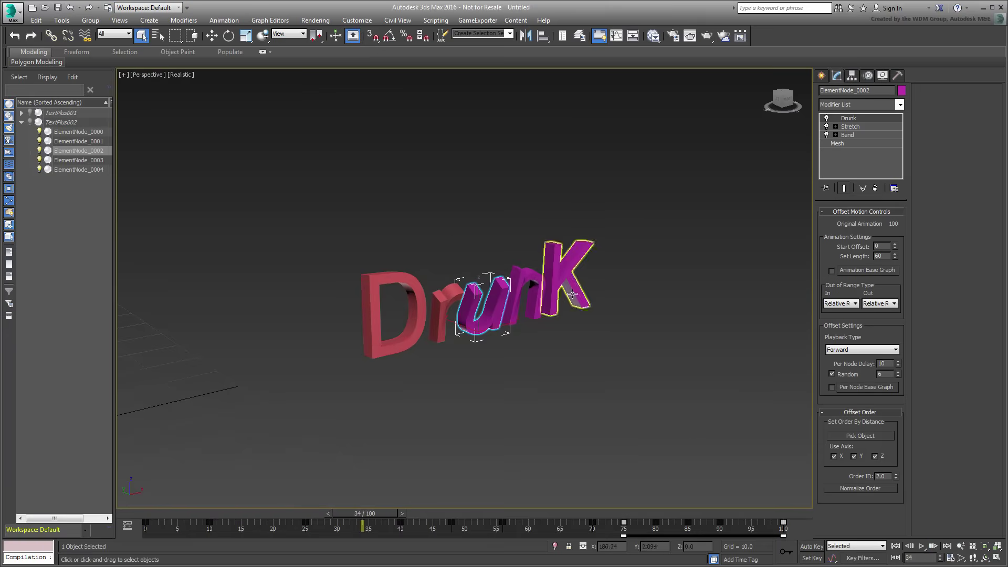
- Reset to an empty scene without saving and maximize the Front viewport
{"action": "left_click", "coordinate": [11, 16]}
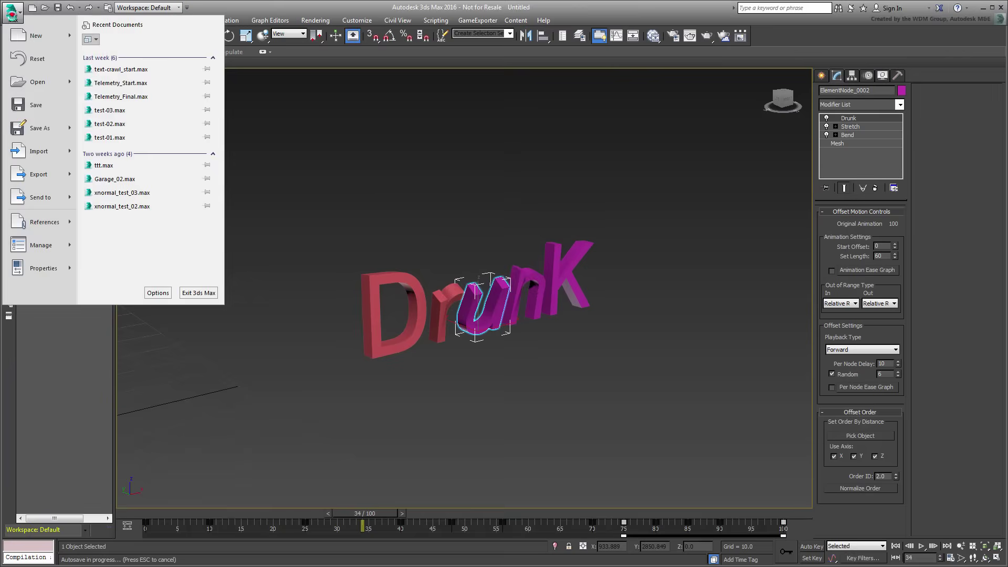
{"action": "left_click", "coordinate": [26, 60]}
{"action": "left_click", "coordinate": [488, 306]}
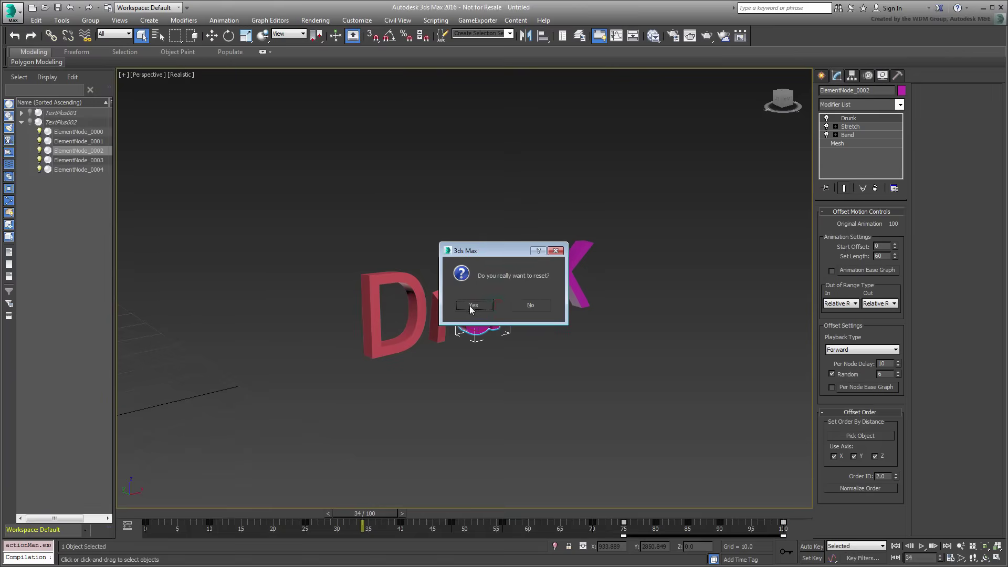
{"action": "left_click", "coordinate": [472, 306]}
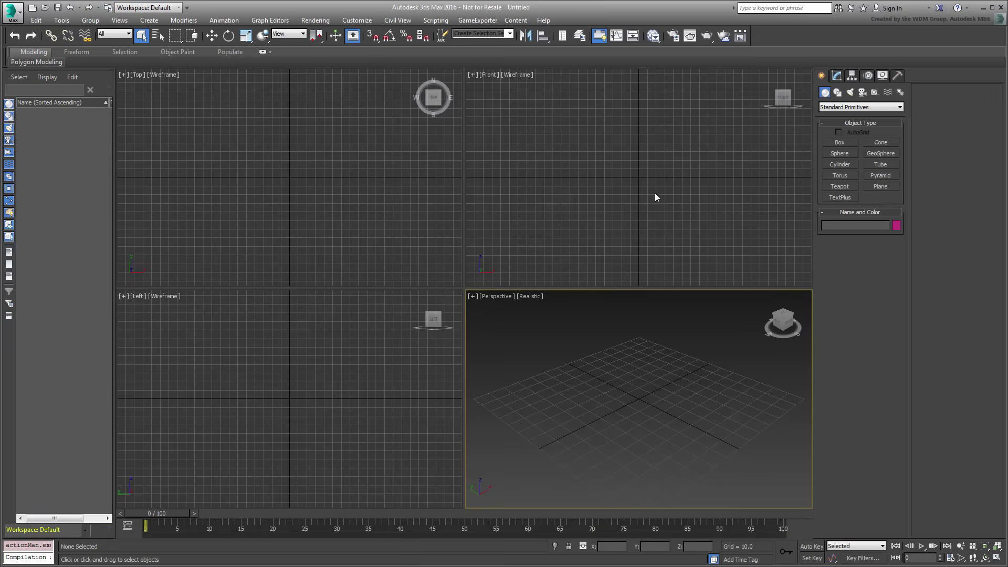
{"action": "left_click", "coordinate": [655, 193]}
{"action": "key", "text": "alt+w"}
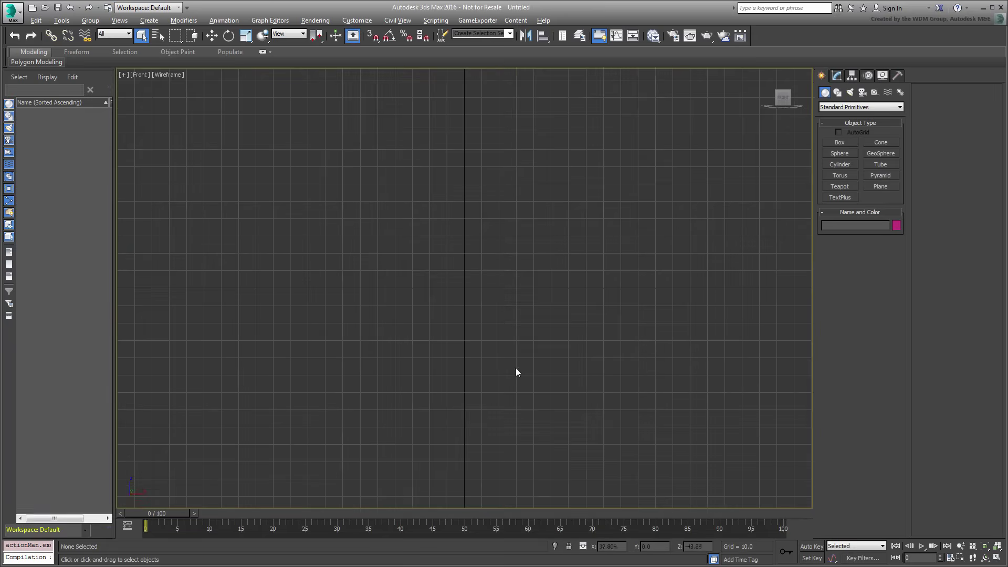
- Create a TextPlus title 'Tippoweego Falls Motor Speedway', extruded 3.0 with bevel applied
{"action": "left_click", "coordinate": [832, 197]}
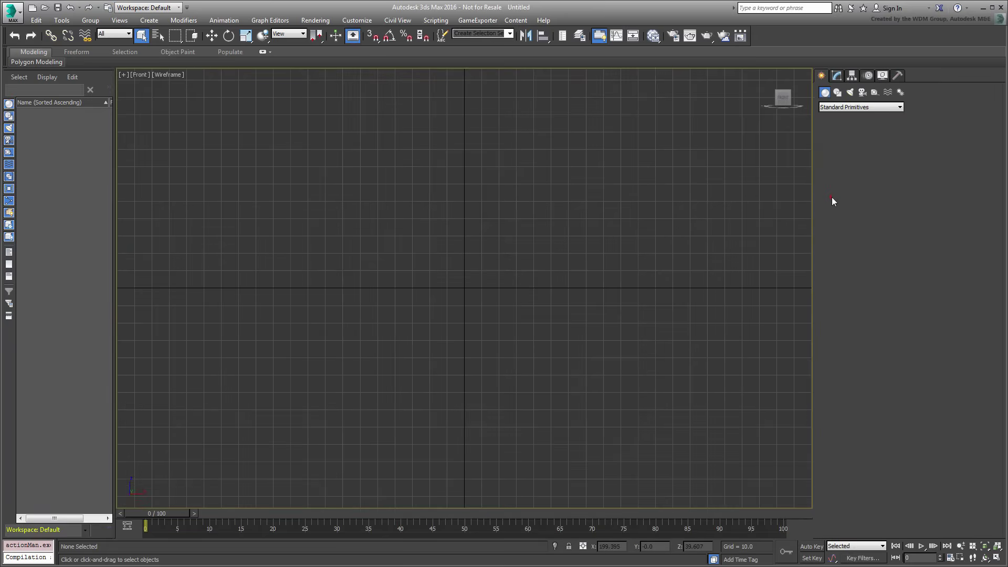
{"action": "left_click", "coordinate": [463, 285]}
{"action": "left_click", "coordinate": [837, 75]}
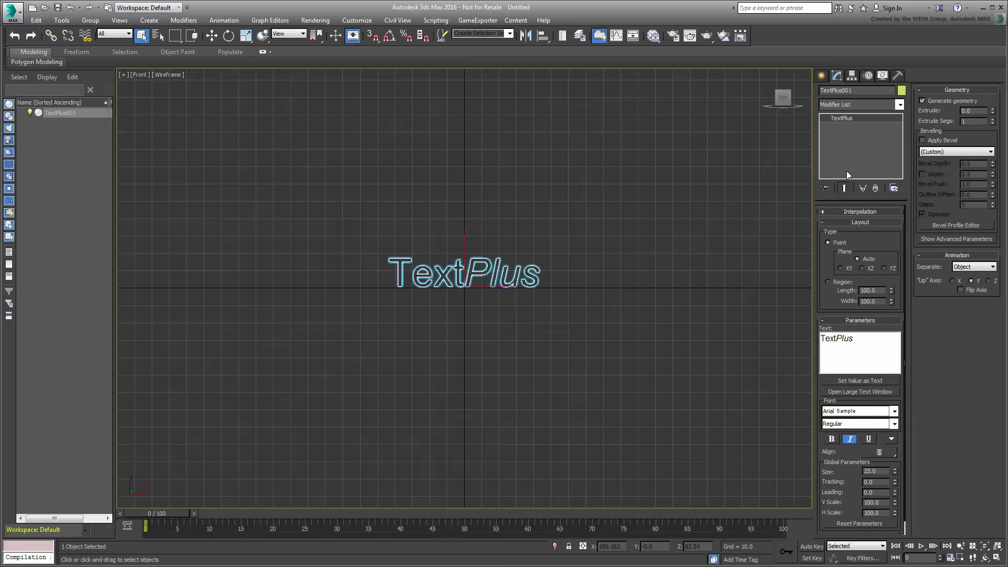
{"action": "double_click", "coordinate": [871, 341]}
{"action": "type", "text": "Ti"}
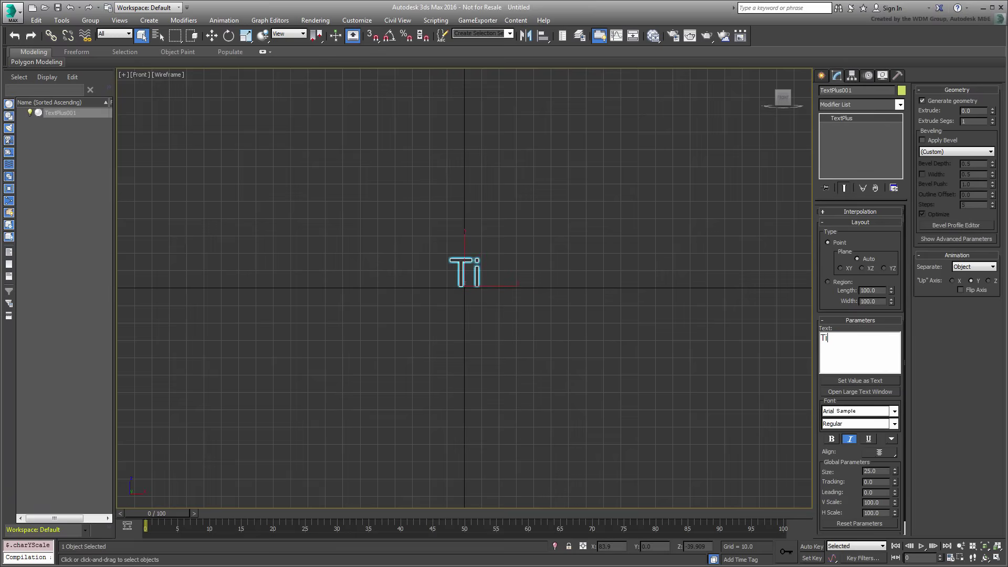
{"action": "type", "text": "ppoweego Falls "}
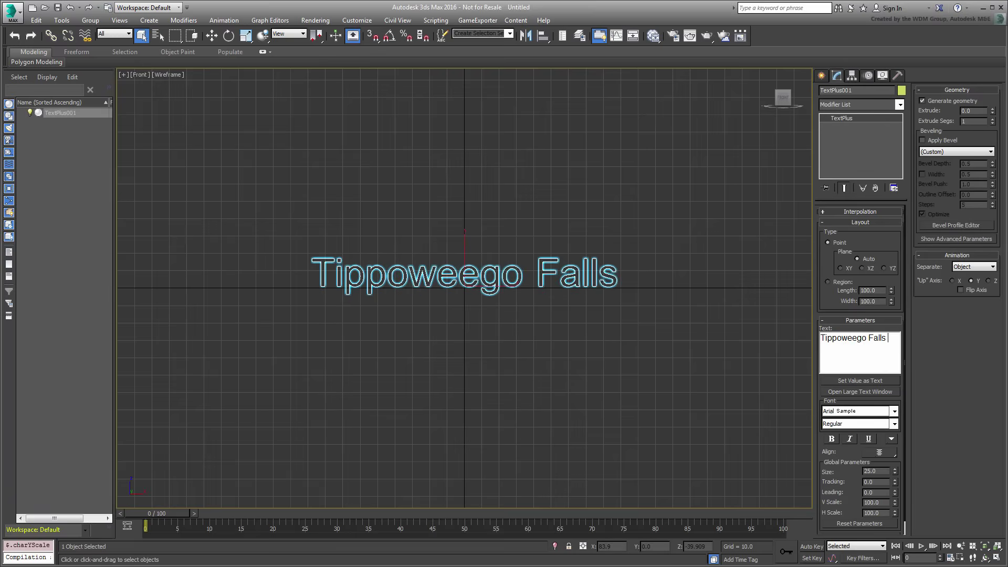
{"action": "type", "text": "Mo tor Speedway"}
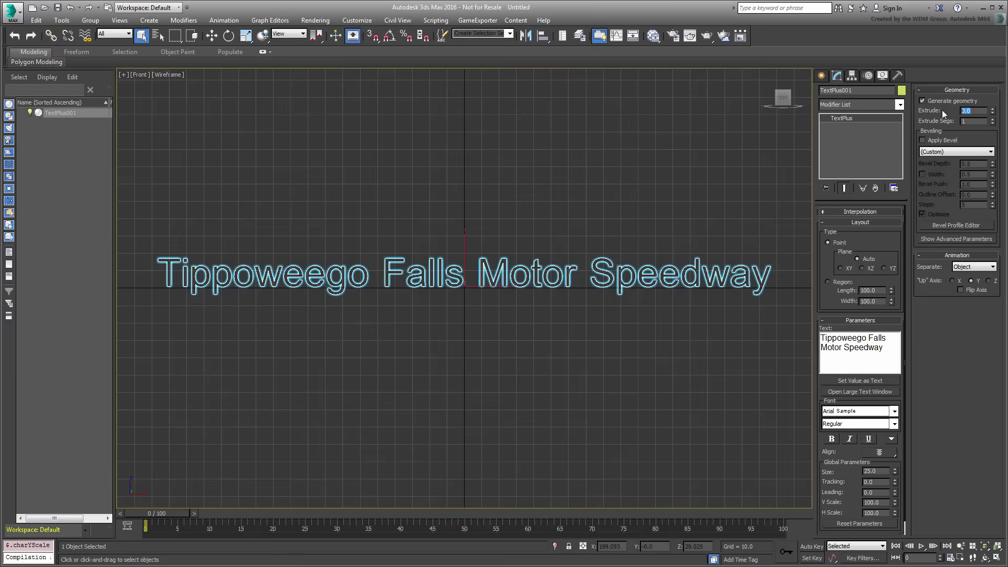
{"action": "type", "text": "3"}
{"action": "key", "text": "Return"}
{"action": "left_click", "coordinate": [922, 140]}
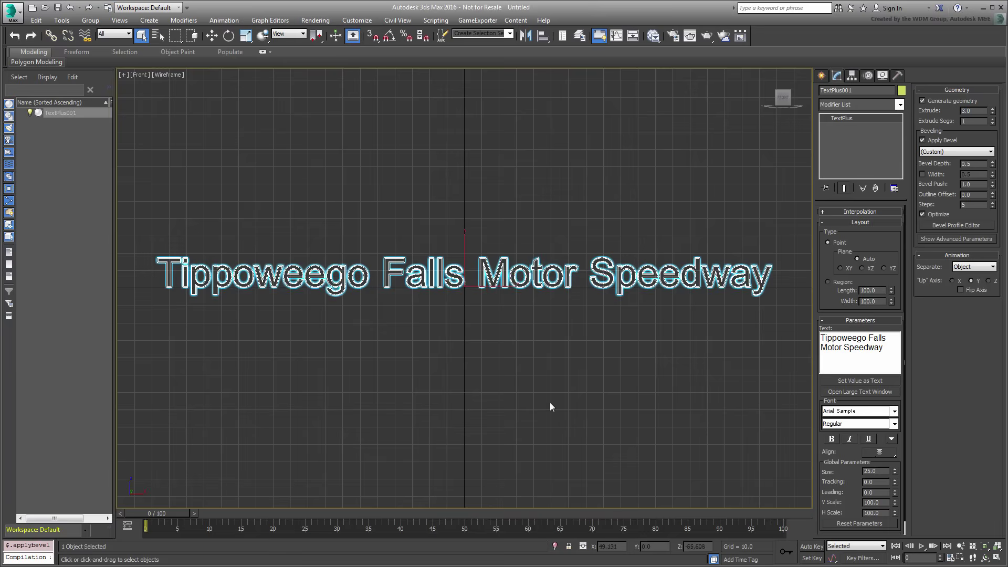
- Assign a Standard material with a yellow Diffuse colour to the title, shown with realistic shading
{"action": "left_click", "coordinate": [653, 36]}
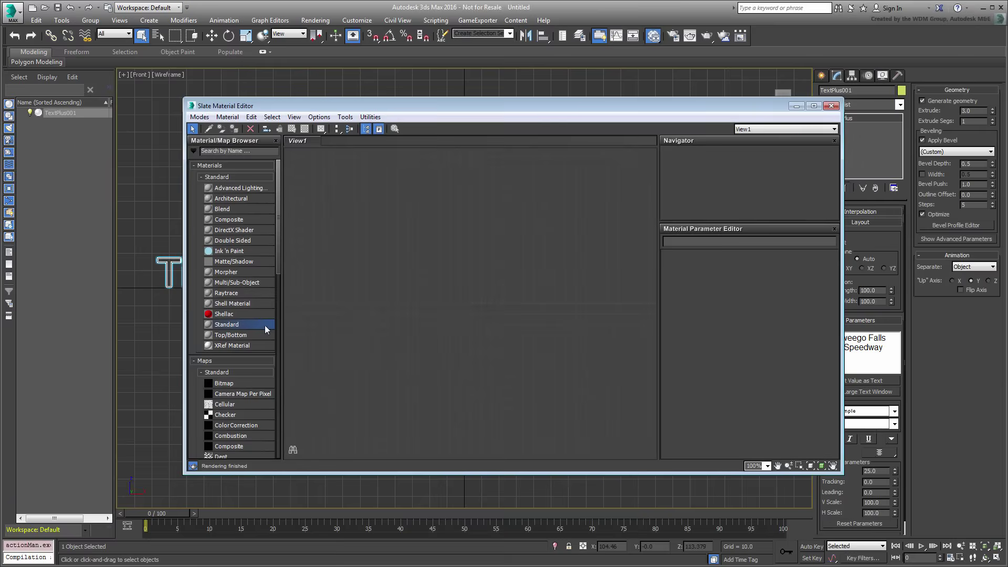
{"action": "left_click_drag", "start_coordinate": [265, 325], "coordinate": [490, 253]}
{"action": "double_click", "coordinate": [489, 253]}
{"action": "left_click", "coordinate": [706, 323]}
{"action": "left_click_drag", "start_coordinate": [226, 115], "coordinate": [226, 79]}
{"action": "left_click", "coordinate": [389, 157]}
{"action": "left_click_drag", "start_coordinate": [529, 310], "coordinate": [166, 260]}
{"action": "key", "text": "F3"}
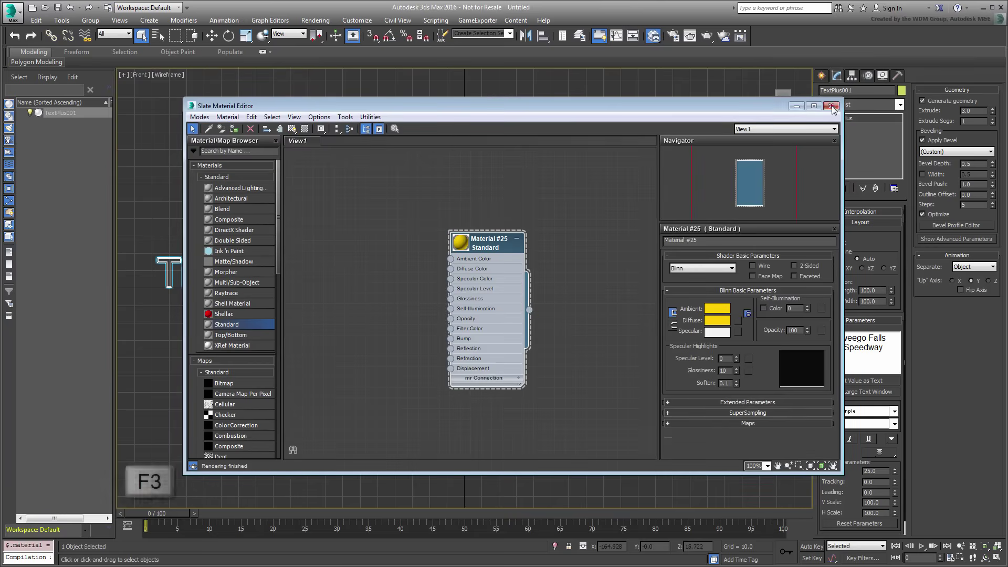
{"action": "left_click", "coordinate": [830, 105]}
{"action": "middle_click_drag", "start_coordinate": [537, 346], "coordinate": [537, 356]}
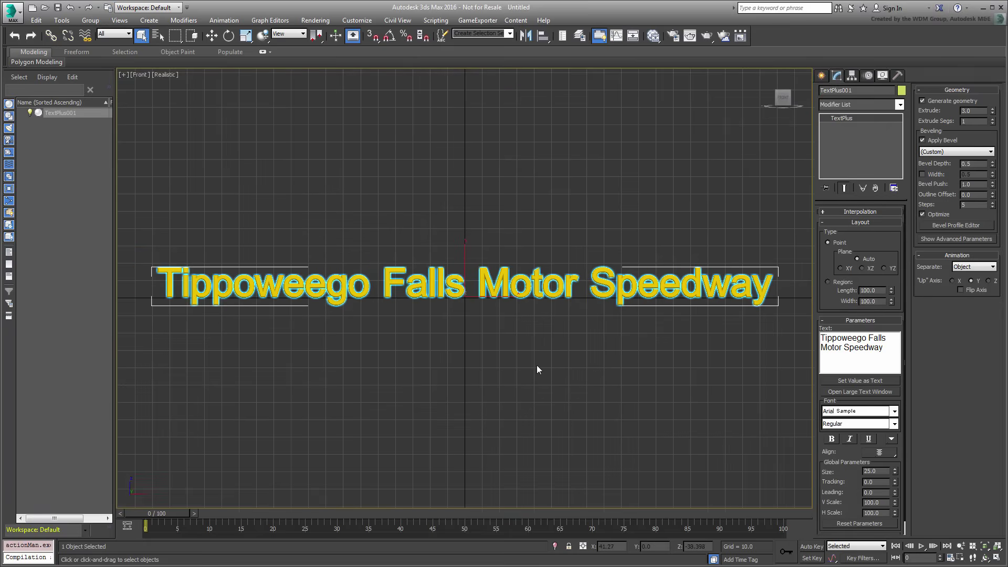
- Load the Speed animation preset onto the title
{"action": "left_click", "coordinate": [225, 20]}
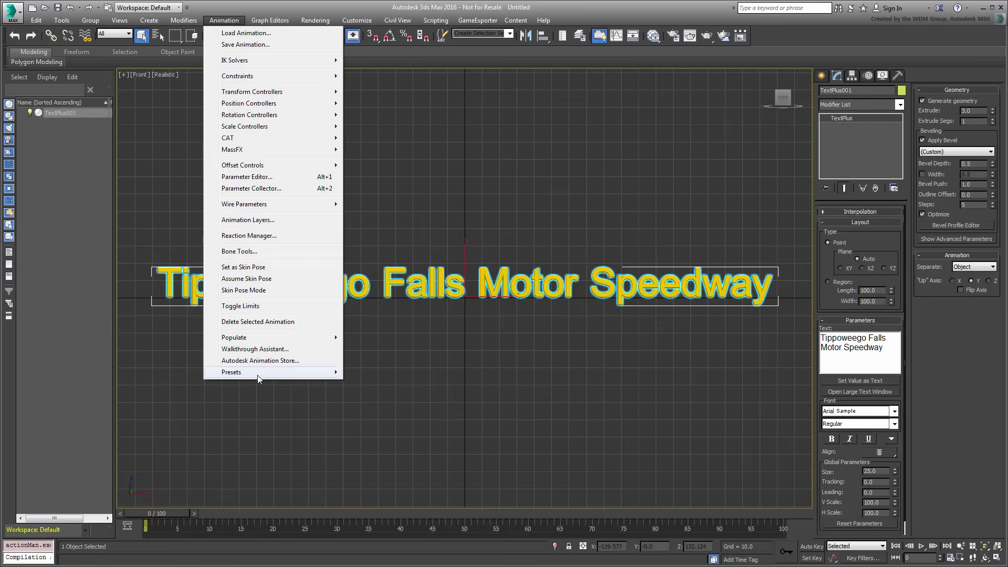
{"action": "mouse_move", "coordinate": [242, 374]}
{"action": "left_click", "coordinate": [373, 373]}
{"action": "left_click", "coordinate": [458, 135]}
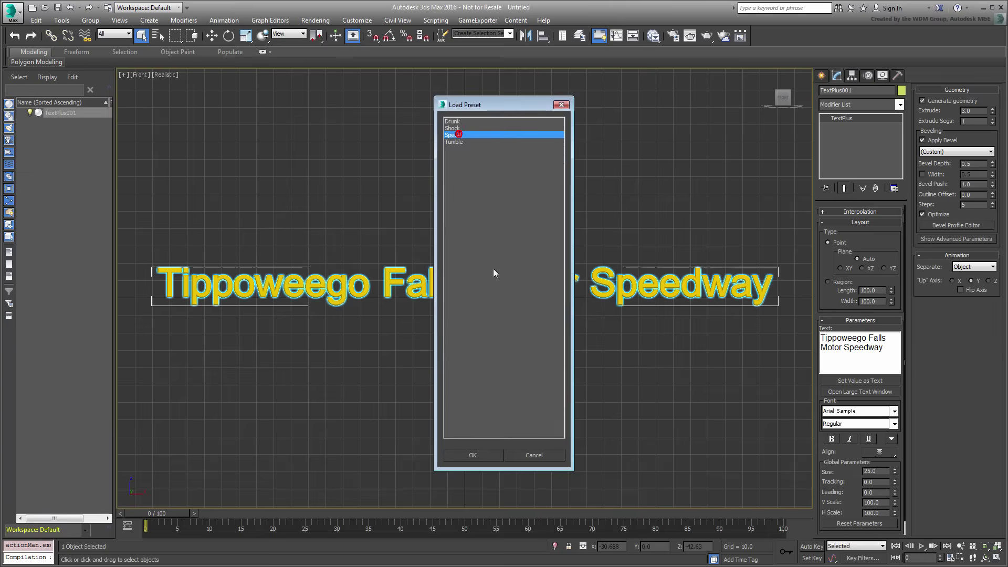
{"action": "left_click", "coordinate": [473, 455]}
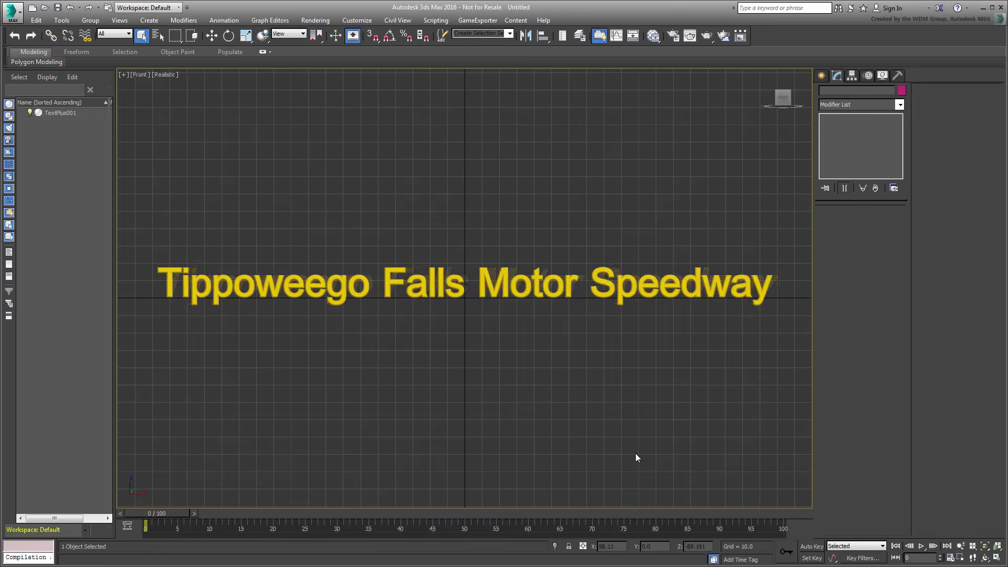
{"action": "left_click_drag", "start_coordinate": [175, 509], "coordinate": [108, 520]}
{"action": "left_click", "coordinate": [368, 403]}
{"action": "scroll", "coordinate": [389, 399], "scroll_direction": "down", "scroll_amount": 5}
{"action": "scroll", "coordinate": [390, 404], "scroll_direction": "up", "scroll_amount": 2}
{"action": "middle_click_drag", "start_coordinate": [390, 403], "coordinate": [446, 418]}
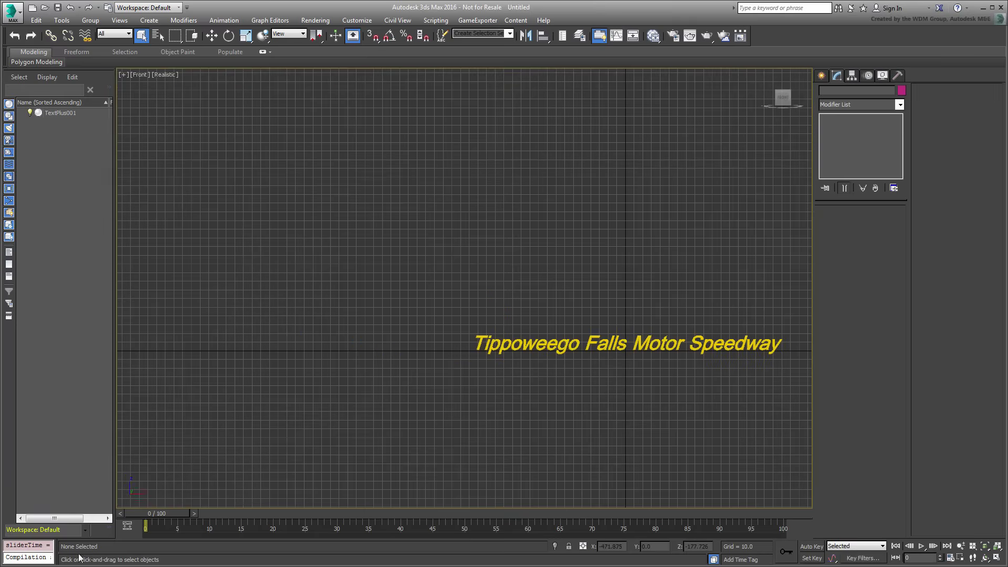
{"action": "left_click_drag", "start_coordinate": [159, 515], "coordinate": [298, 516]}
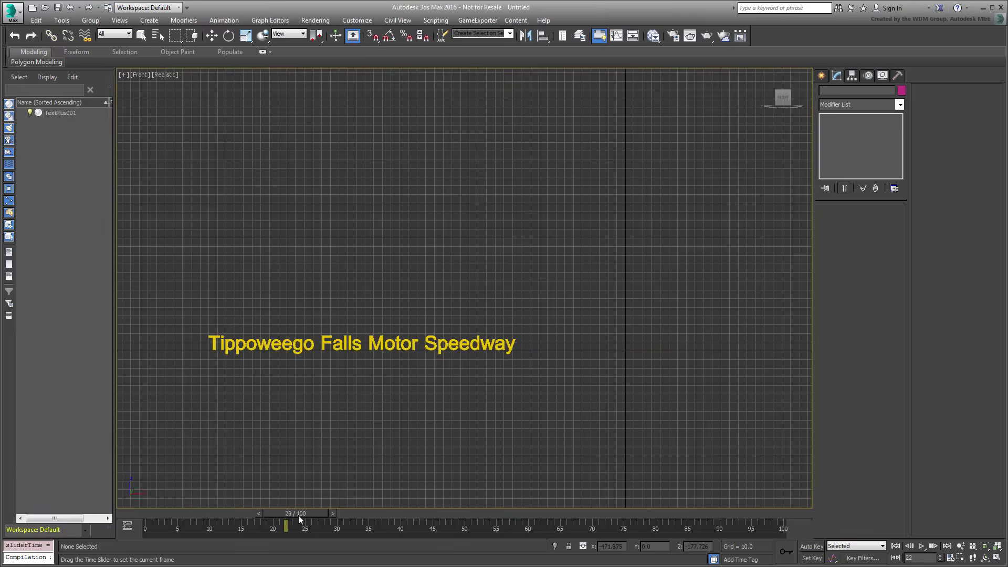
{"action": "left_click_drag", "start_coordinate": [212, 515], "coordinate": [94, 520]}
{"action": "left_click", "coordinate": [921, 546]}
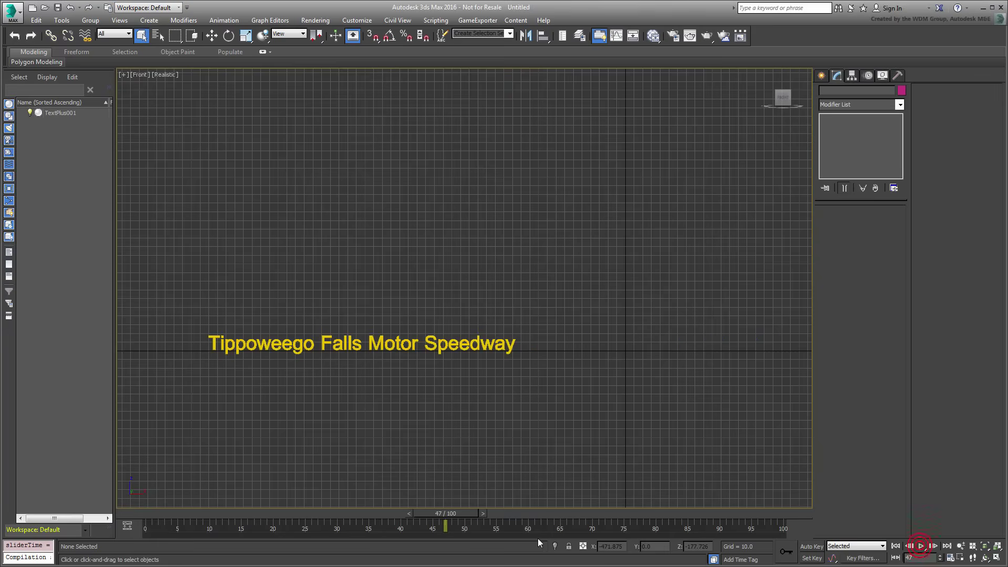
{"action": "left_click_drag", "start_coordinate": [457, 515], "coordinate": [137, 512]}
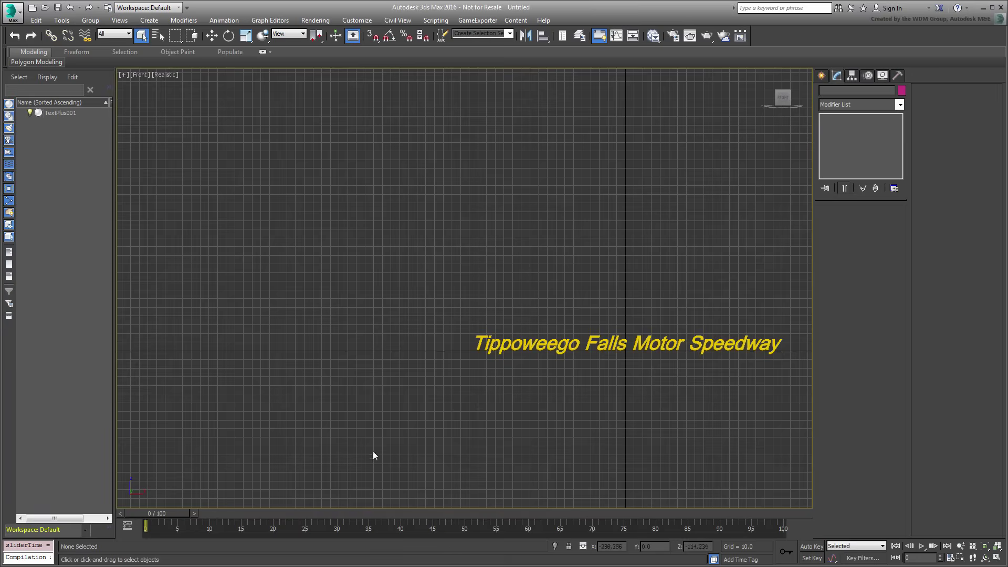
- Wrap the title onto two lines, Tippoweego Falls above Motor Speedway, and preview frames 0-16
{"action": "left_click", "coordinate": [516, 348]}
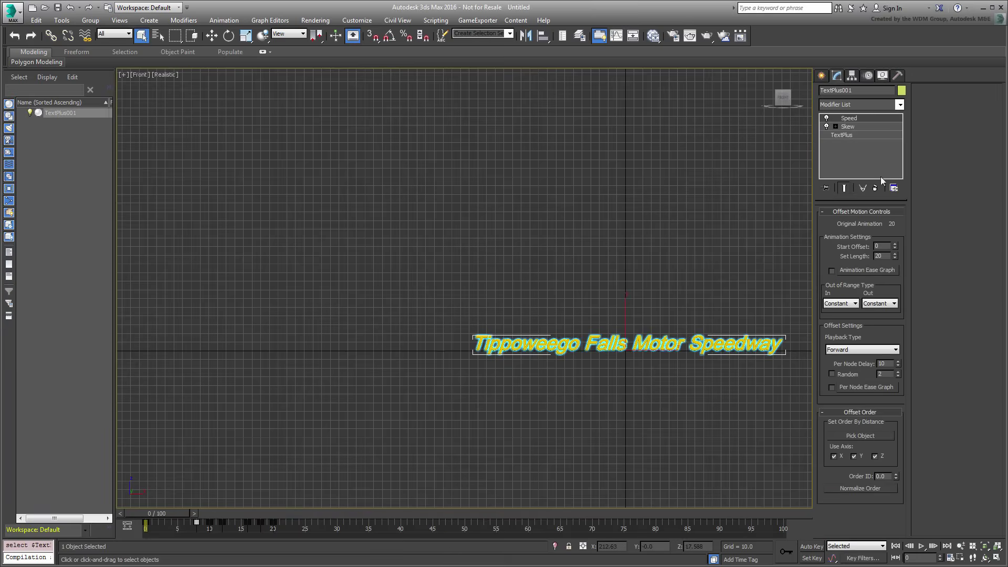
{"action": "left_click", "coordinate": [863, 135]}
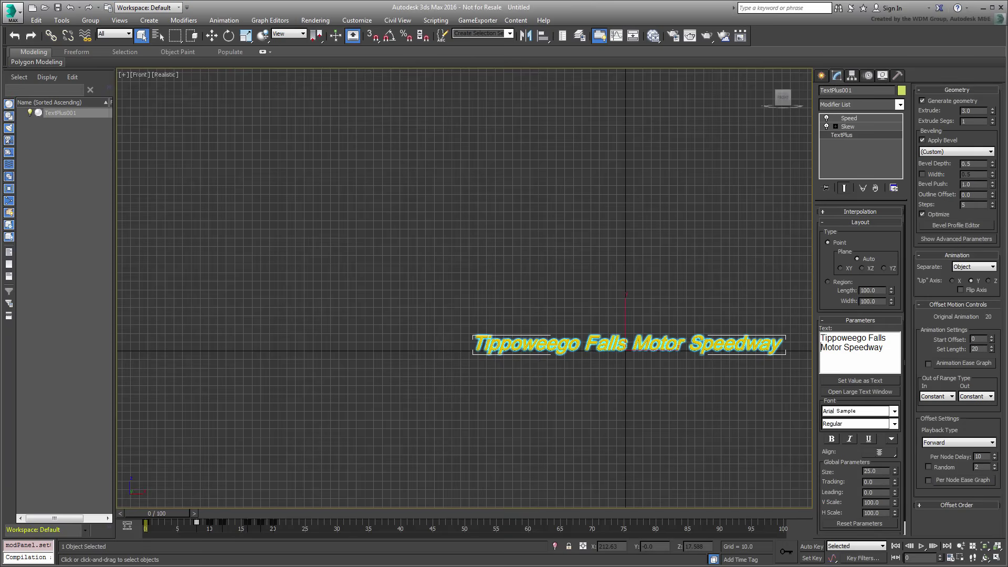
{"action": "left_click", "coordinate": [839, 374]}
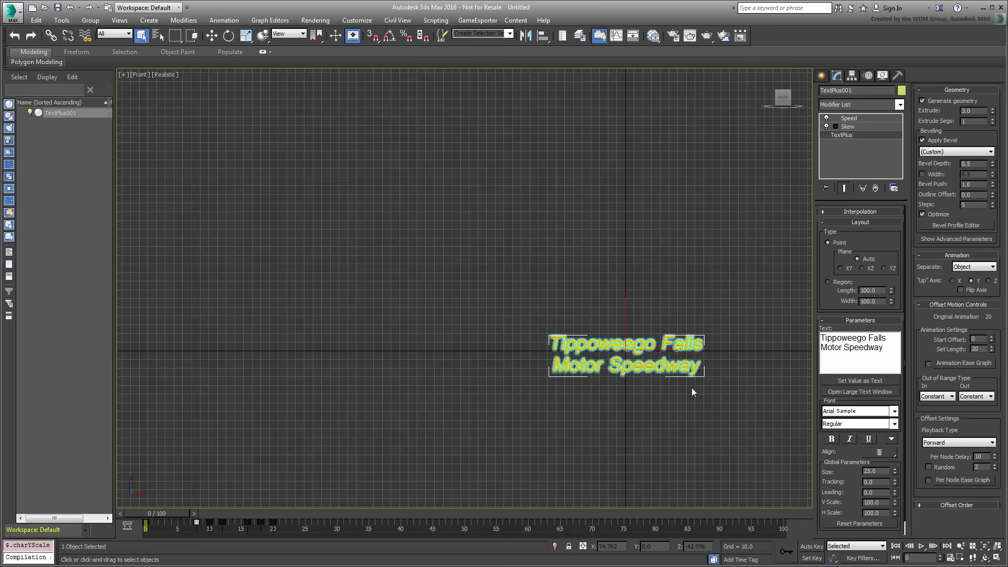
{"action": "scroll", "coordinate": [620, 365], "scroll_direction": "up", "scroll_amount": 2}
{"action": "middle_click_drag", "start_coordinate": [549, 385], "coordinate": [557, 361]}
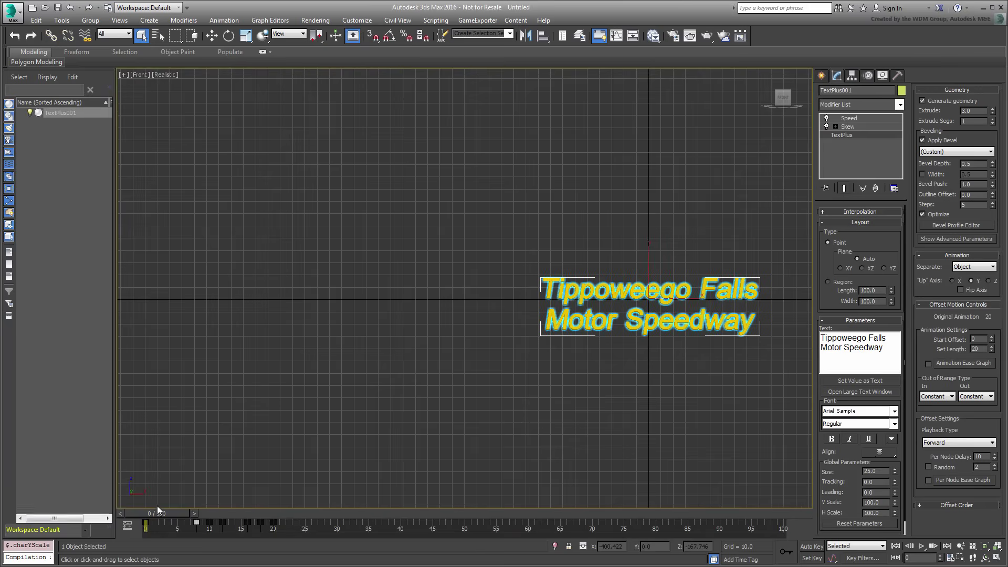
{"action": "left_click_drag", "start_coordinate": [157, 510], "coordinate": [331, 521]}
{"action": "left_click_drag", "start_coordinate": [406, 522], "coordinate": [145, 524]}
- Separate the Speed animation by Character, list the element nodes, and scrub to preview
{"action": "left_click", "coordinate": [993, 267]}
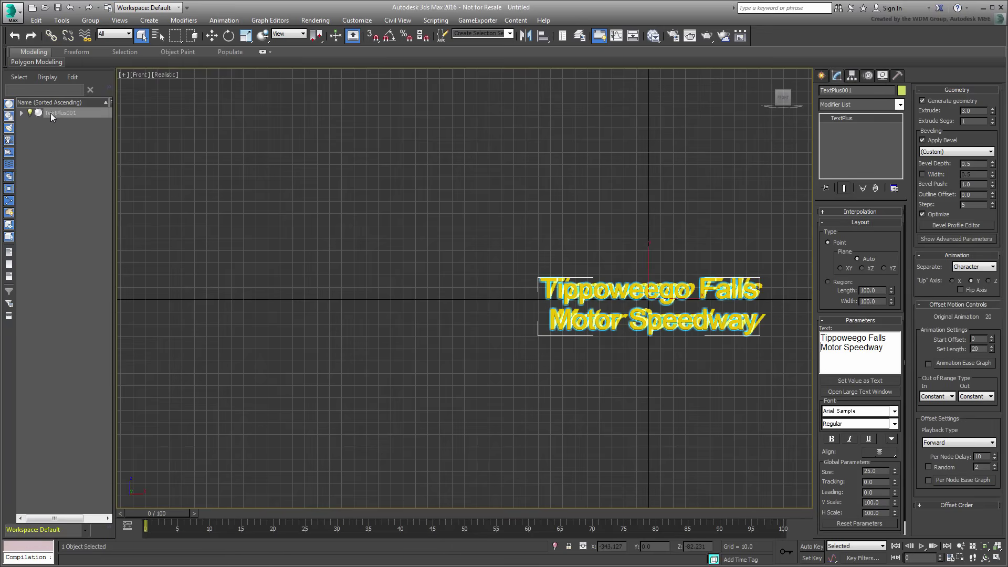
{"action": "left_click", "coordinate": [21, 113]}
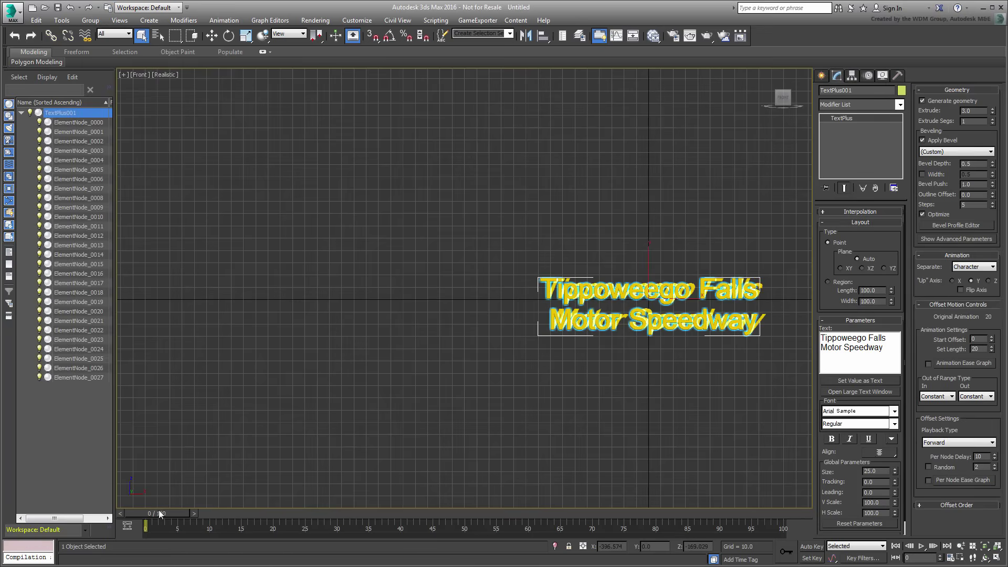
{"action": "left_click_drag", "start_coordinate": [160, 513], "coordinate": [102, 509]}
{"action": "key", "text": "q"}
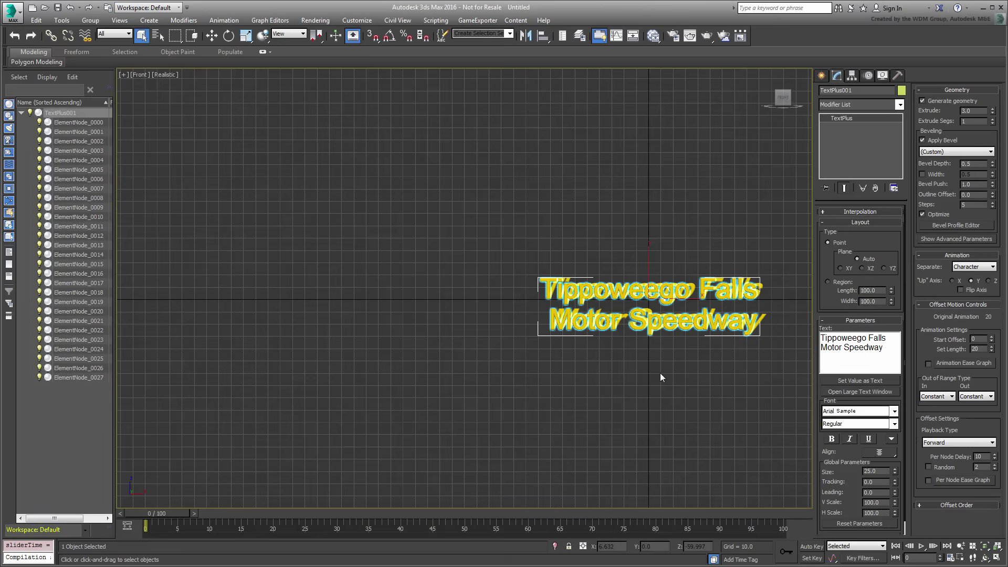
- Change the separation to Word, giving four word elements, and preview the animation
{"action": "left_click", "coordinate": [985, 268]}
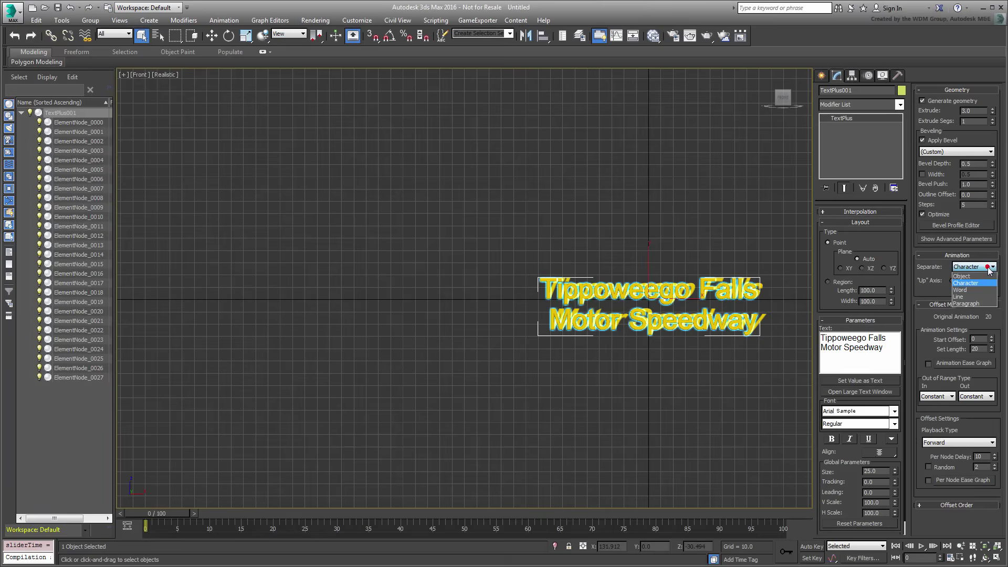
{"action": "left_click", "coordinate": [962, 293]}
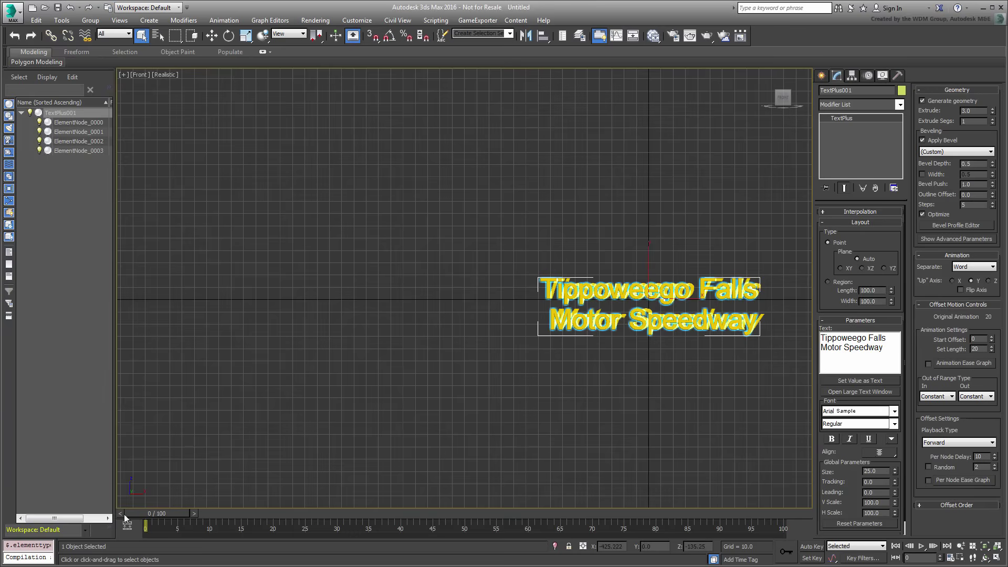
{"action": "left_click_drag", "start_coordinate": [126, 518], "coordinate": [276, 508]}
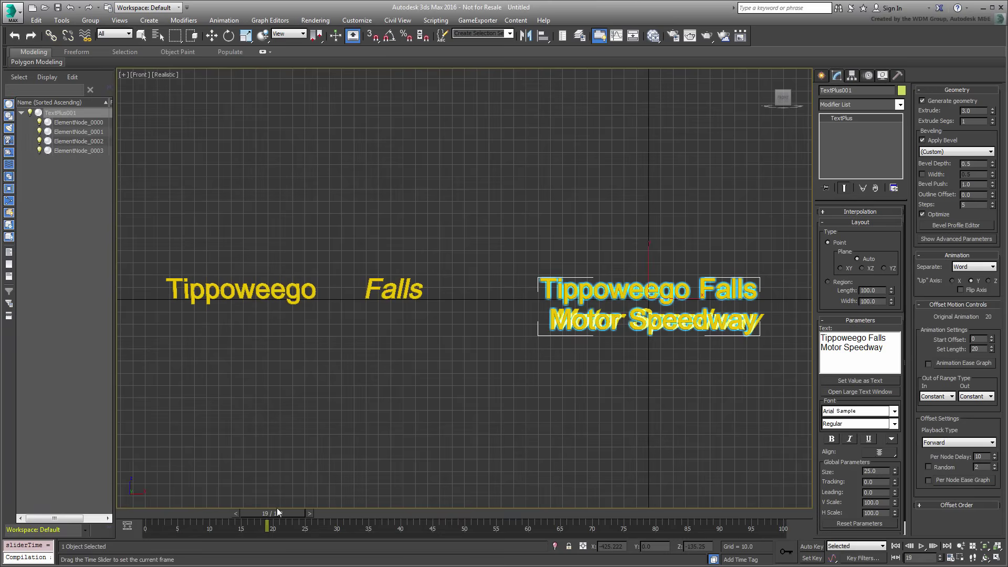
{"action": "key", "text": "q"}
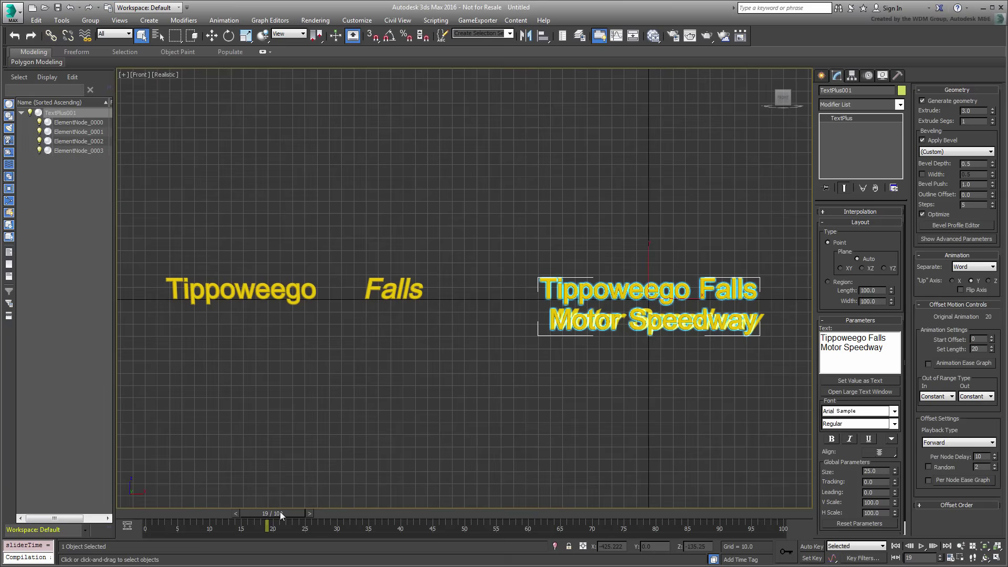
- Set the TextPlus Speed animation's Separate option to Line and scrub to frame 27 to preview it
{"action": "left_click_drag", "start_coordinate": [279, 511], "coordinate": [320, 517]}
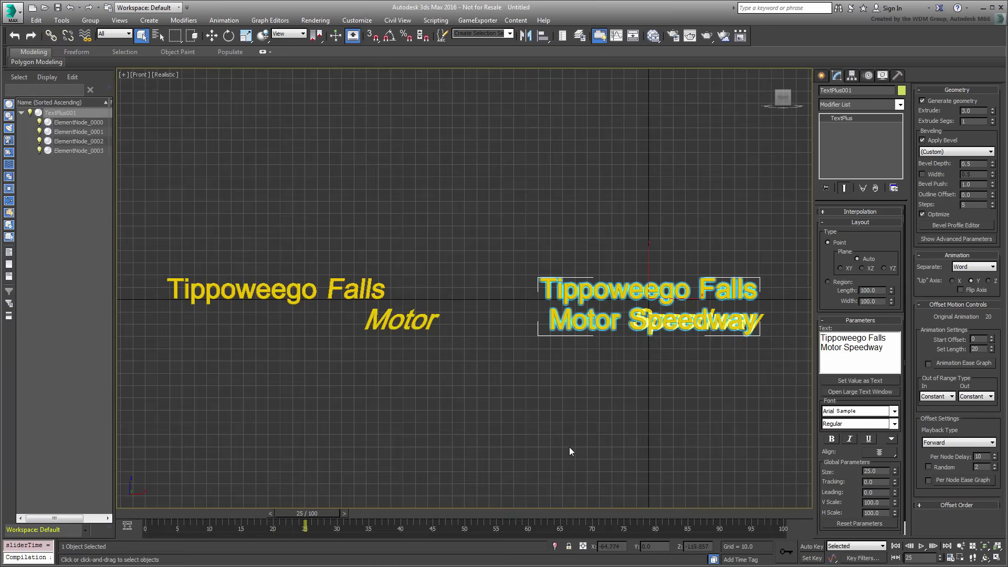
{"action": "left_click", "coordinate": [982, 267]}
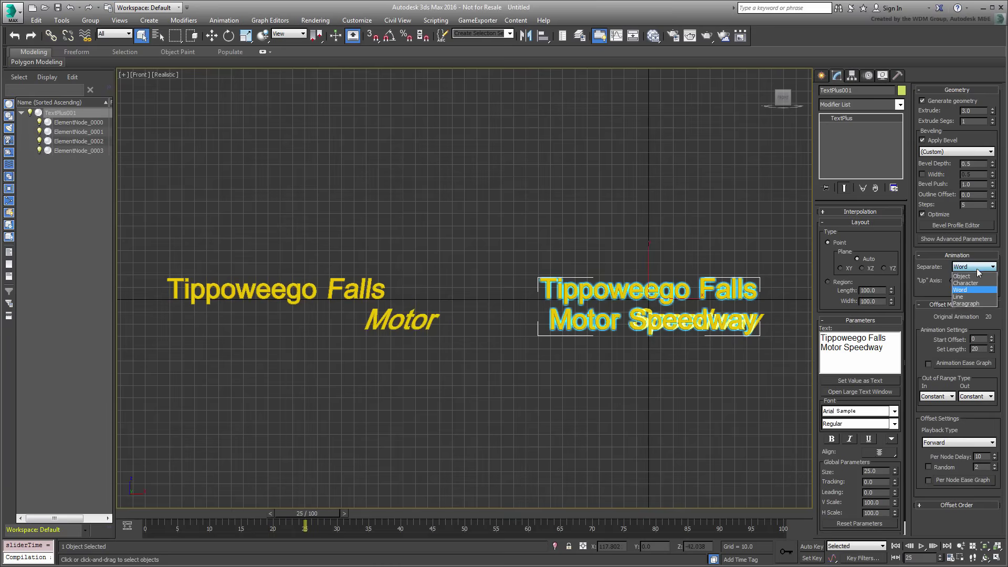
{"action": "left_click", "coordinate": [965, 296]}
{"action": "left_click", "coordinate": [964, 296]}
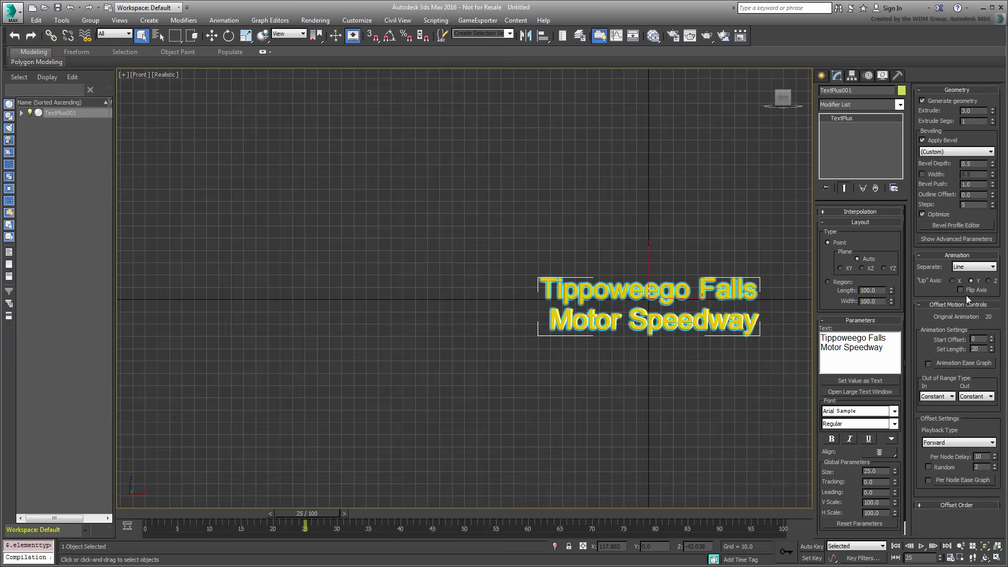
{"action": "left_click_drag", "start_coordinate": [316, 515], "coordinate": [128, 510]}
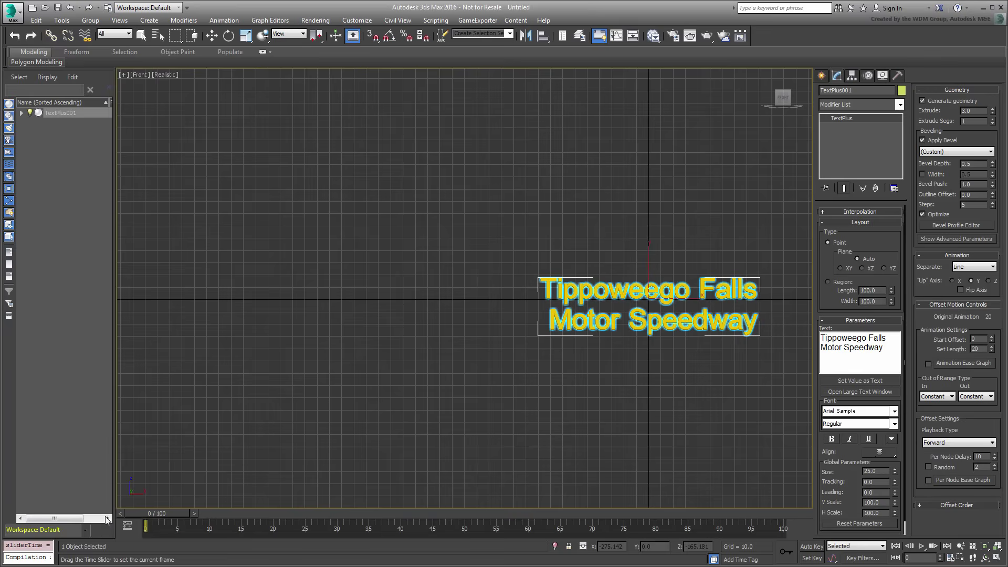
{"action": "key", "text": "q"}
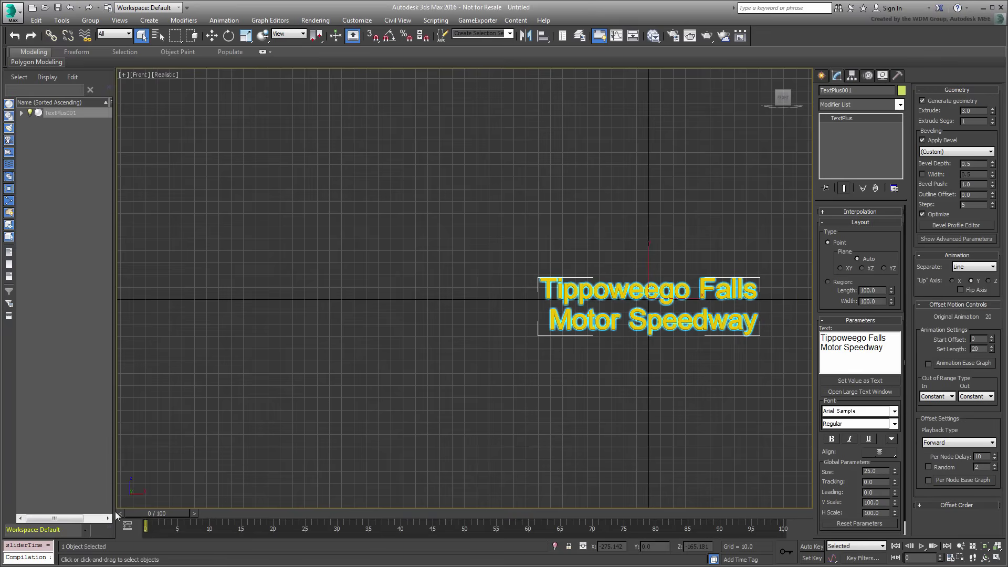
{"action": "left_click", "coordinate": [975, 266]}
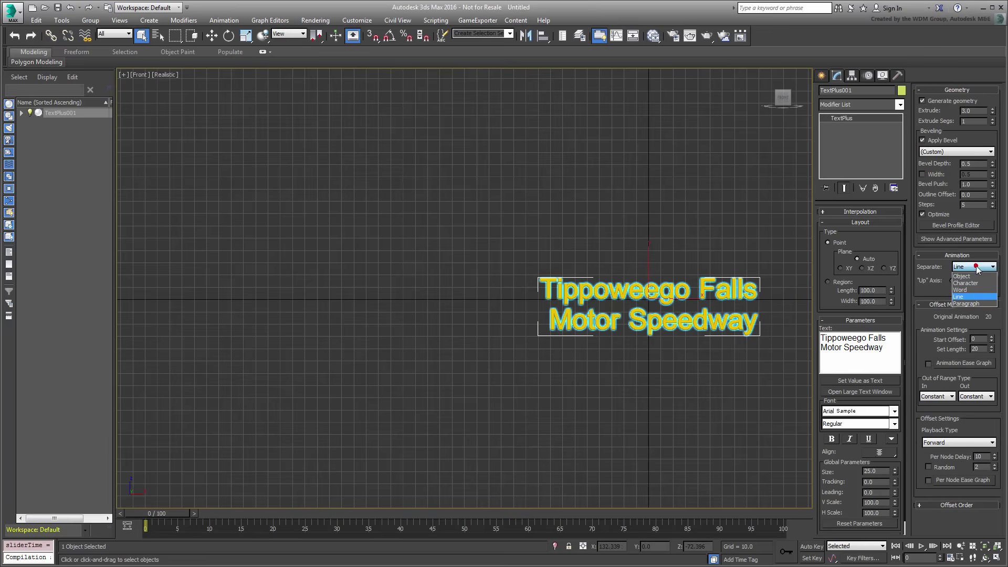
{"action": "left_click", "coordinate": [968, 297]}
{"action": "left_click_drag", "start_coordinate": [163, 519], "coordinate": [109, 546]}
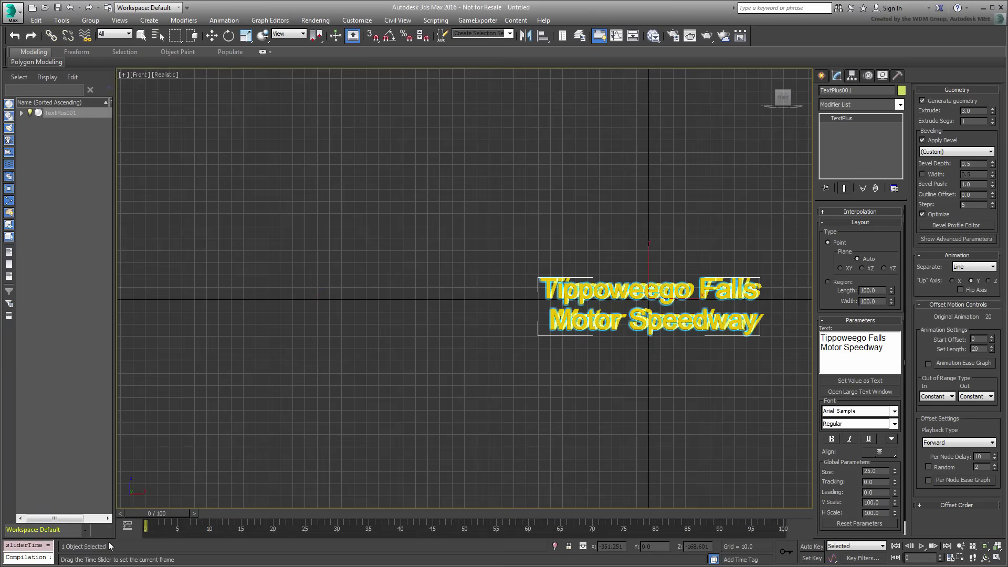
{"action": "key", "text": "q"}
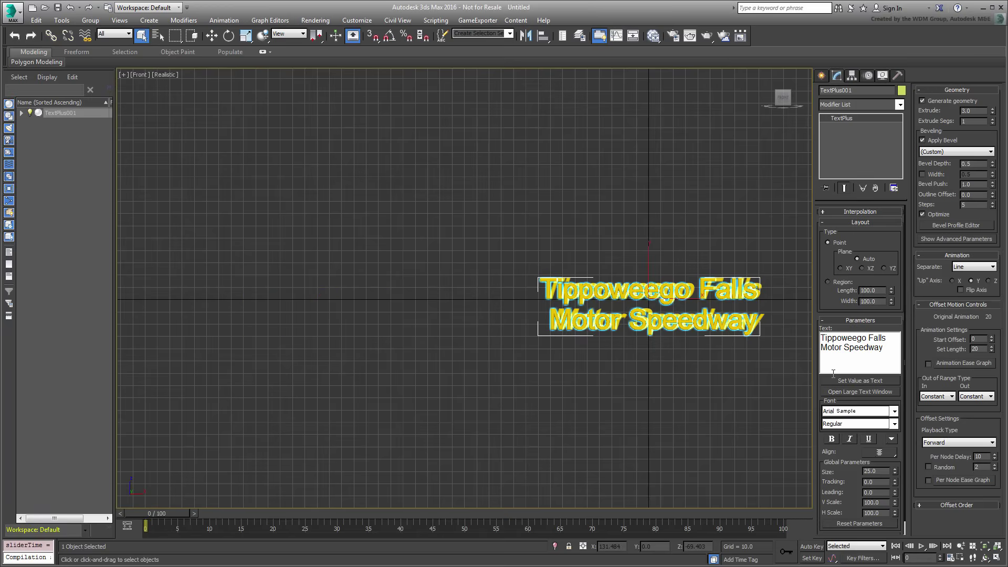
{"action": "left_click", "coordinate": [974, 267]}
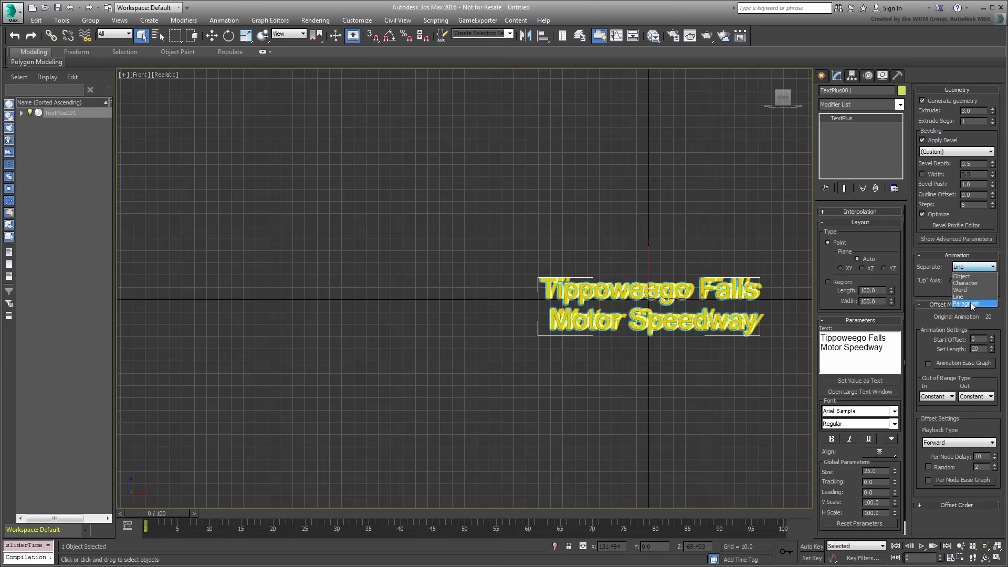
{"action": "left_click", "coordinate": [969, 301]}
{"action": "mouse_move", "coordinate": [166, 512]}
{"action": "left_mouse_down"}
{"action": "mouse_move", "coordinate": [416, 514]}
{"action": "mouse_move", "coordinate": [145, 513]}
{"action": "left_mouse_up"}
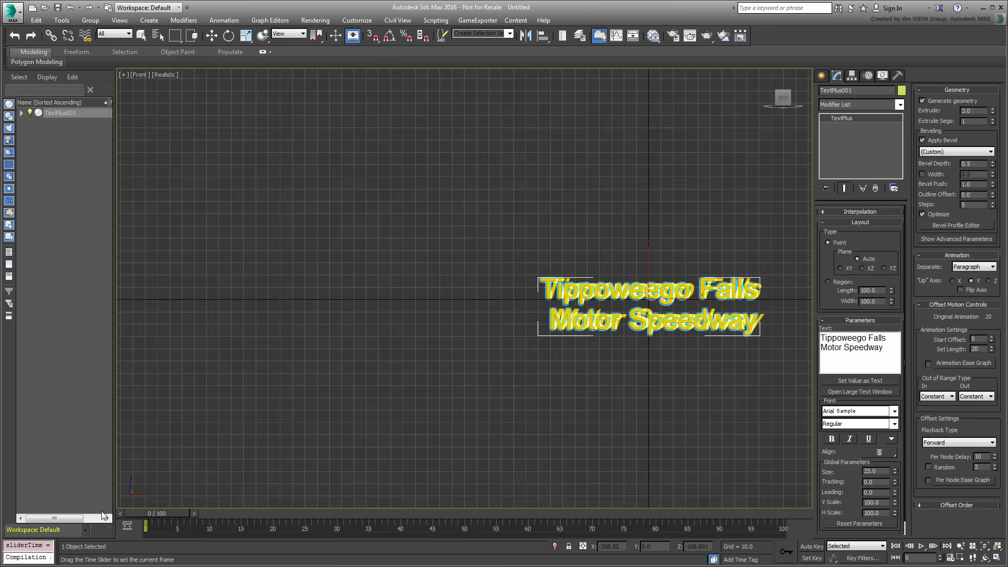
{"action": "left_click", "coordinate": [981, 267]}
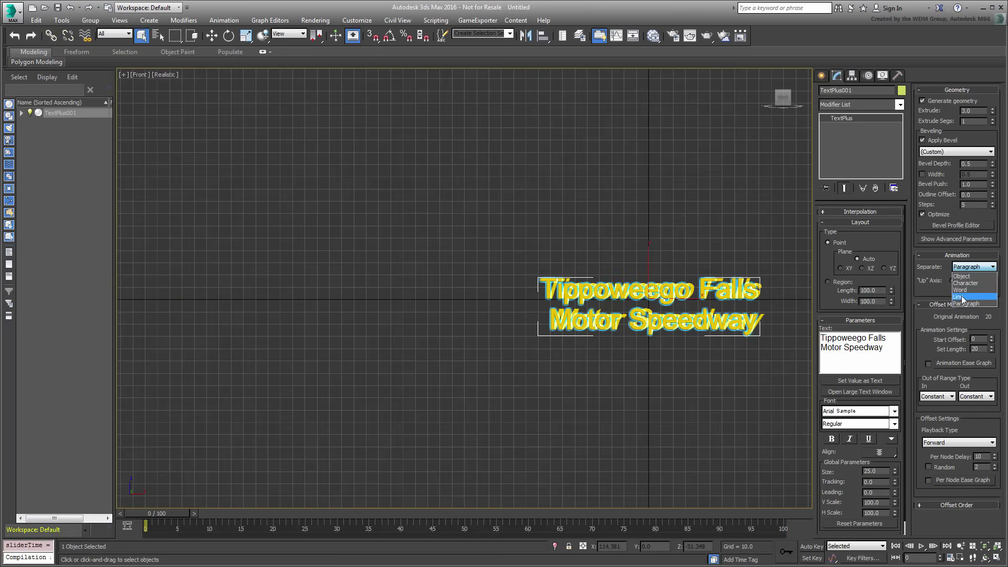
{"action": "left_click", "coordinate": [965, 285]}
{"action": "mouse_move", "coordinate": [160, 514]}
{"action": "left_mouse_down"}
{"action": "mouse_move", "coordinate": [373, 515]}
{"action": "mouse_move", "coordinate": [159, 514]}
{"action": "left_mouse_up"}
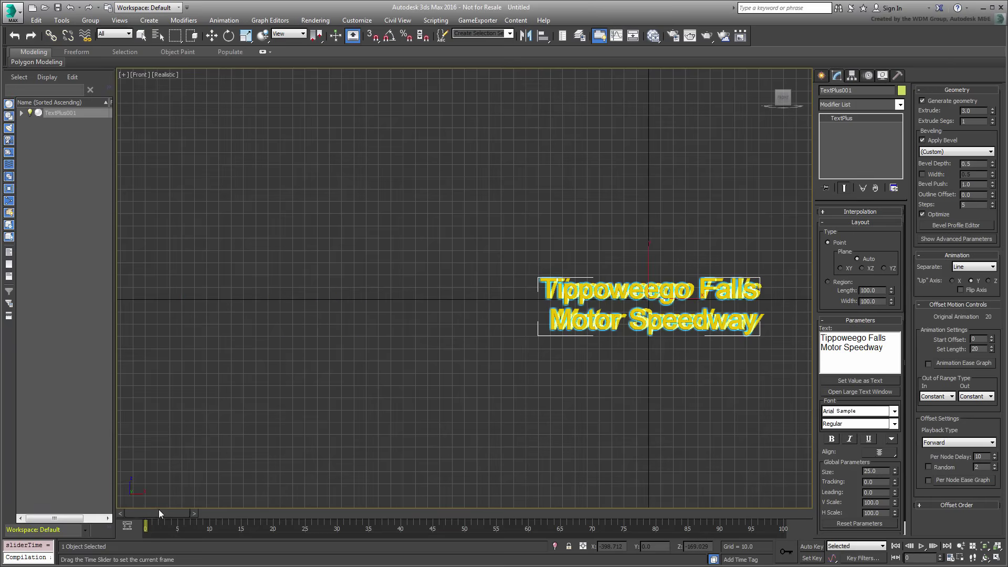
{"action": "key", "text": "q"}
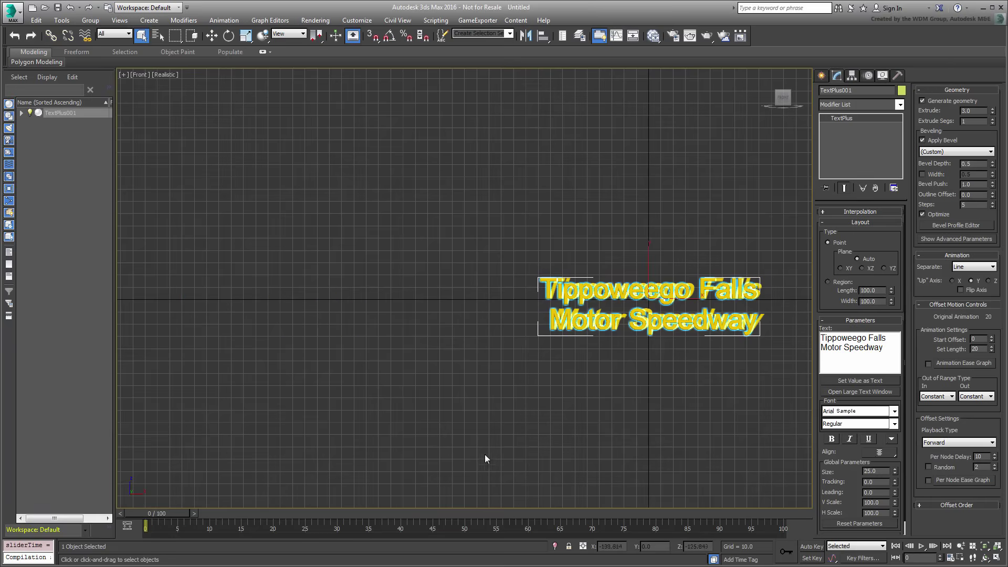
- Replace the title's line break with a space, apply it with Set Value as Text, and scrub through the animation
{"action": "key", "text": "BackSpace"}
{"action": "left_click", "coordinate": [832, 379]}
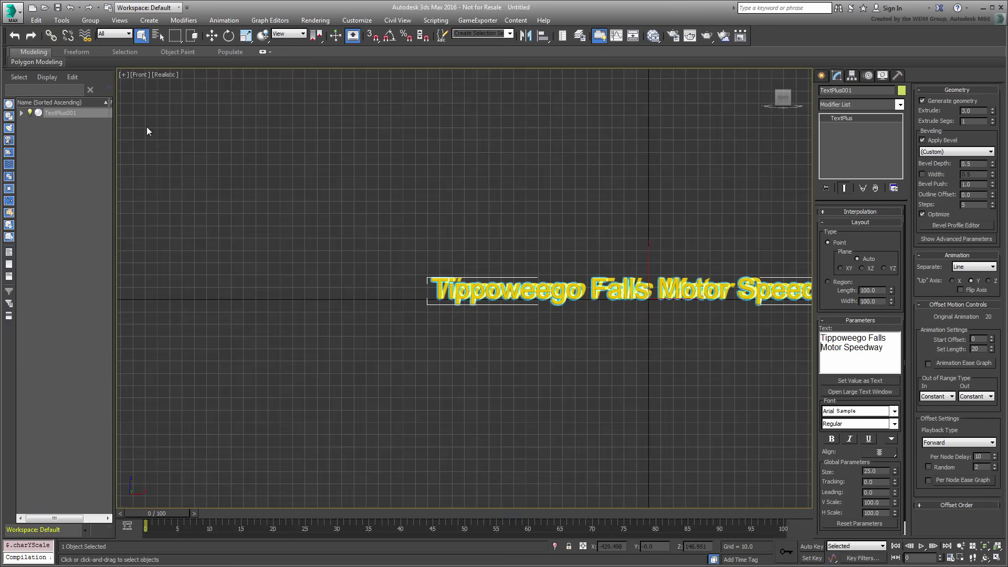
{"action": "left_click", "coordinate": [30, 112]}
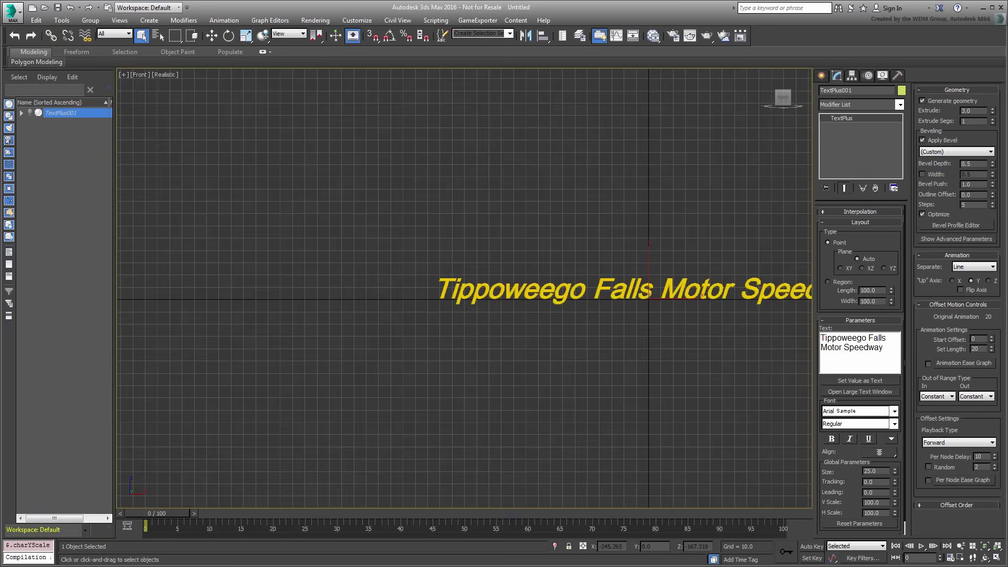
{"action": "left_click_drag", "start_coordinate": [185, 529], "coordinate": [69, 531]}
{"action": "key", "text": "q"}
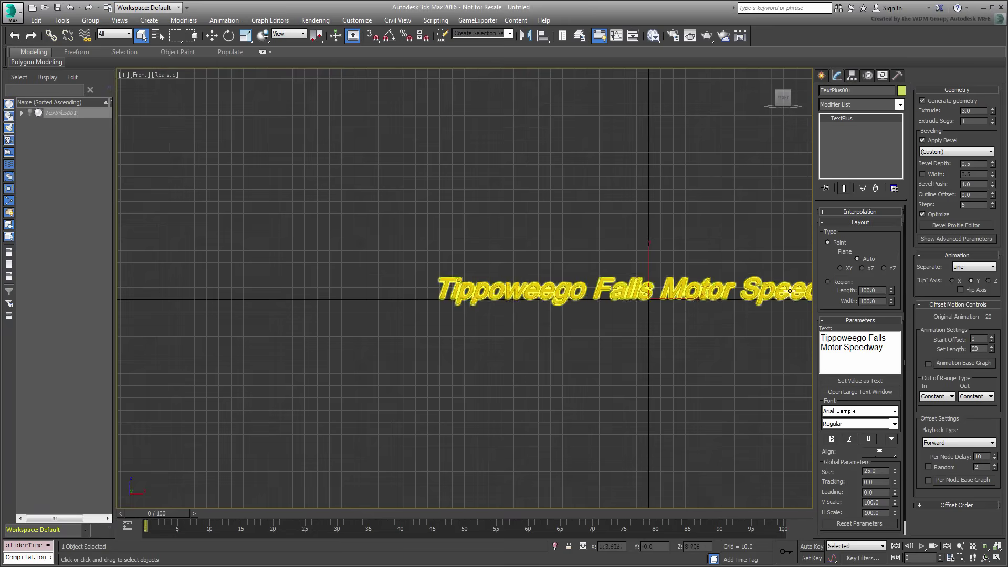
- Switch the layout to Region with Width 200 and preview the wrapped title at frame 36
{"action": "left_click", "coordinate": [828, 282]}
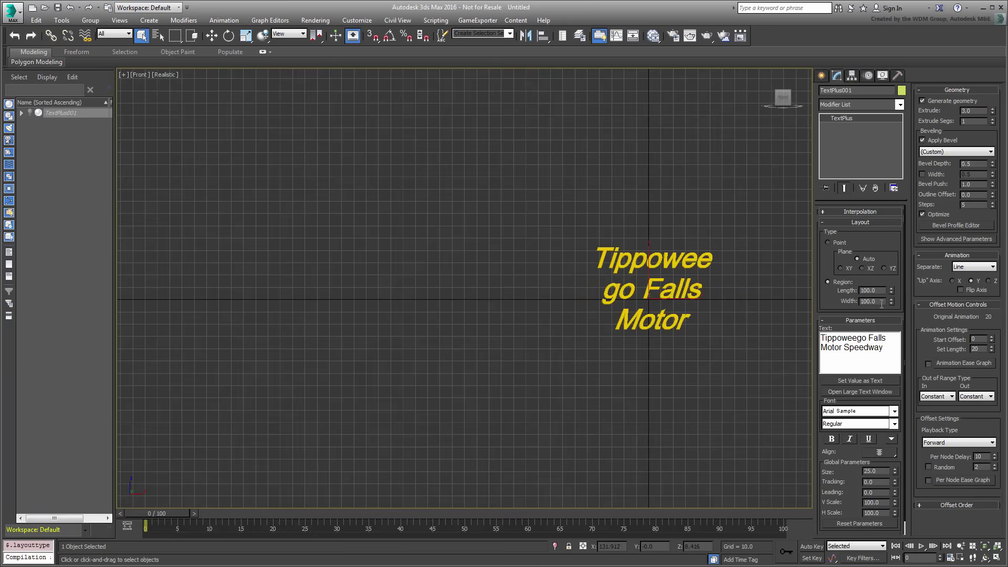
{"action": "left_click_drag", "start_coordinate": [882, 303], "coordinate": [841, 302]}
{"action": "type", "text": "200"}
{"action": "key", "text": "Return"}
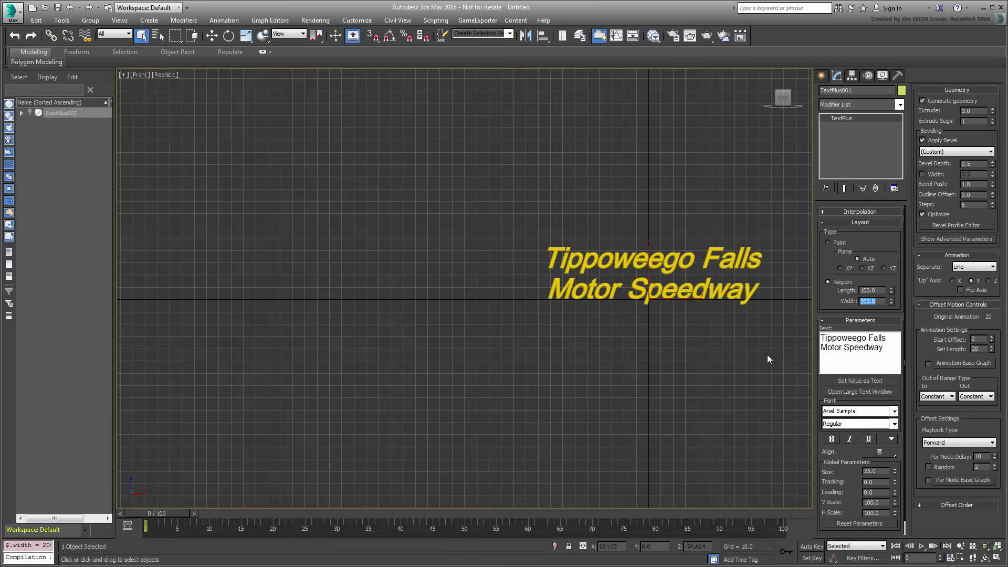
{"action": "left_click_drag", "start_coordinate": [171, 513], "coordinate": [131, 518]}
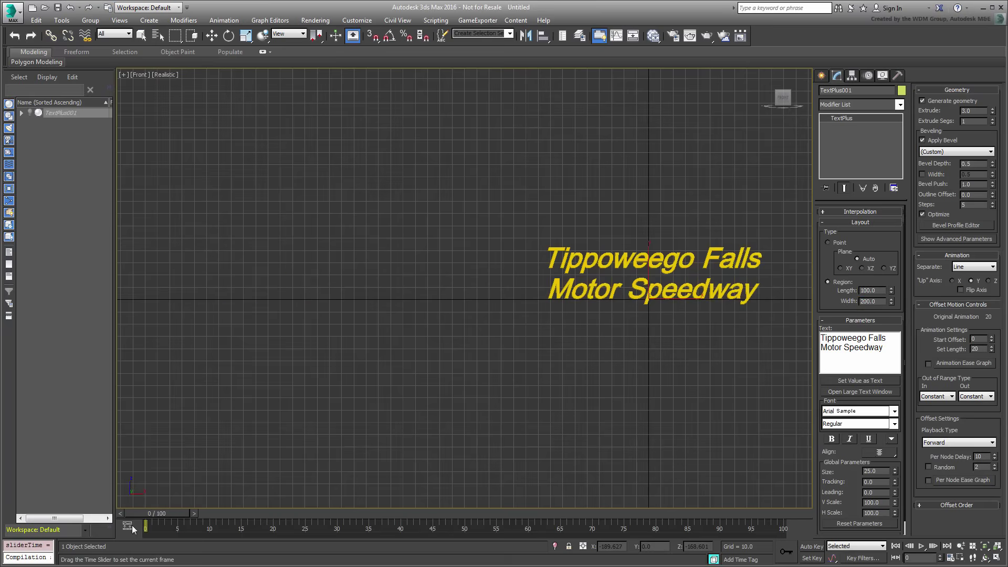
- Preview Paragraph separation, then switch back to Line and preview it at frame 30
{"action": "key", "text": "q"}
{"action": "left_click", "coordinate": [983, 264]}
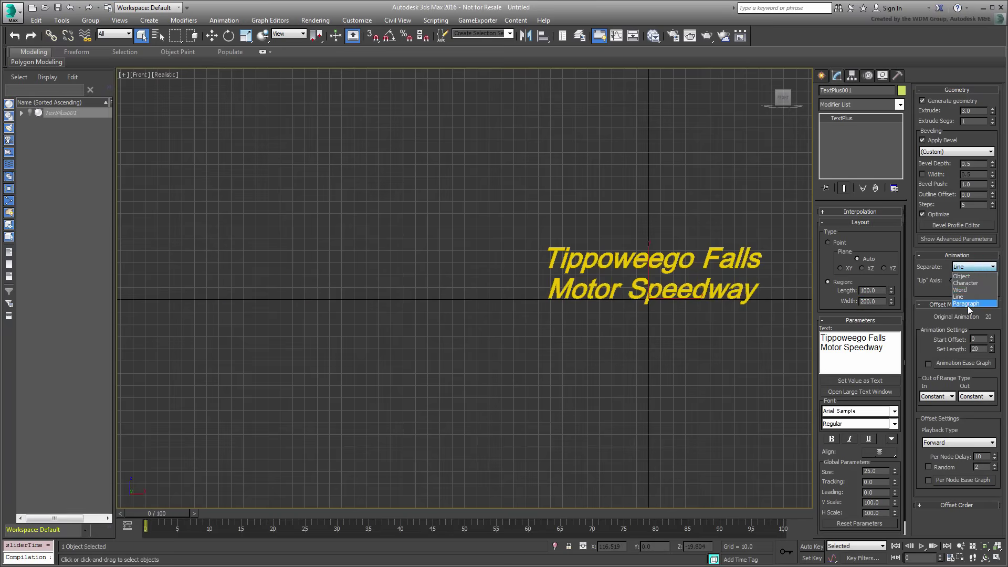
{"action": "left_click", "coordinate": [971, 275]}
{"action": "mouse_move", "coordinate": [156, 513]}
{"action": "left_mouse_down"}
{"action": "mouse_move", "coordinate": [371, 517]}
{"action": "mouse_move", "coordinate": [166, 517]}
{"action": "left_mouse_up"}
{"action": "key", "text": "q"}
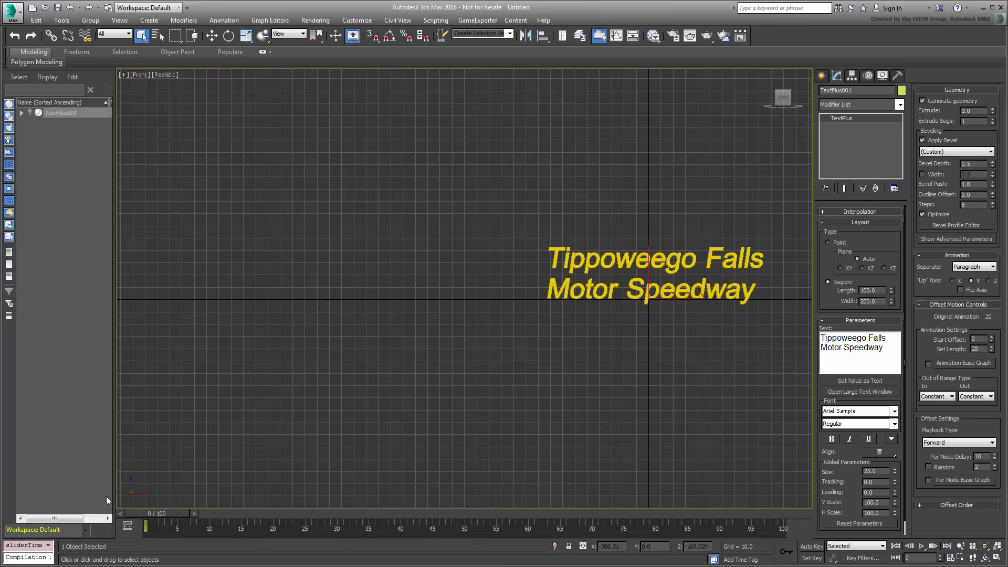
{"action": "left_click", "coordinate": [983, 266]}
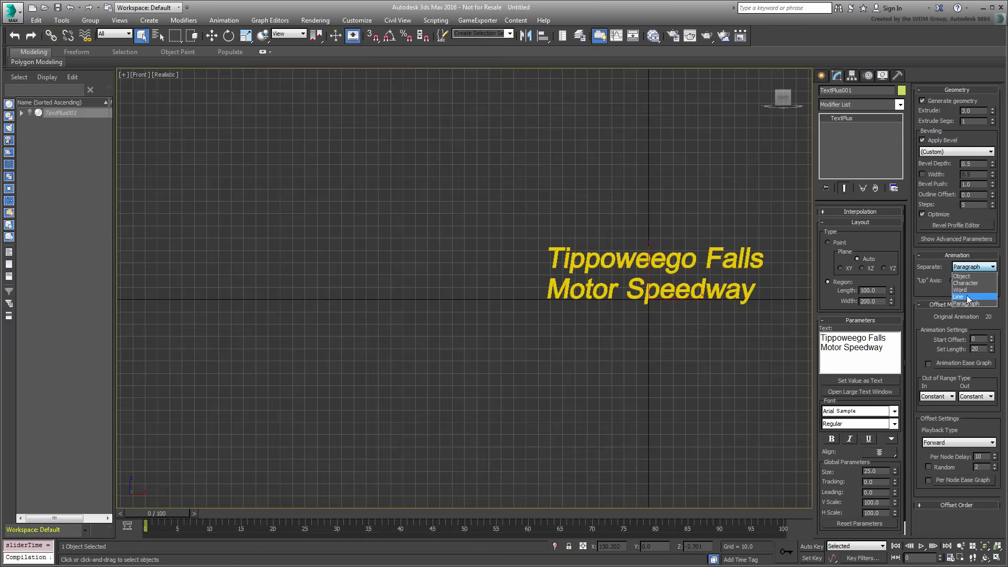
{"action": "left_click", "coordinate": [965, 297]}
{"action": "mouse_move", "coordinate": [160, 517]}
{"action": "left_mouse_down"}
{"action": "mouse_move", "coordinate": [401, 517]}
{"action": "mouse_move", "coordinate": [146, 517]}
{"action": "left_mouse_up"}
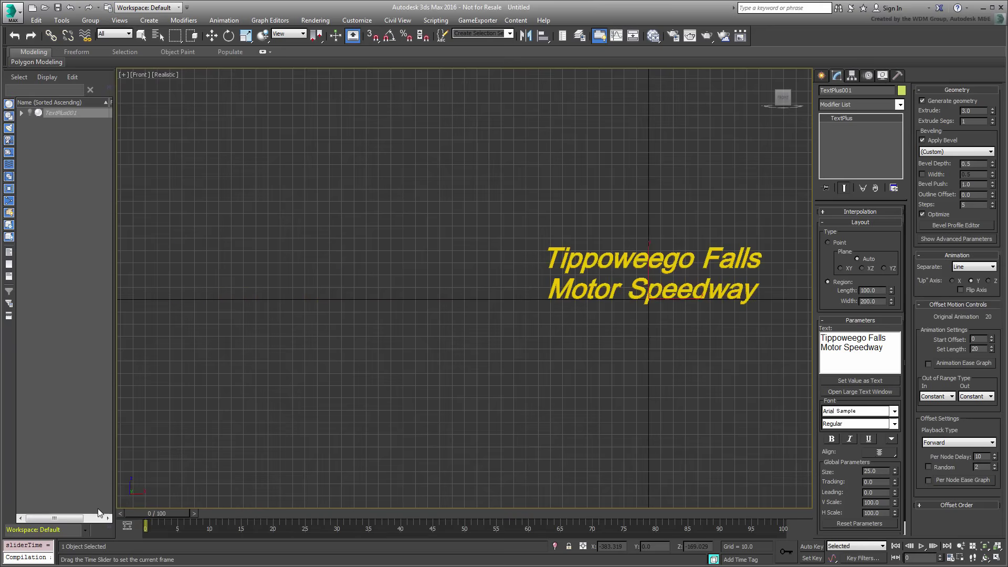
- Set Separate to Word and restore the four viewports with Perspective active
{"action": "key", "text": "q"}
{"action": "left_click", "coordinate": [975, 267]}
{"action": "left_click", "coordinate": [959, 290]}
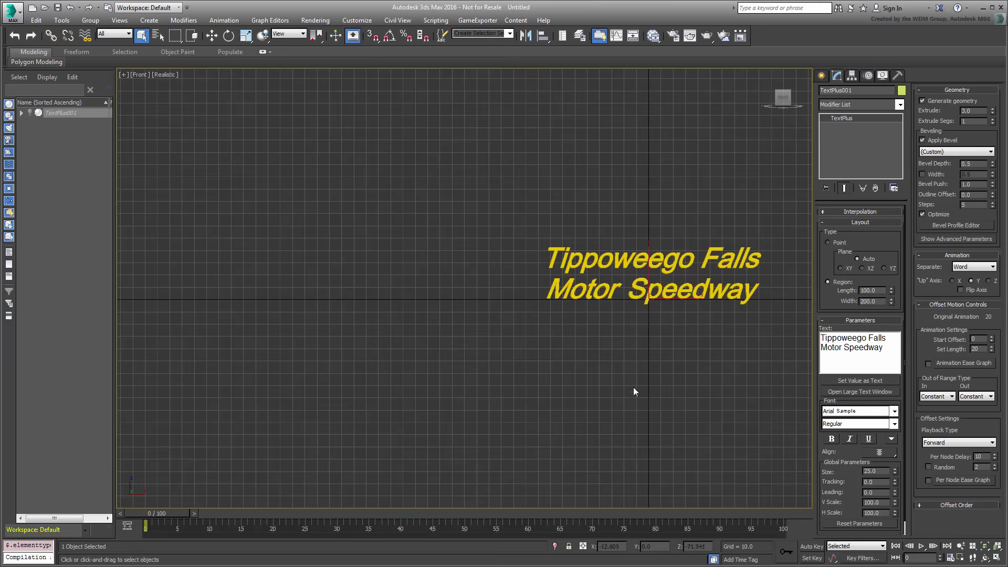
{"action": "key", "text": "alt+w"}
{"action": "left_click", "coordinate": [622, 396]}
- Maximize Perspective, zoom extents on the title, rewind to frame 0, deselect, and play the animation
{"action": "left_click", "coordinate": [623, 395]}
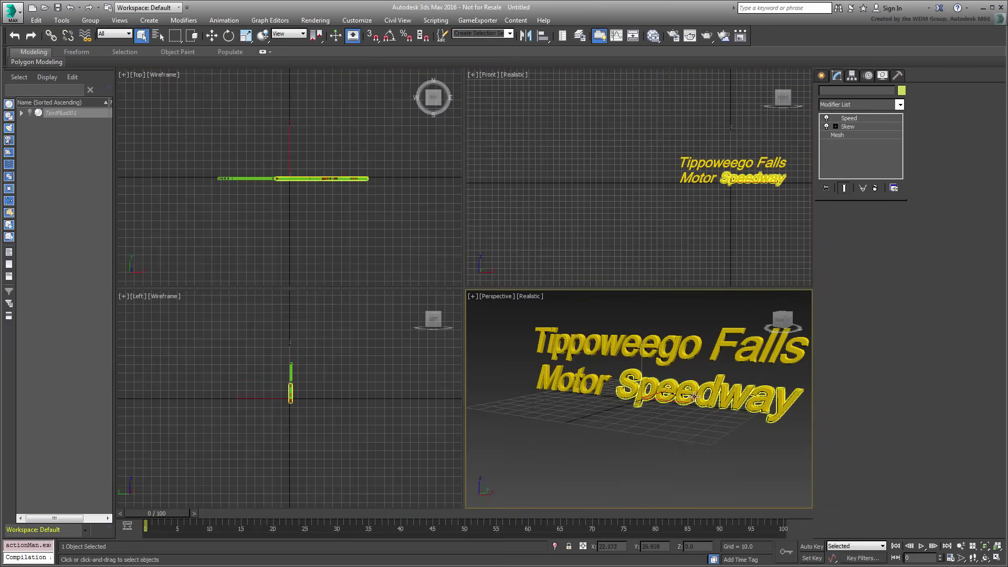
{"action": "key", "text": "alt+w"}
{"action": "scroll", "coordinate": [496, 299], "scroll_direction": "down", "scroll_amount": 2}
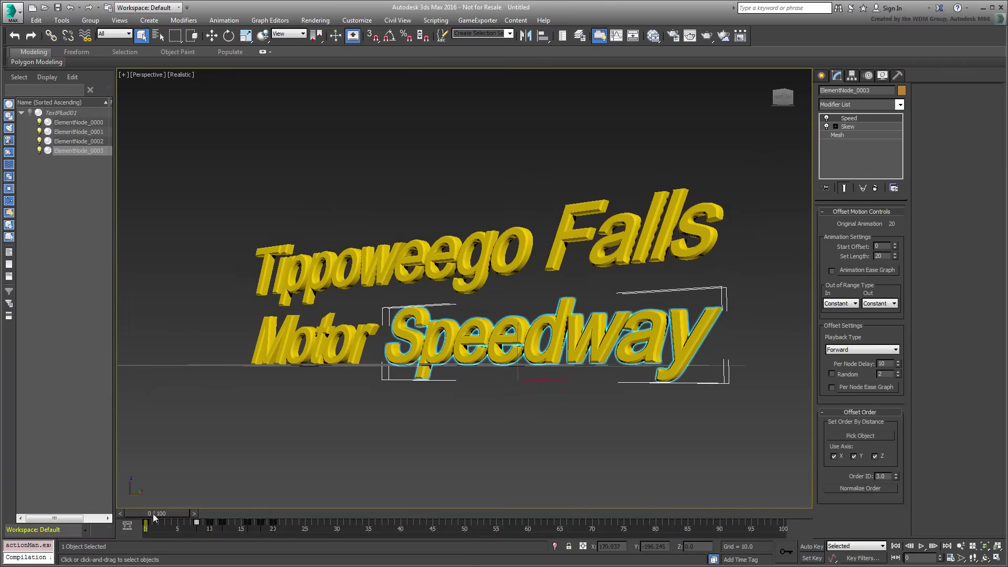
{"action": "left_click_drag", "start_coordinate": [153, 513], "coordinate": [445, 513]}
{"action": "key", "text": "z"}
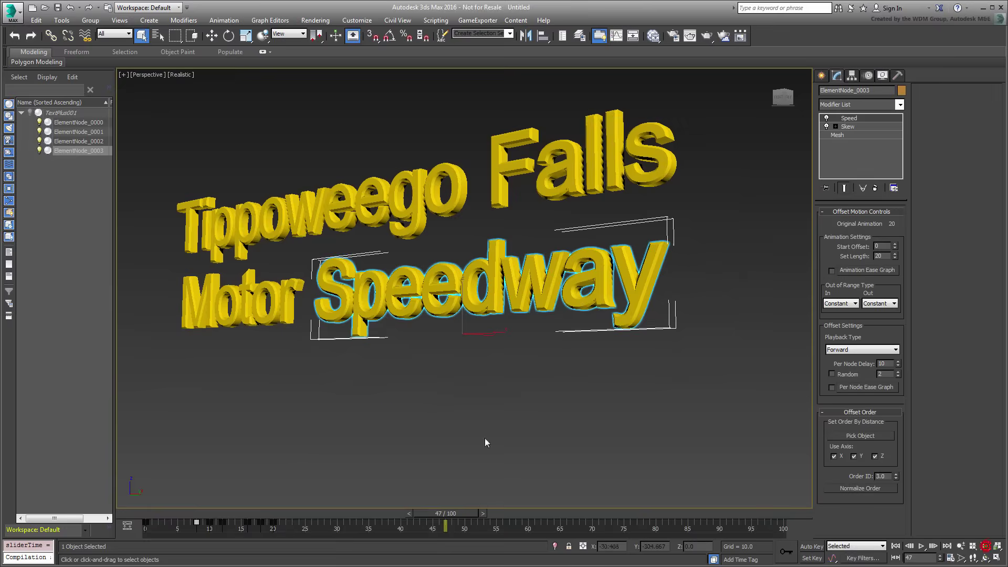
{"action": "key", "text": "Home"}
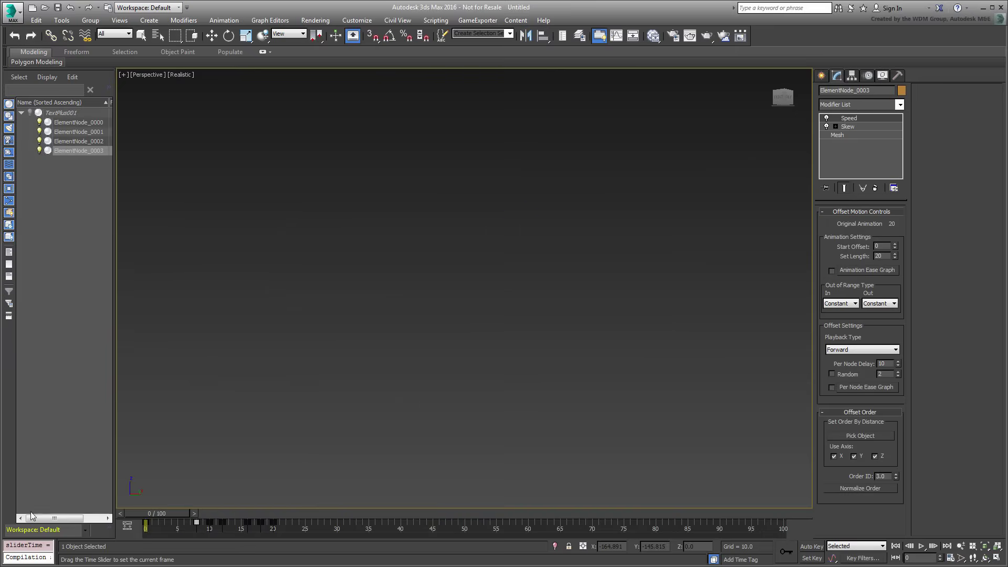
{"action": "left_click", "coordinate": [727, 457]}
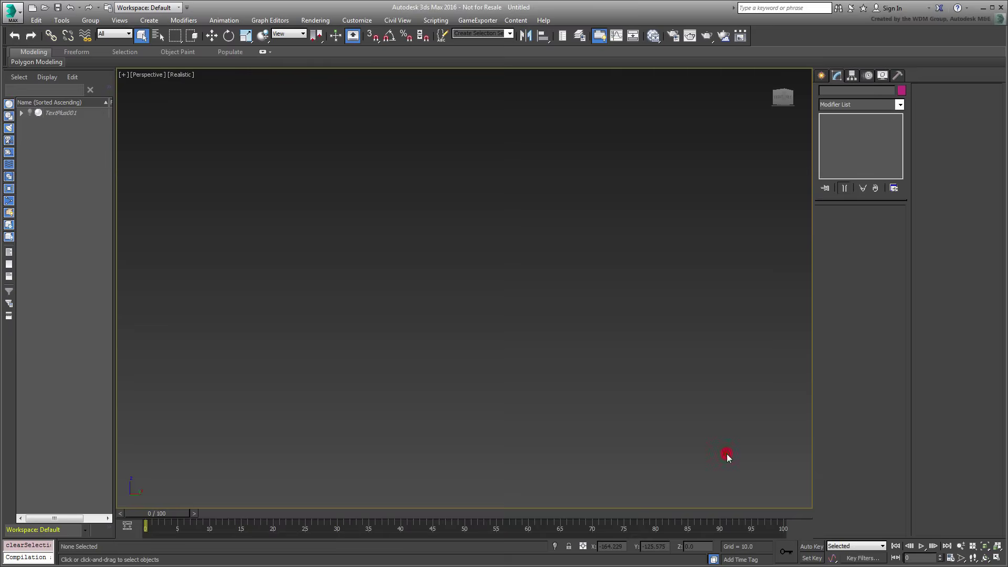
{"action": "left_click", "coordinate": [922, 546]}
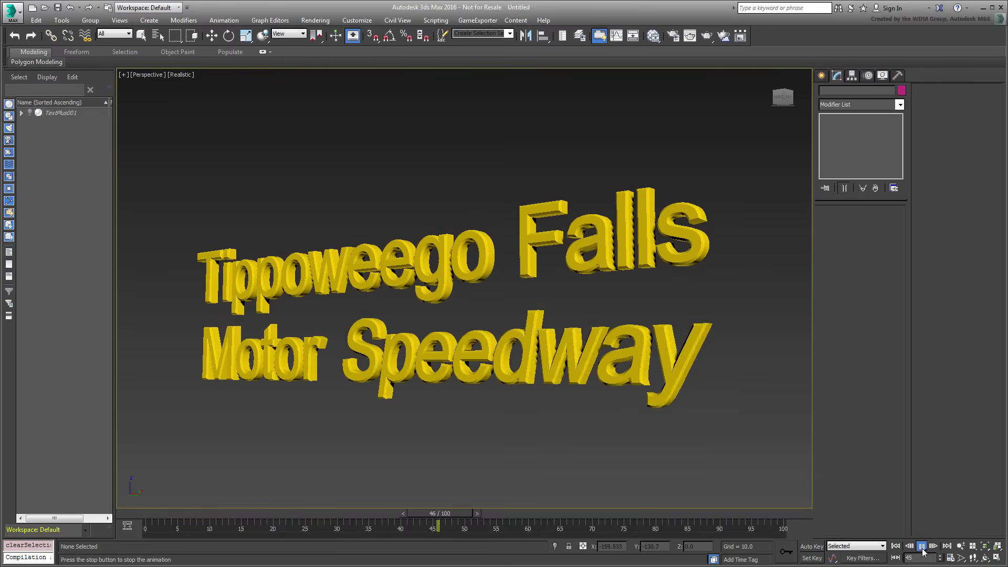